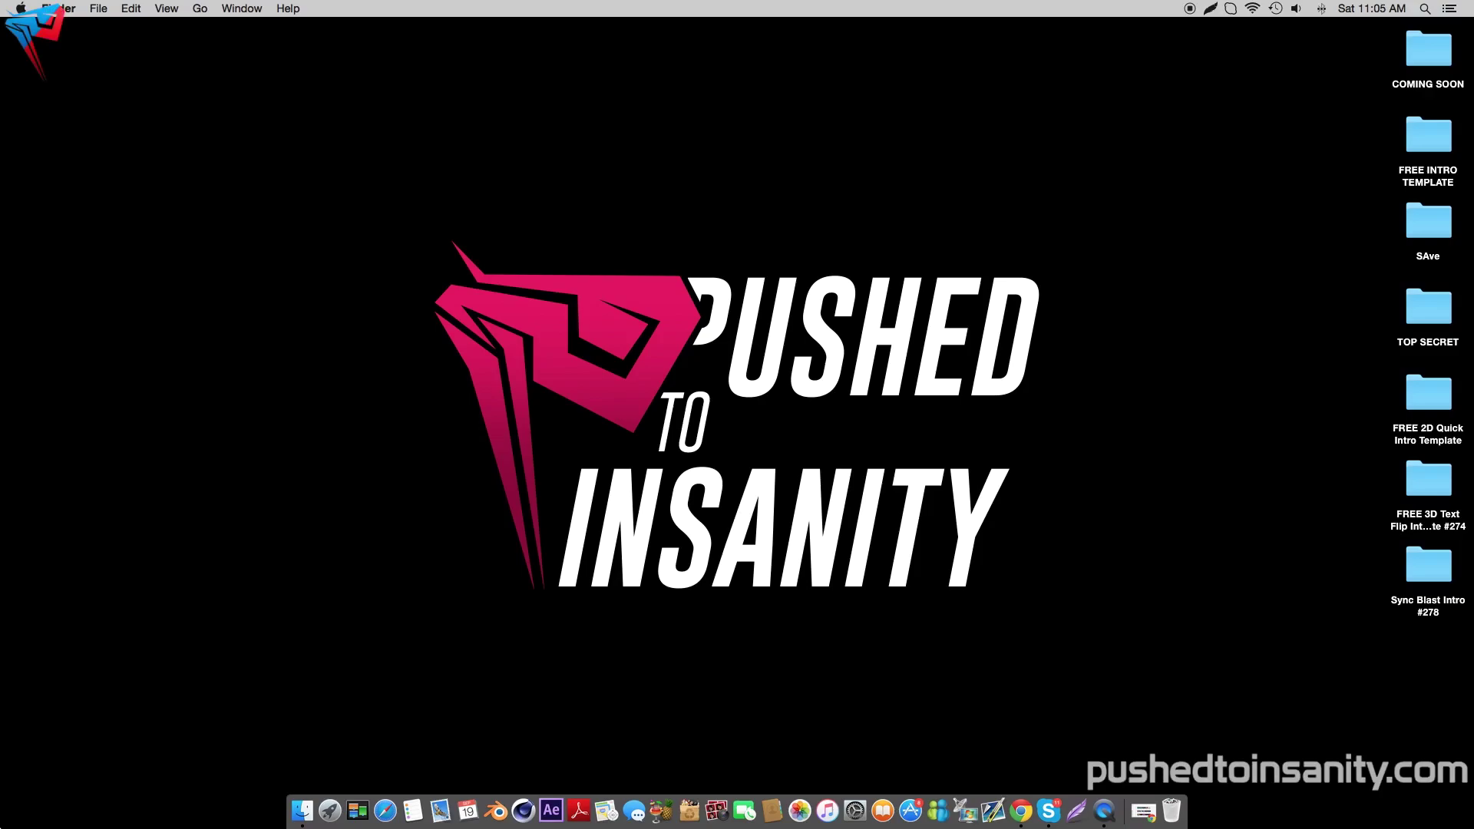
- Open the Sync Blast Intro #278 folder on the desktop and move Background.mp4 into its AE Part folder
double_click(1436, 568)
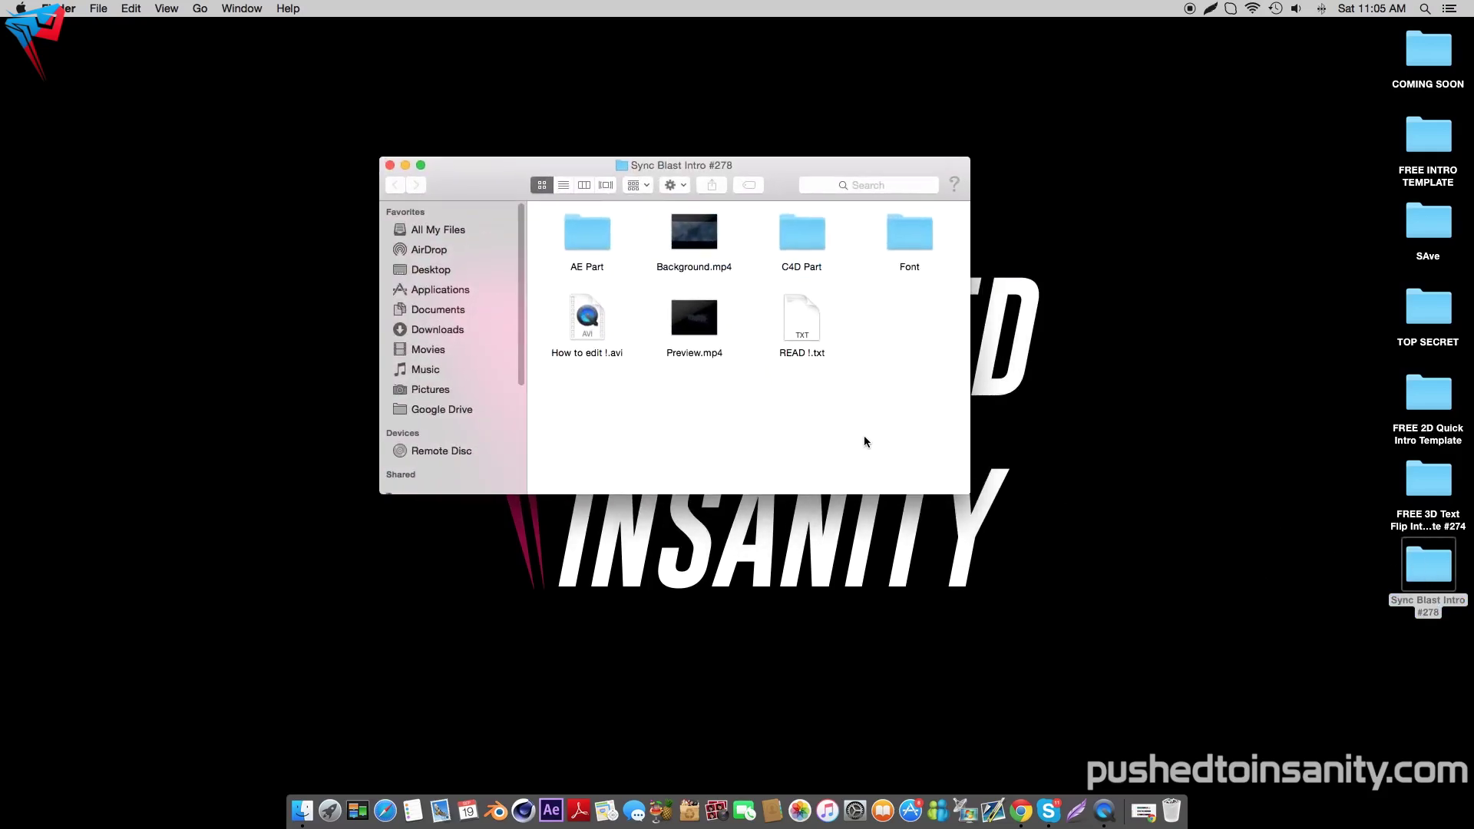
left_click_drag(702, 250, 568, 245)
left_click(811, 332)
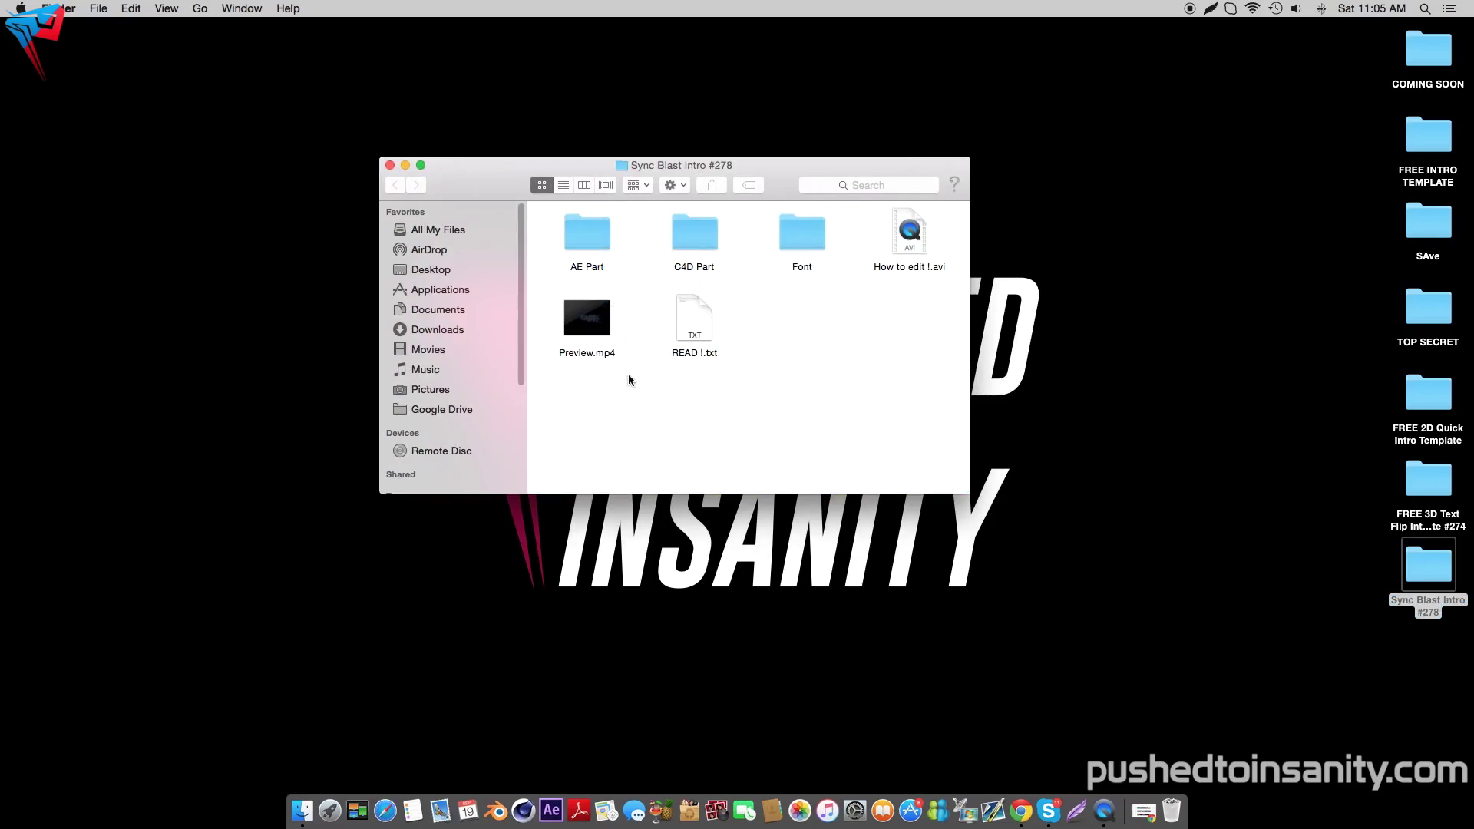
- Install the REVOLUTION.ttf font from the Font folder and quit Font Book
double_click(804, 238)
double_click(597, 244)
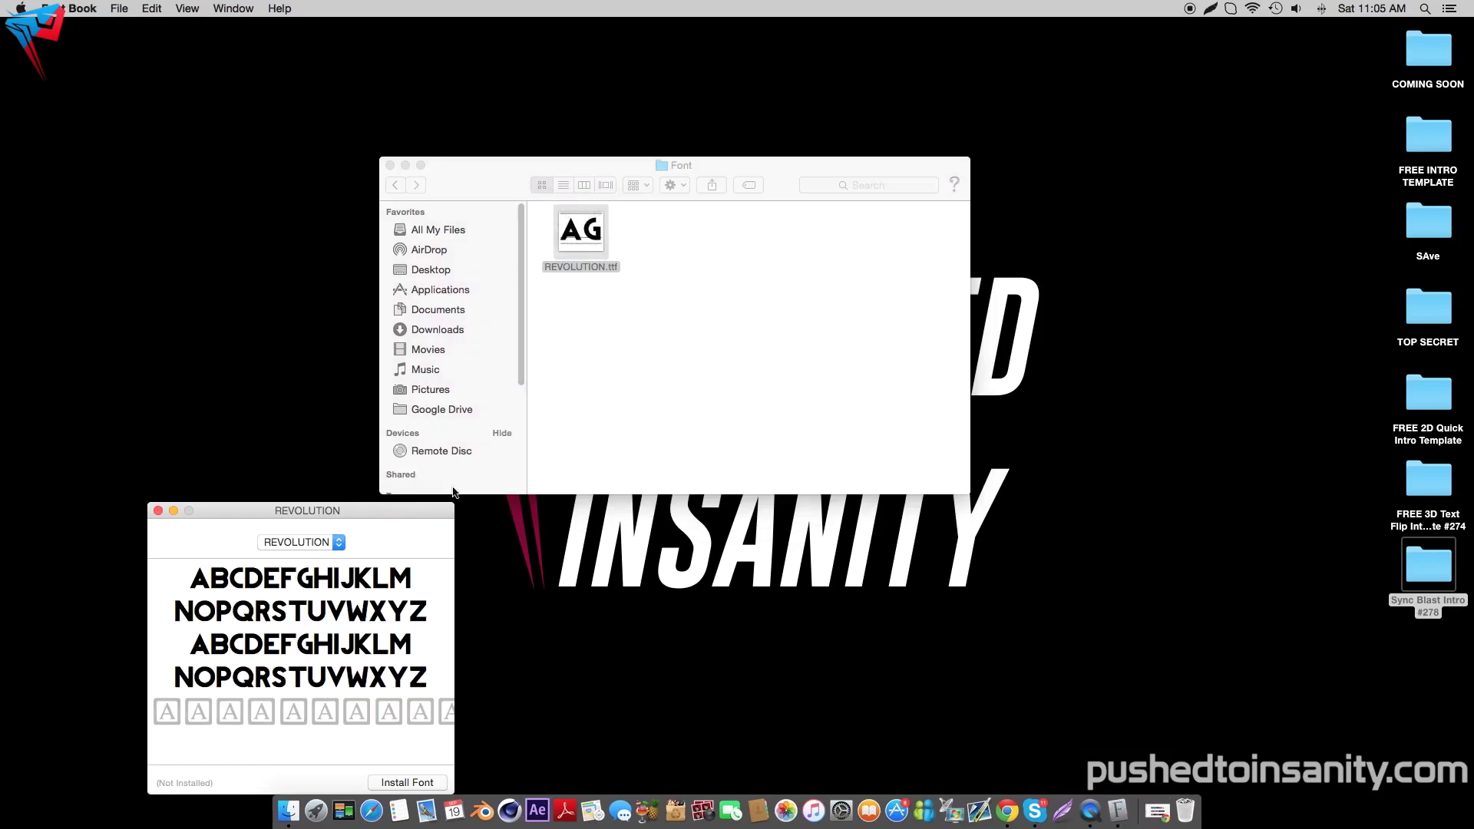
left_click(415, 783)
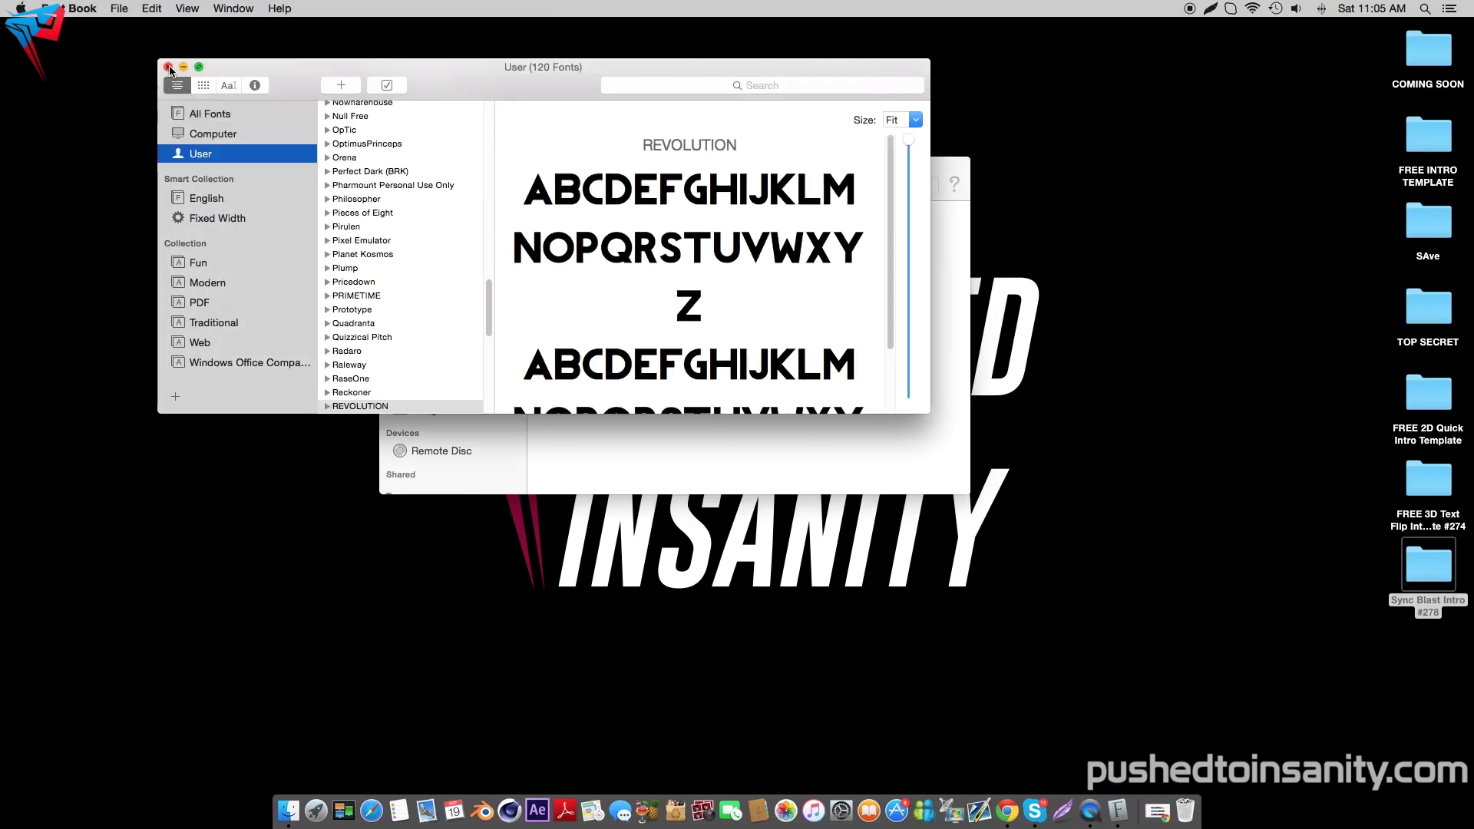
key("super+q")
- Return to the template's main folder and open OPEN.c4d from the C4D Part folder in Cinema 4D
left_click(395, 185)
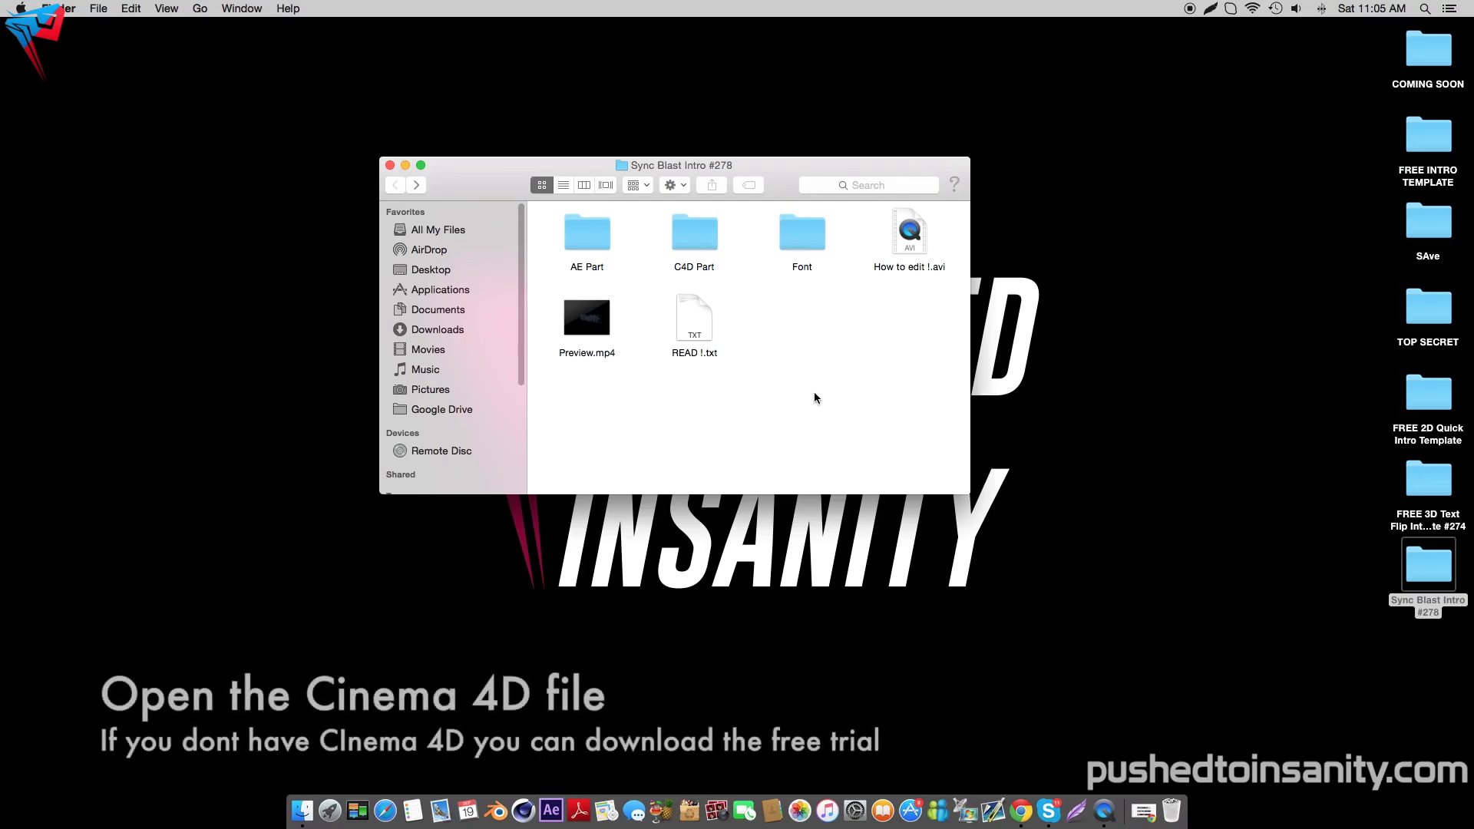
double_click(695, 242)
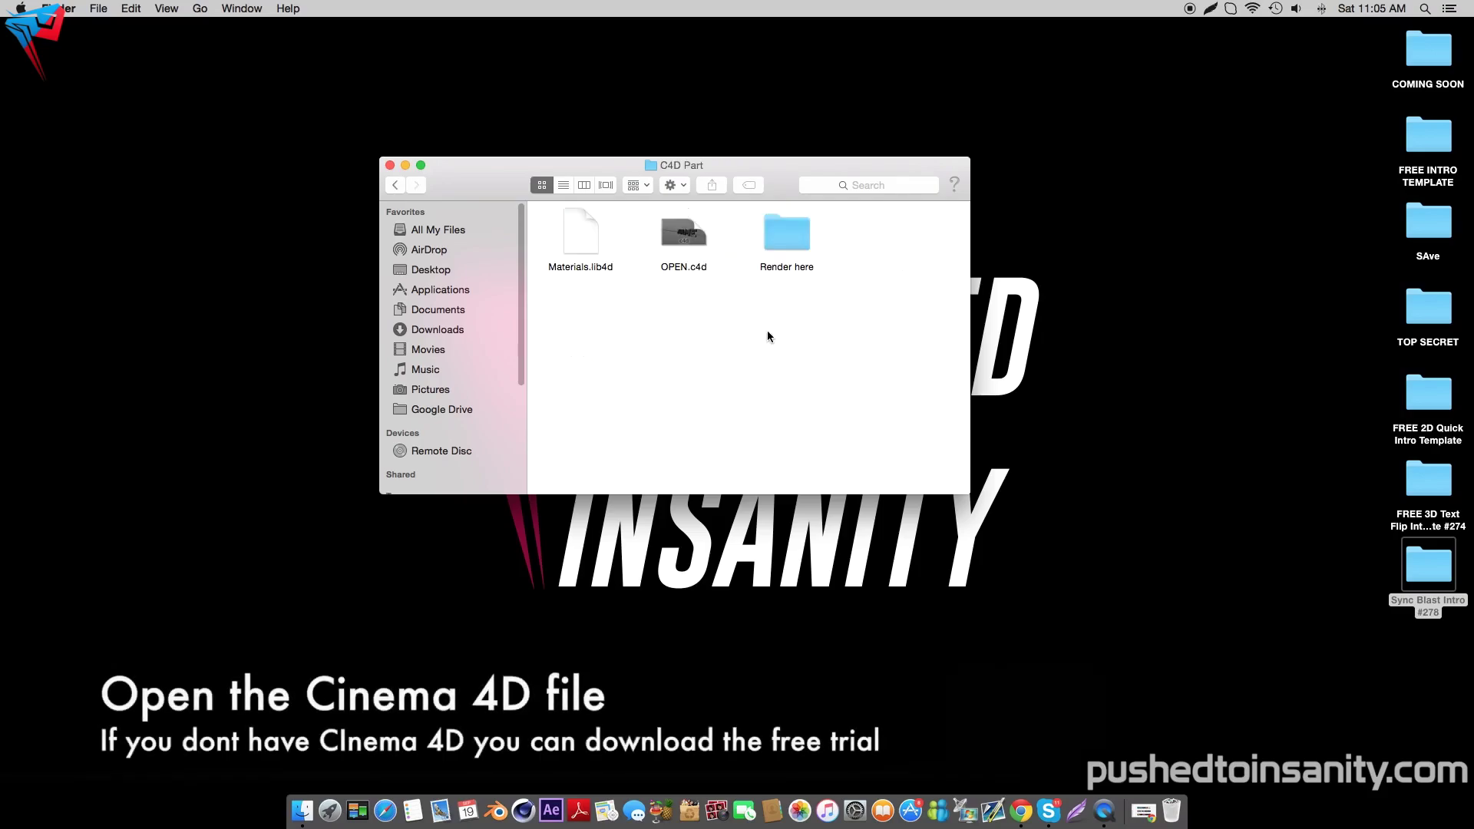
left_click_drag(736, 174, 878, 237)
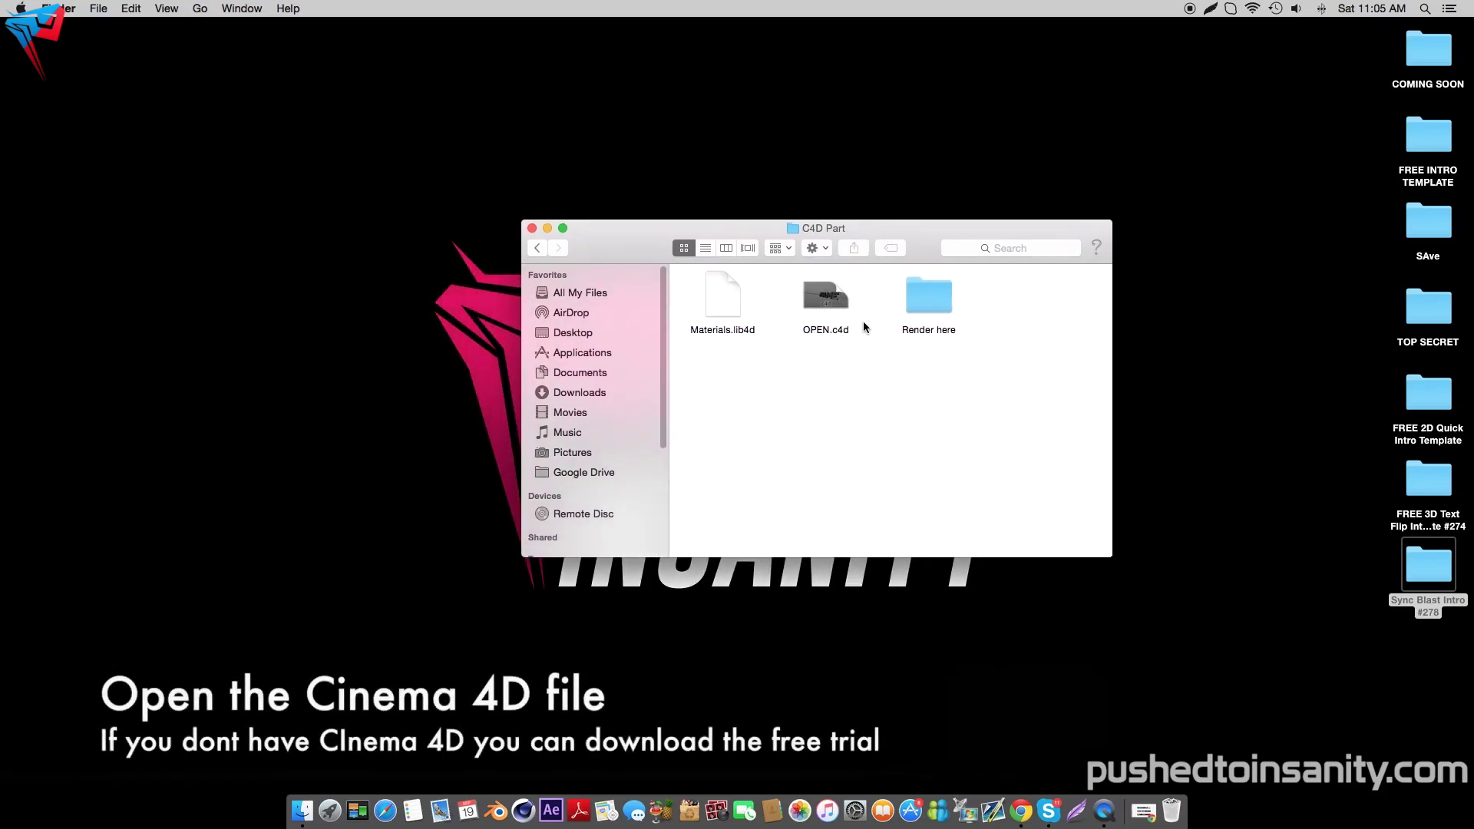
double_click(835, 300)
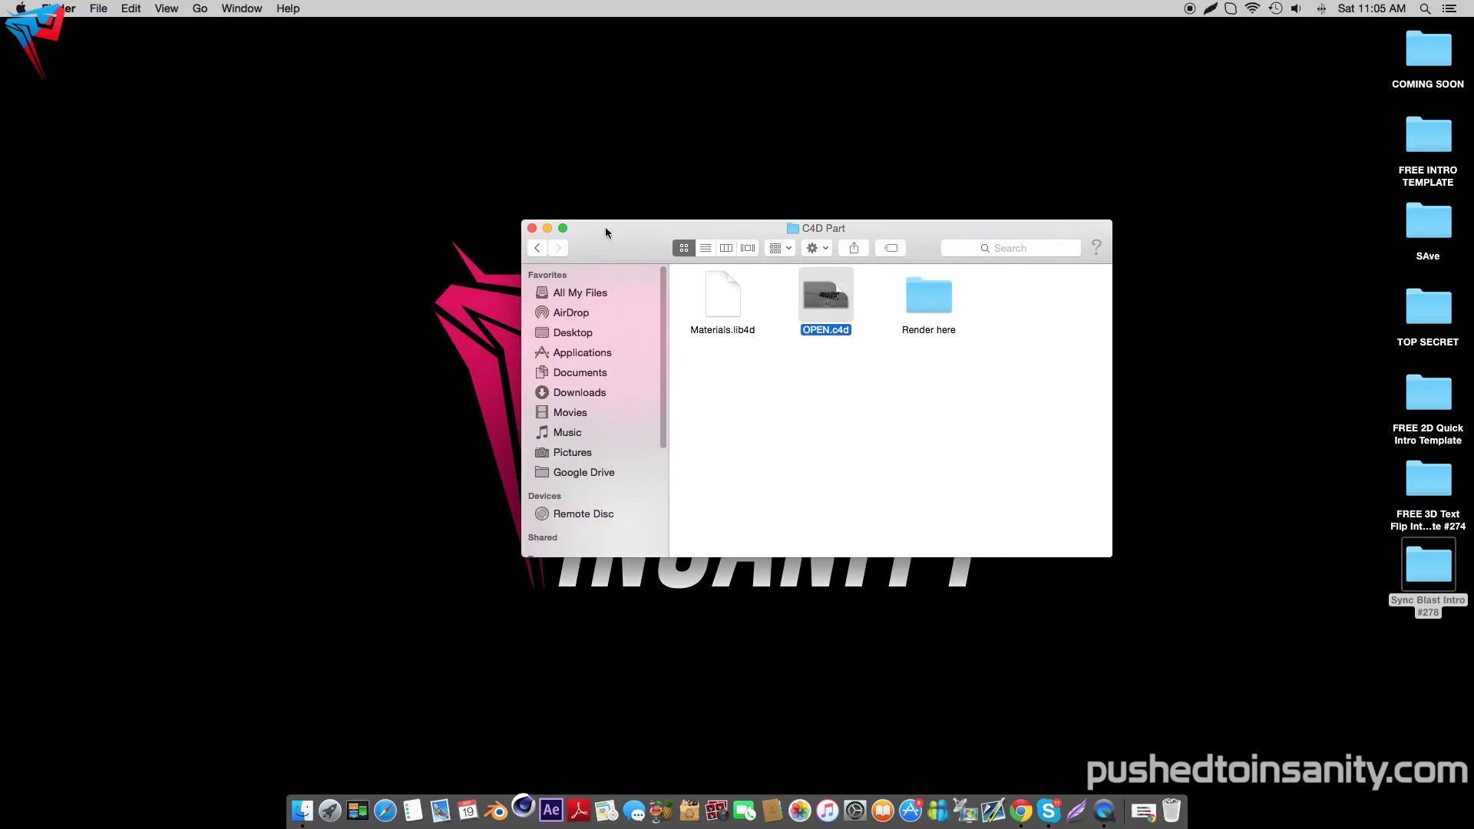
left_click(680, 205)
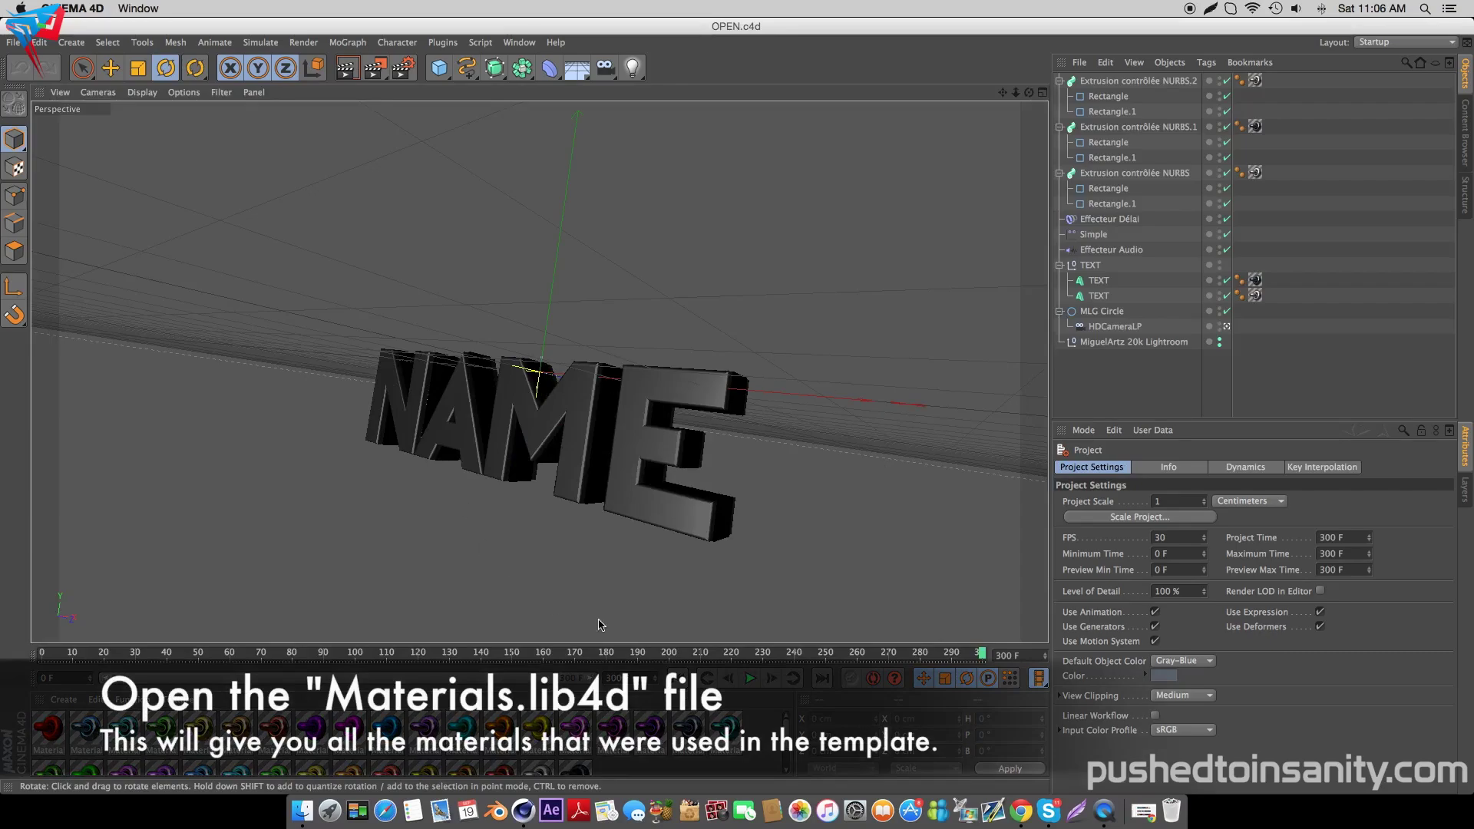
- Open Materials.lib4d from the desktop template's C4D Part folder, then close the Content Browser
left_click(297, 824)
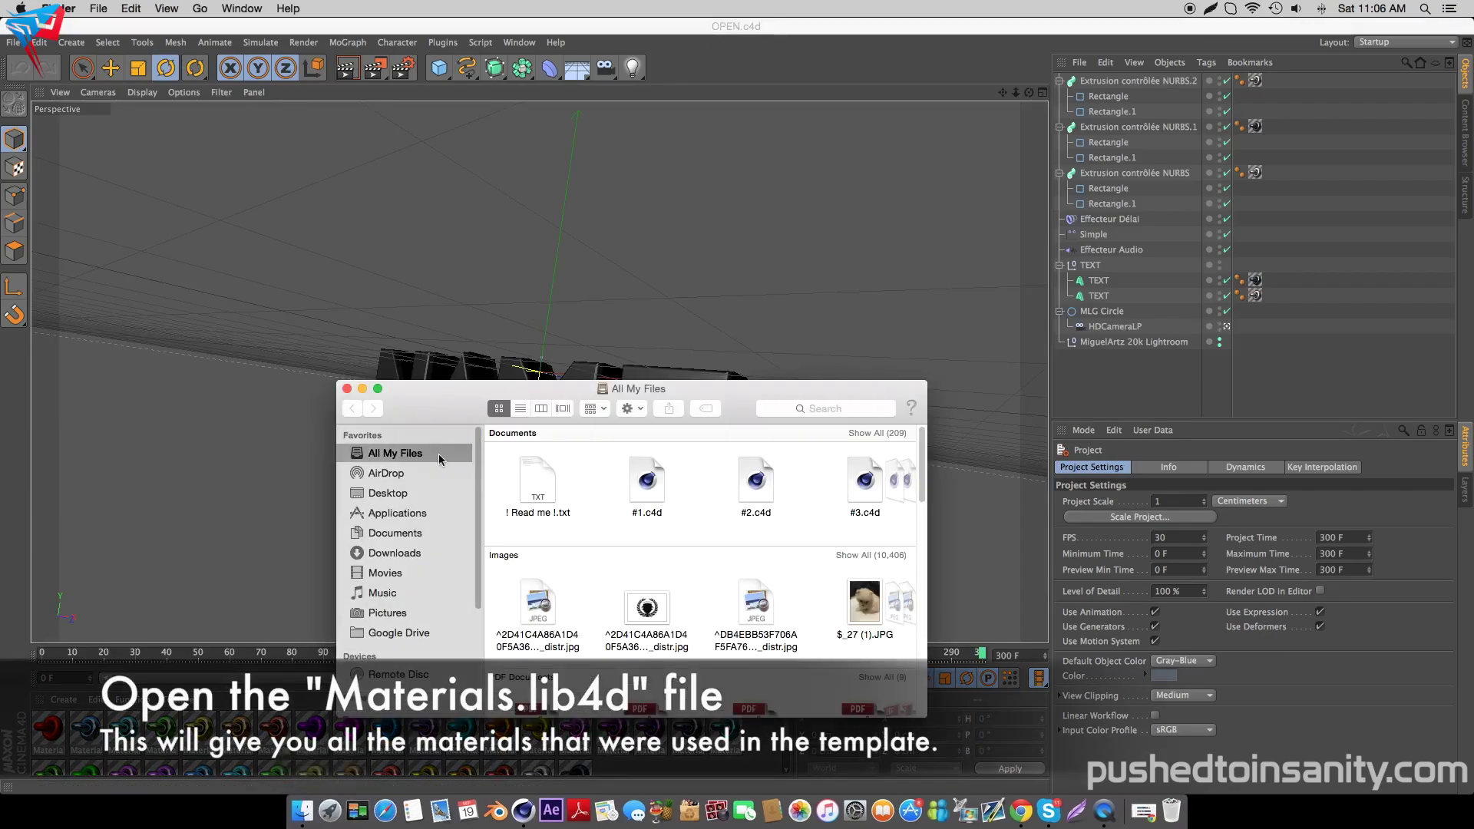
left_click(421, 495)
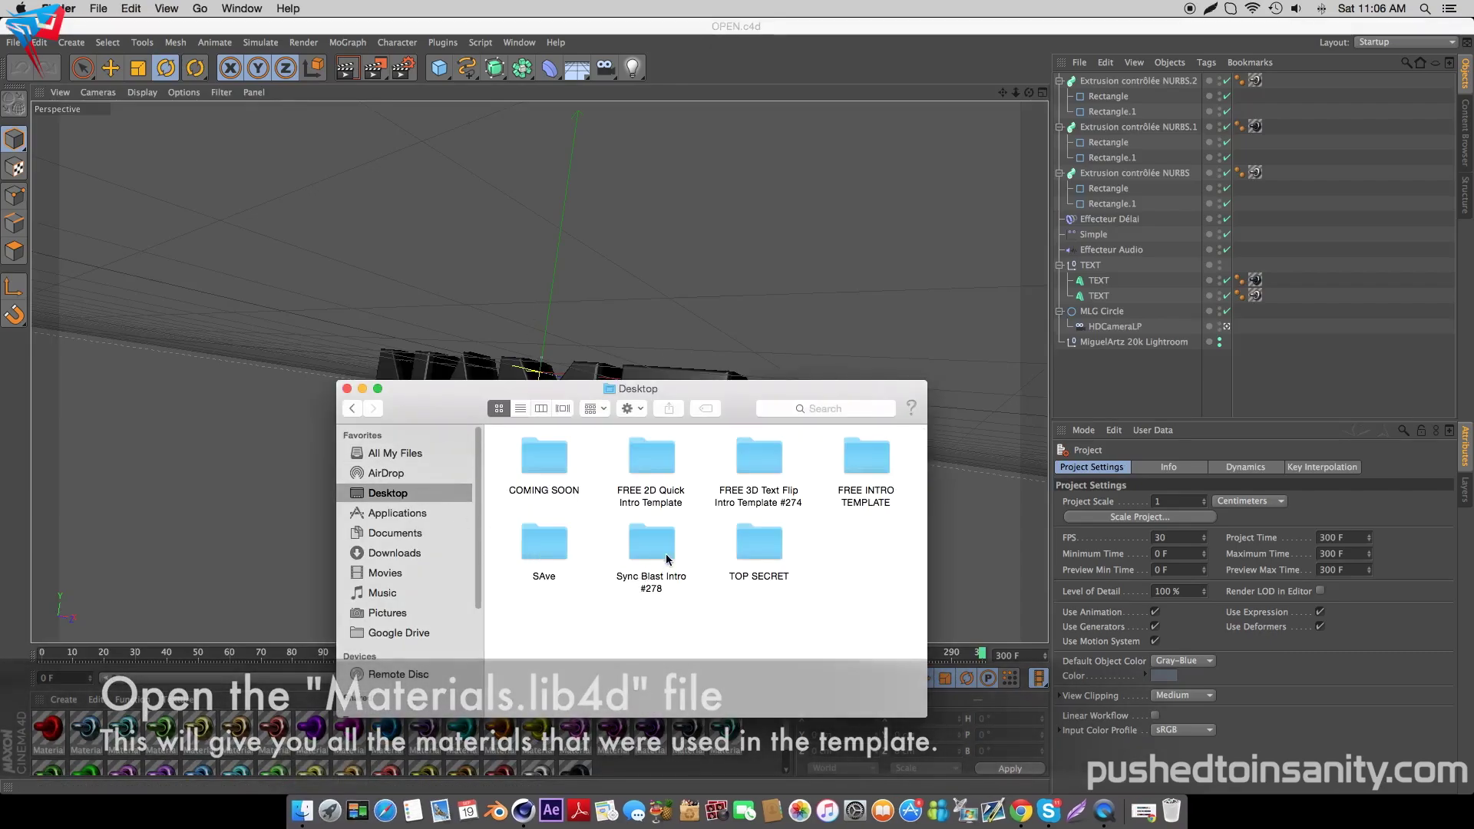
double_click(651, 547)
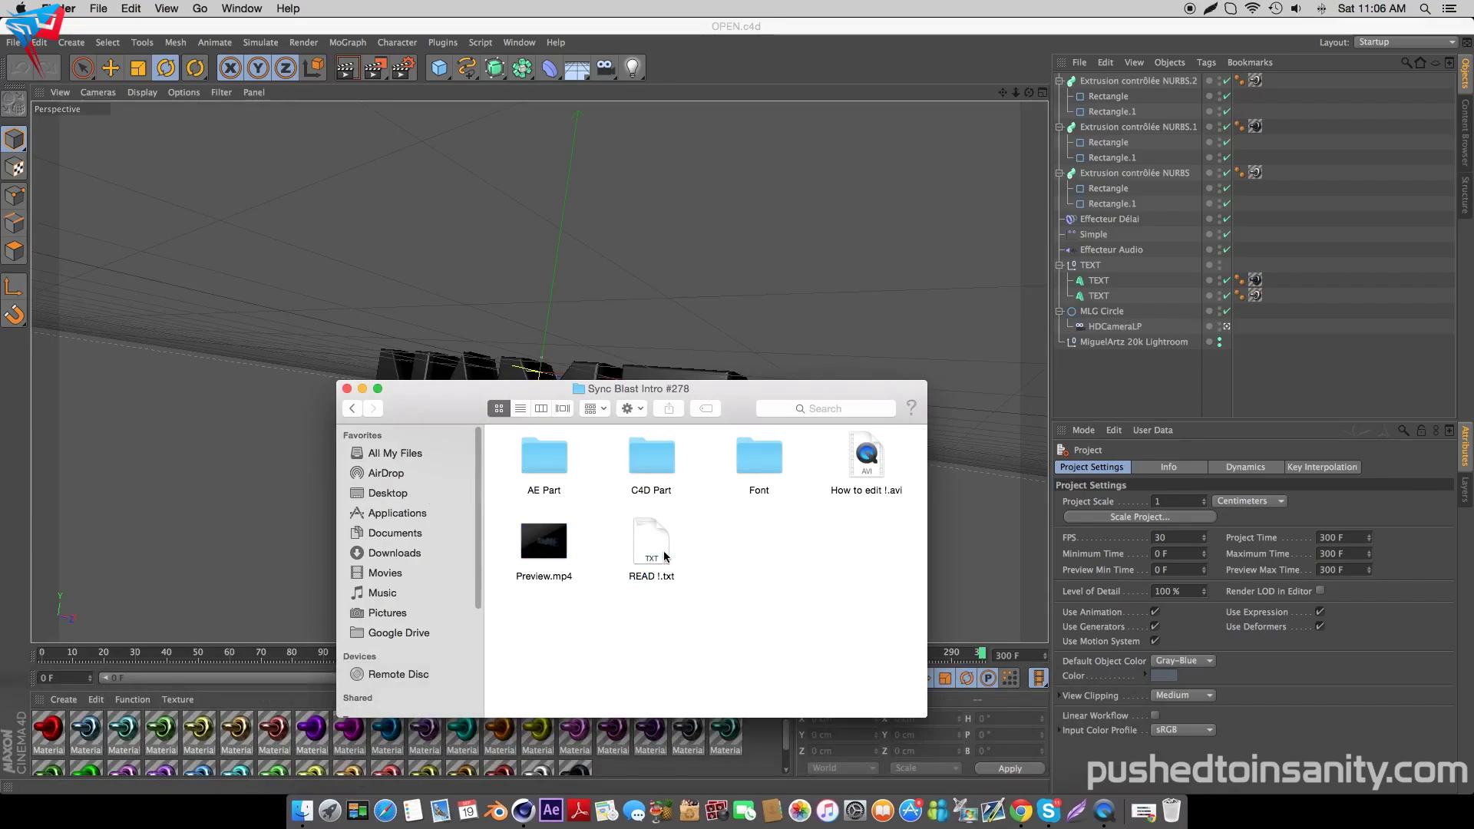
double_click(669, 465)
double_click(530, 462)
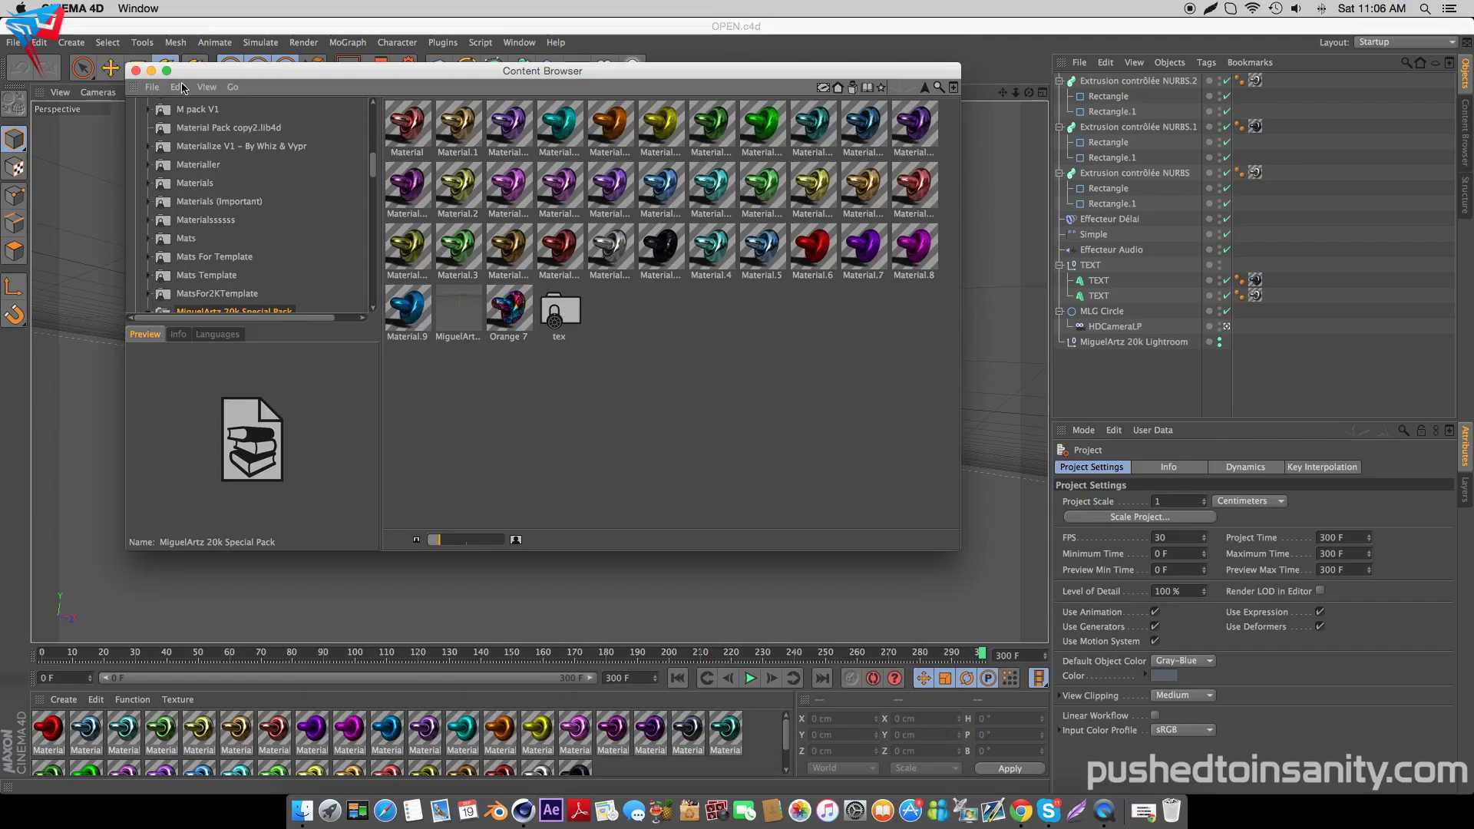
left_click(151, 72)
- Render a preview of the NAME text in the perspective view
left_click_drag(424, 297, 670, 493)
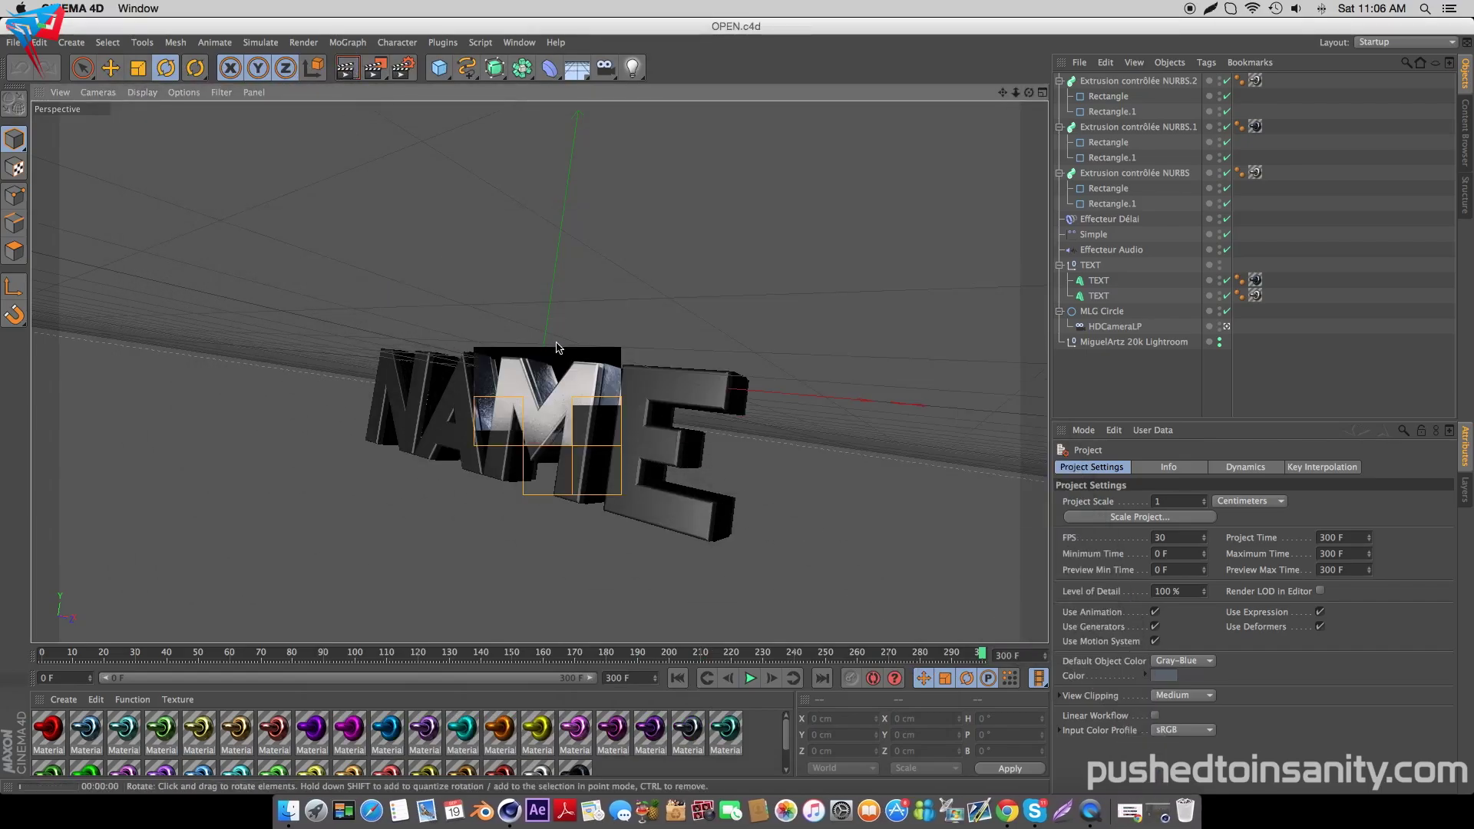
key("super+r")
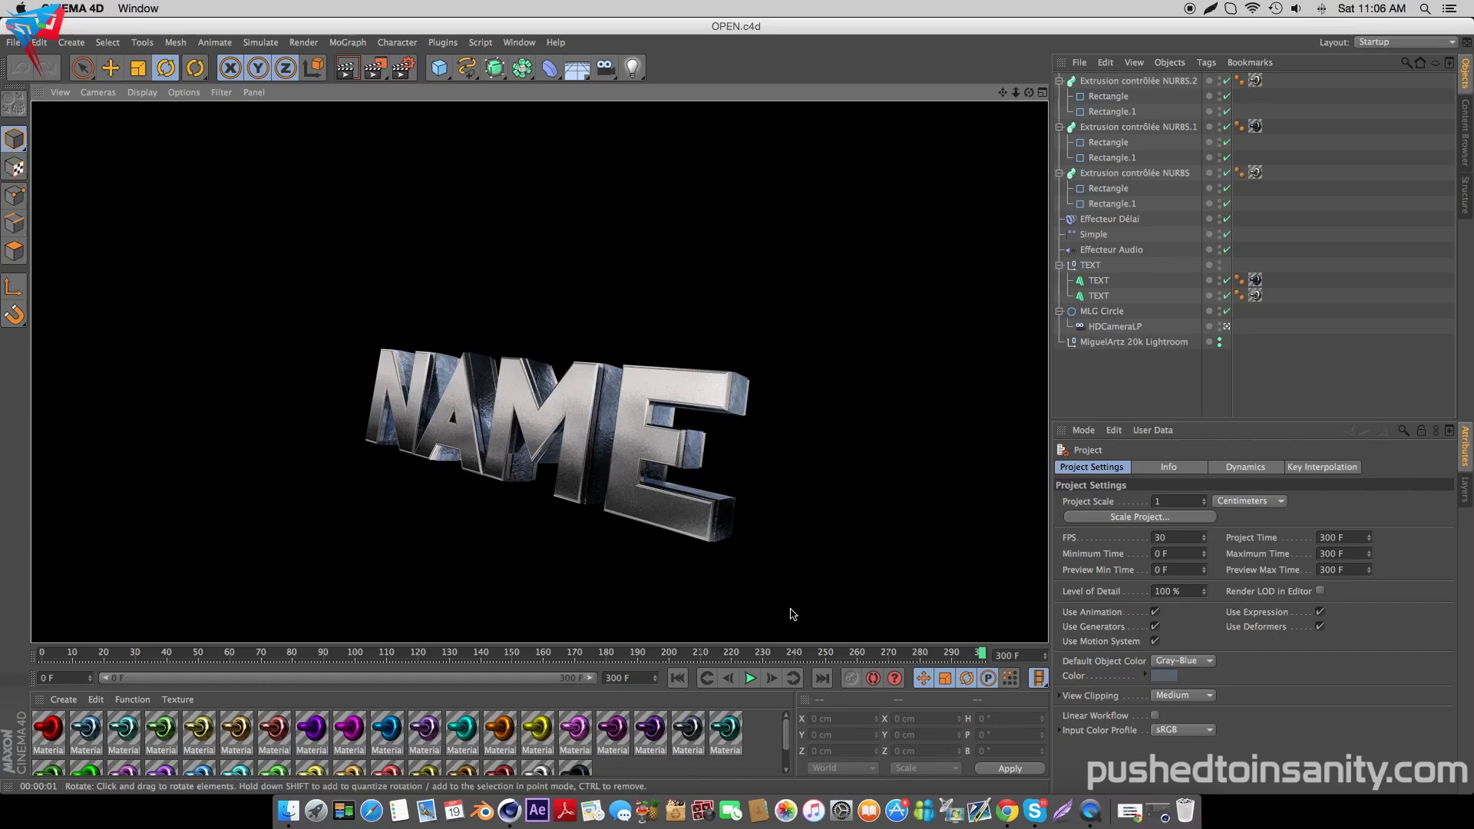
- Replace the text of both MoText objects under the TEXT null with INSANITY
left_click(1090, 298)
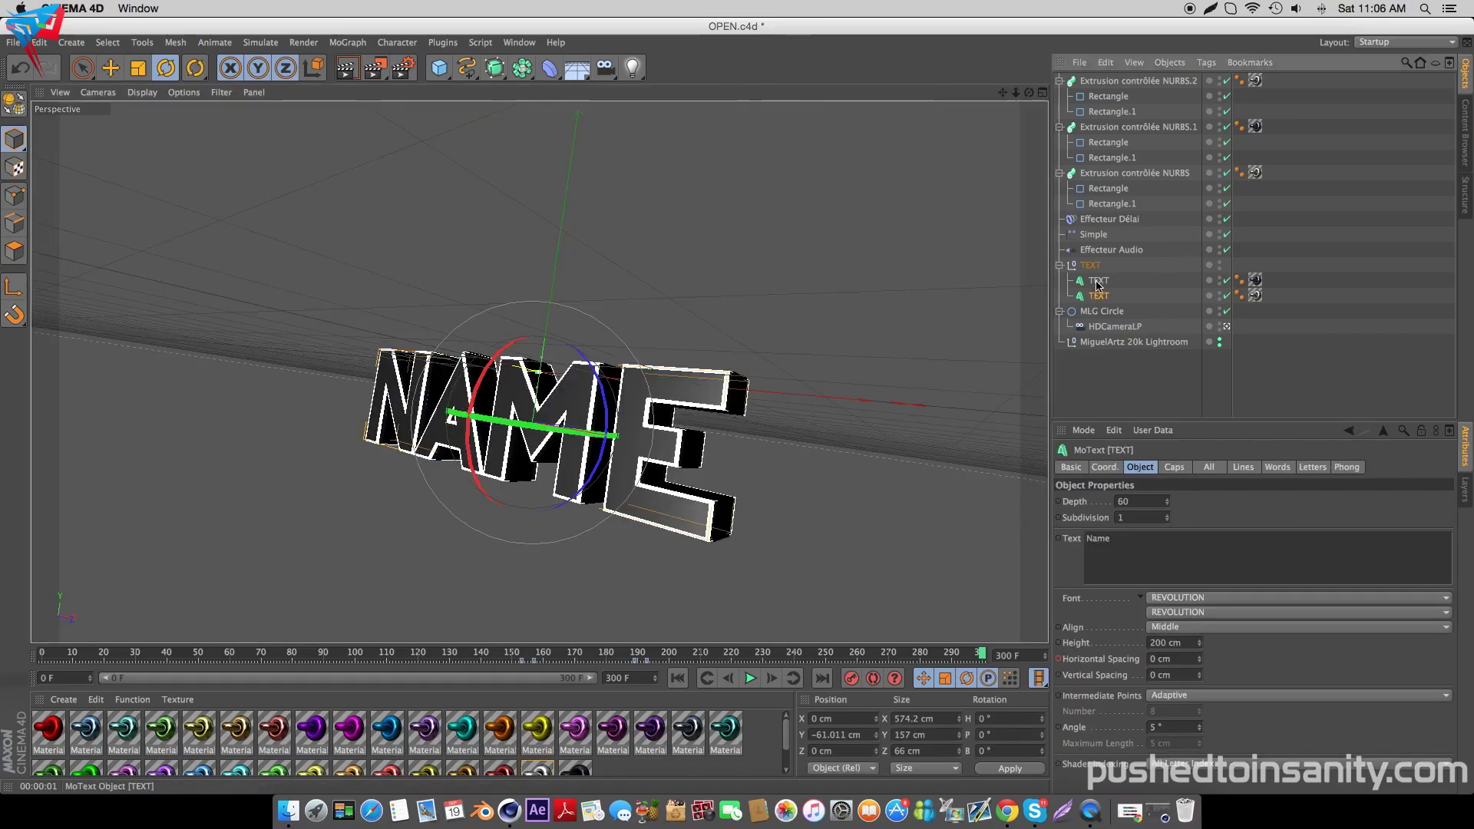
left_click(1099, 280, "shift")
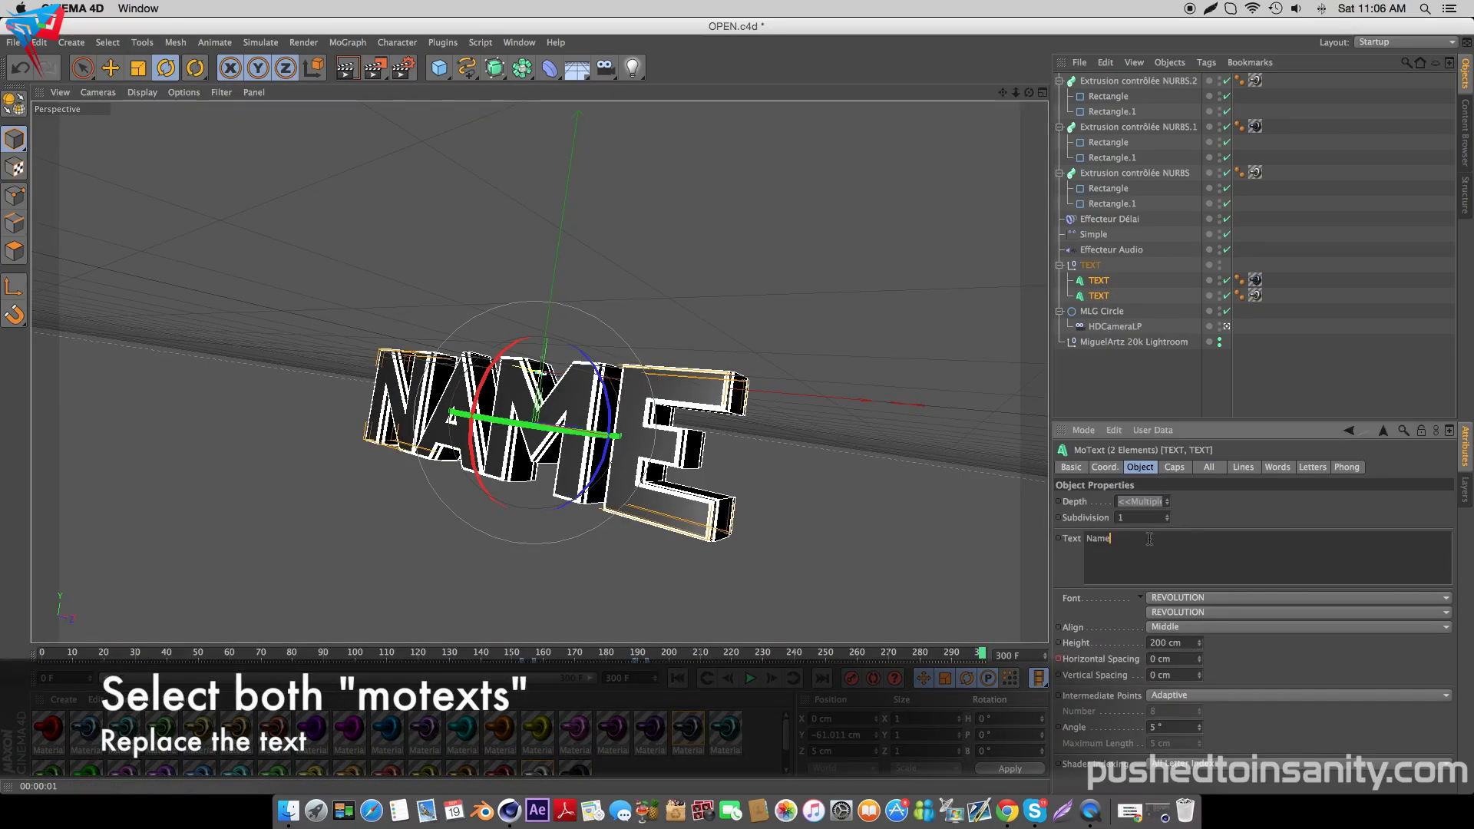
key("super+a")
type("INSANIT")
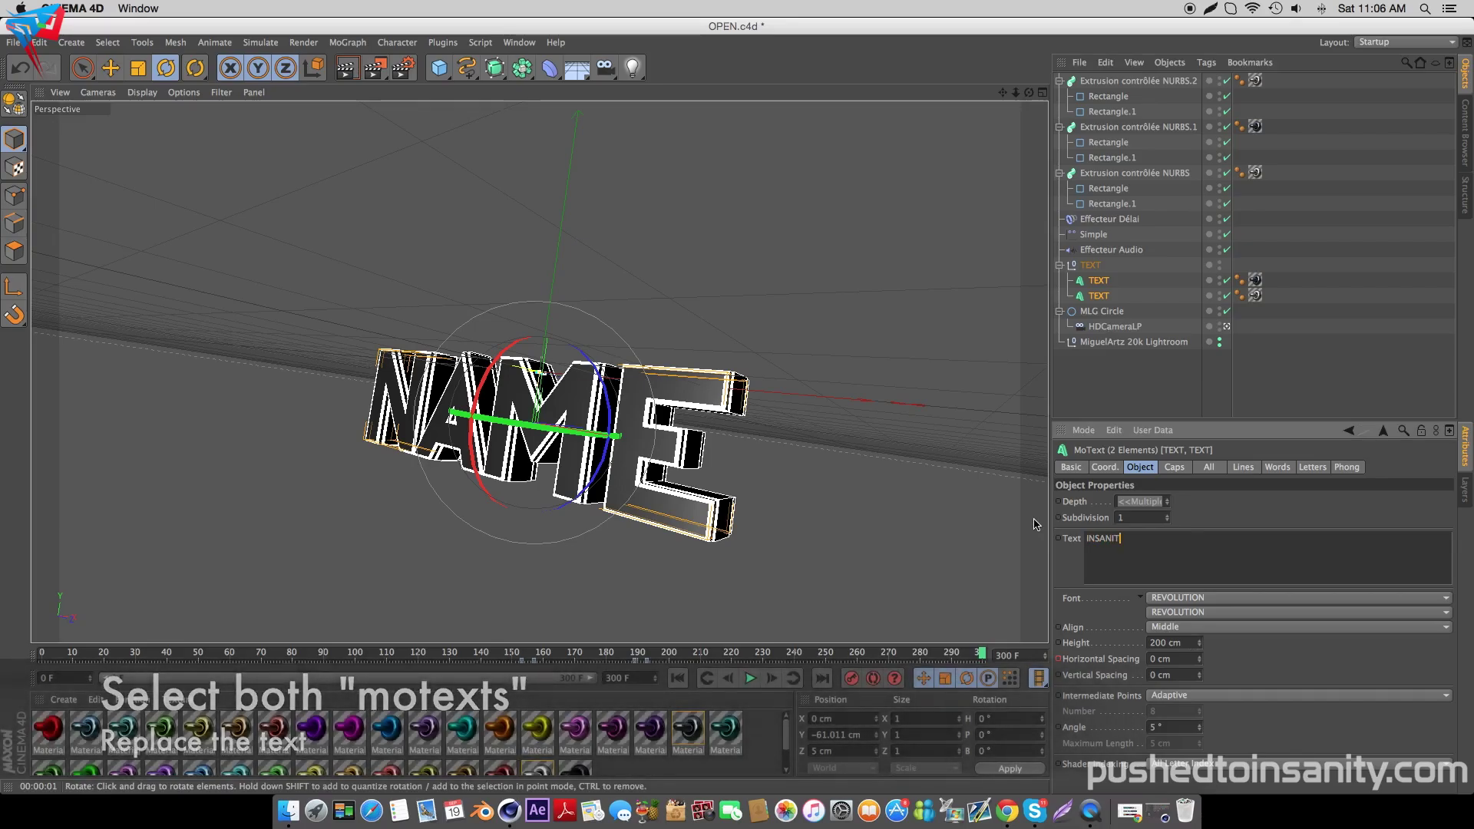
type("Y")
key("Return")
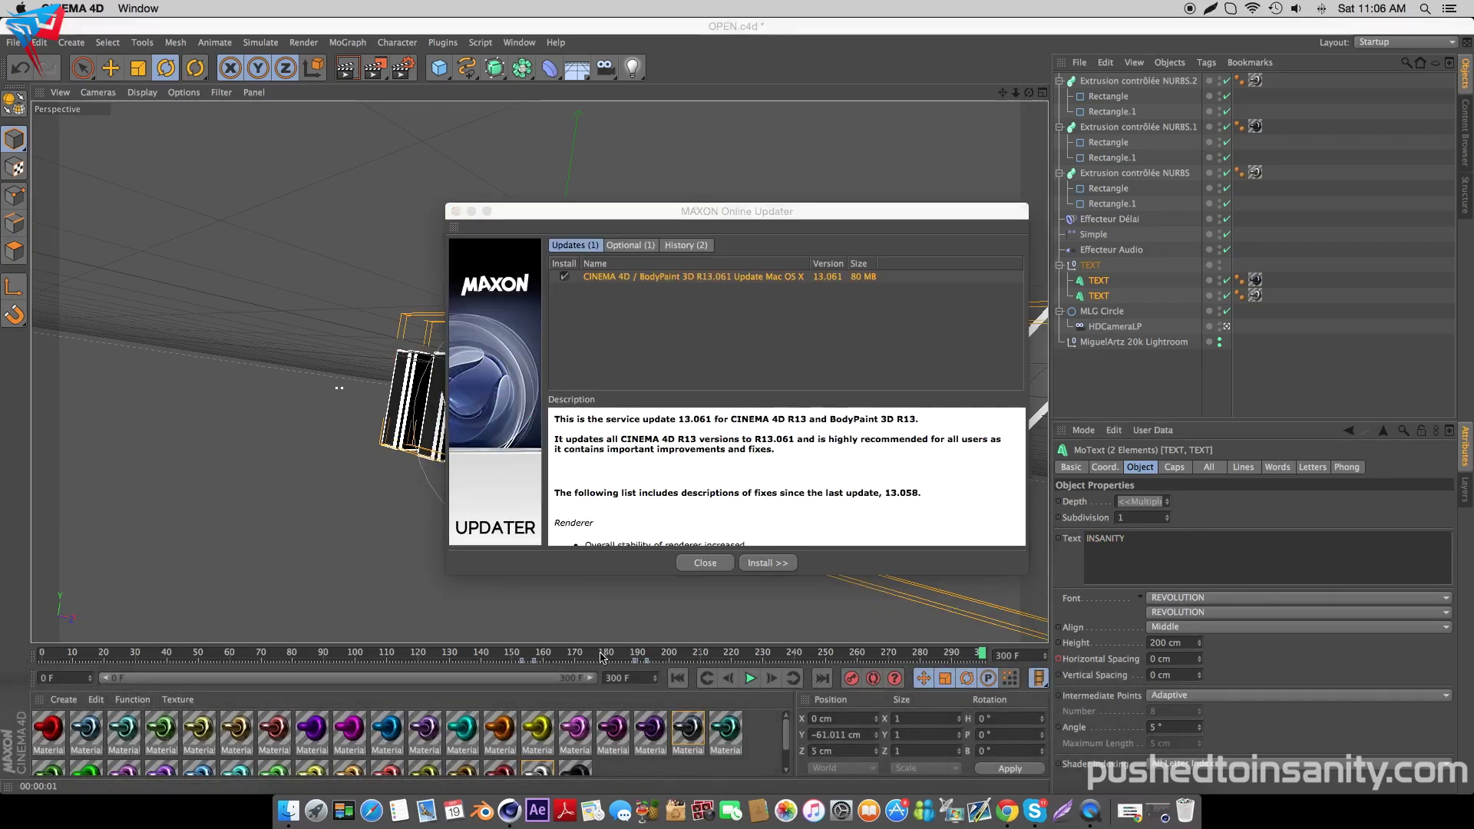
- Dismiss the updater window and, at frame 185, widen the Simple plain effector to about 1993 cm around the text
left_click(608, 653)
left_click(723, 559)
mouse_move(609, 665)
left_mouse_down()
mouse_move(649, 653)
mouse_move(579, 653)
mouse_move(622, 651)
left_mouse_up()
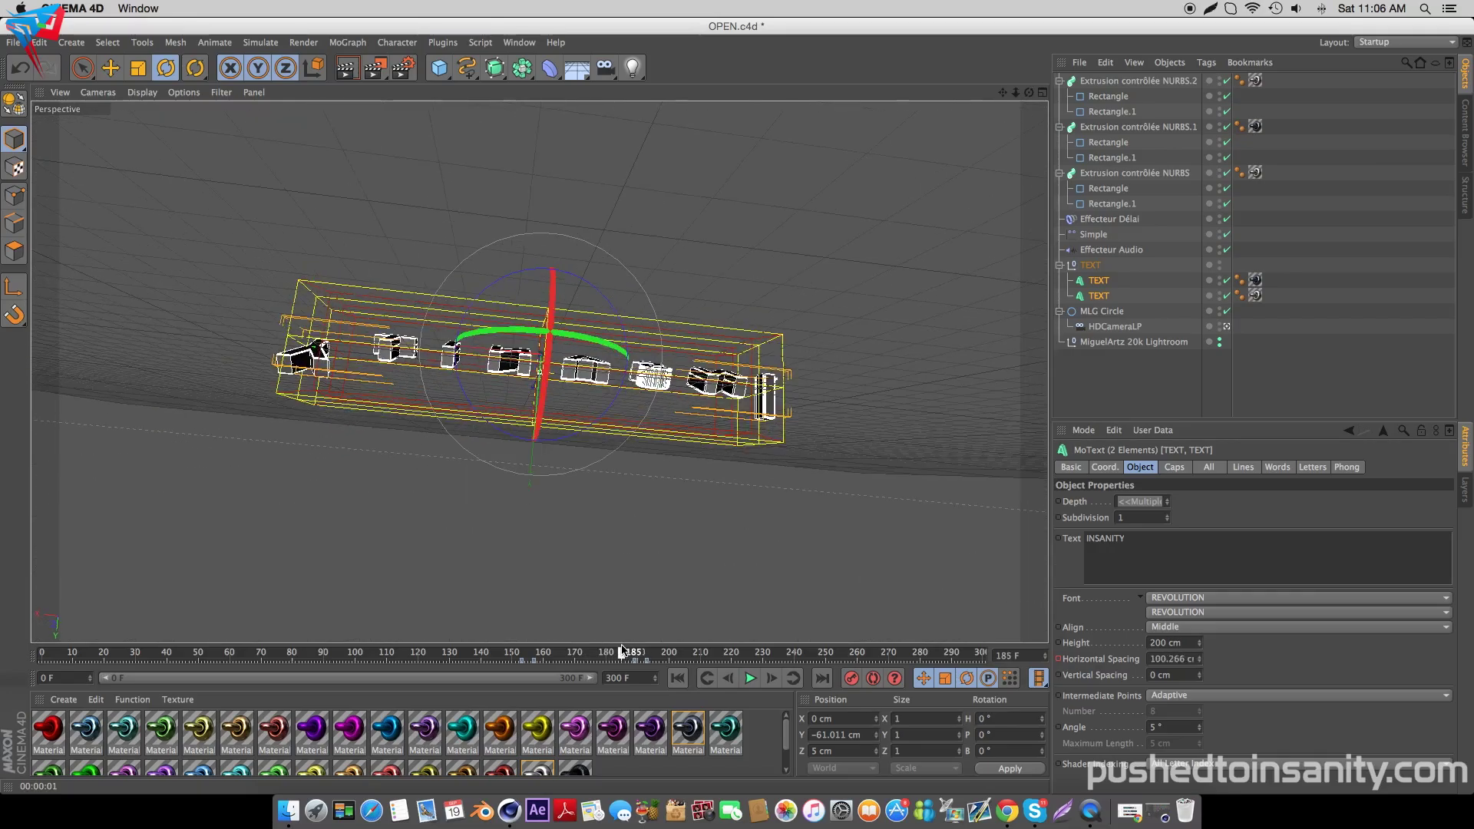
left_click(1098, 236)
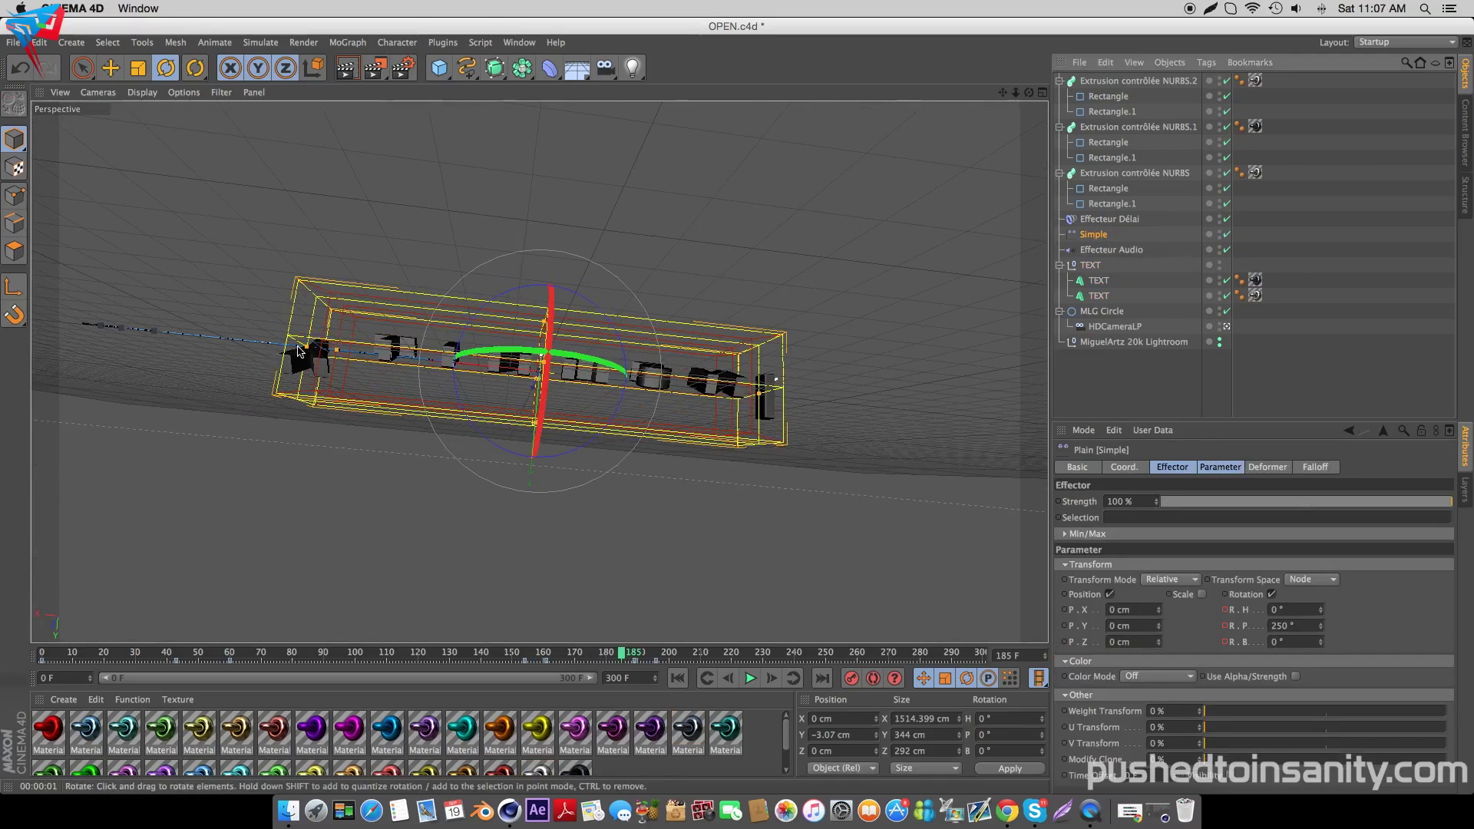
left_click_drag(299, 351, 271, 351)
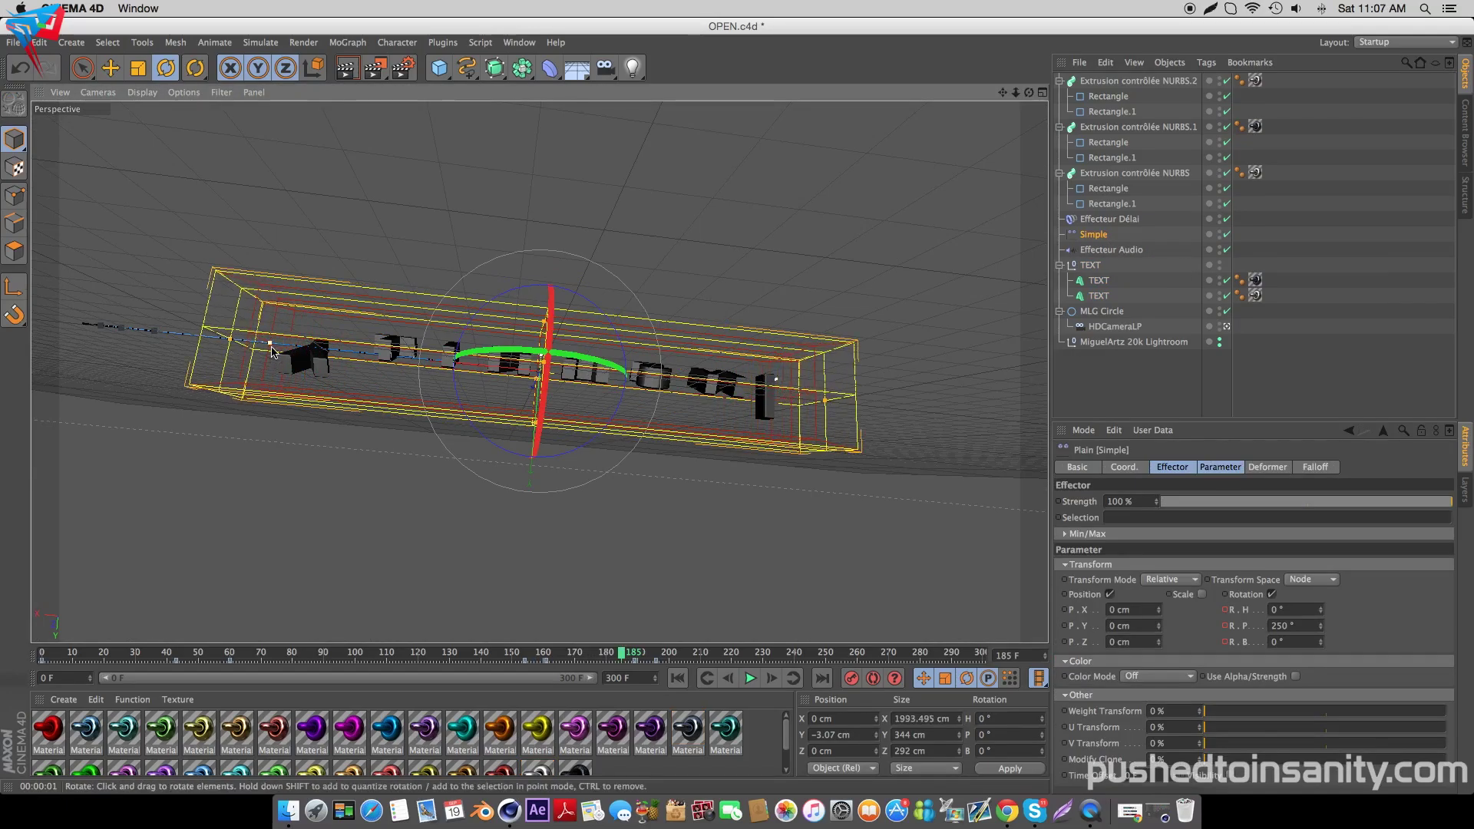
- At frame 196, move the Simple plain effector away from the text to an X position of about 1547 cm
left_click_drag(618, 654, 747, 652)
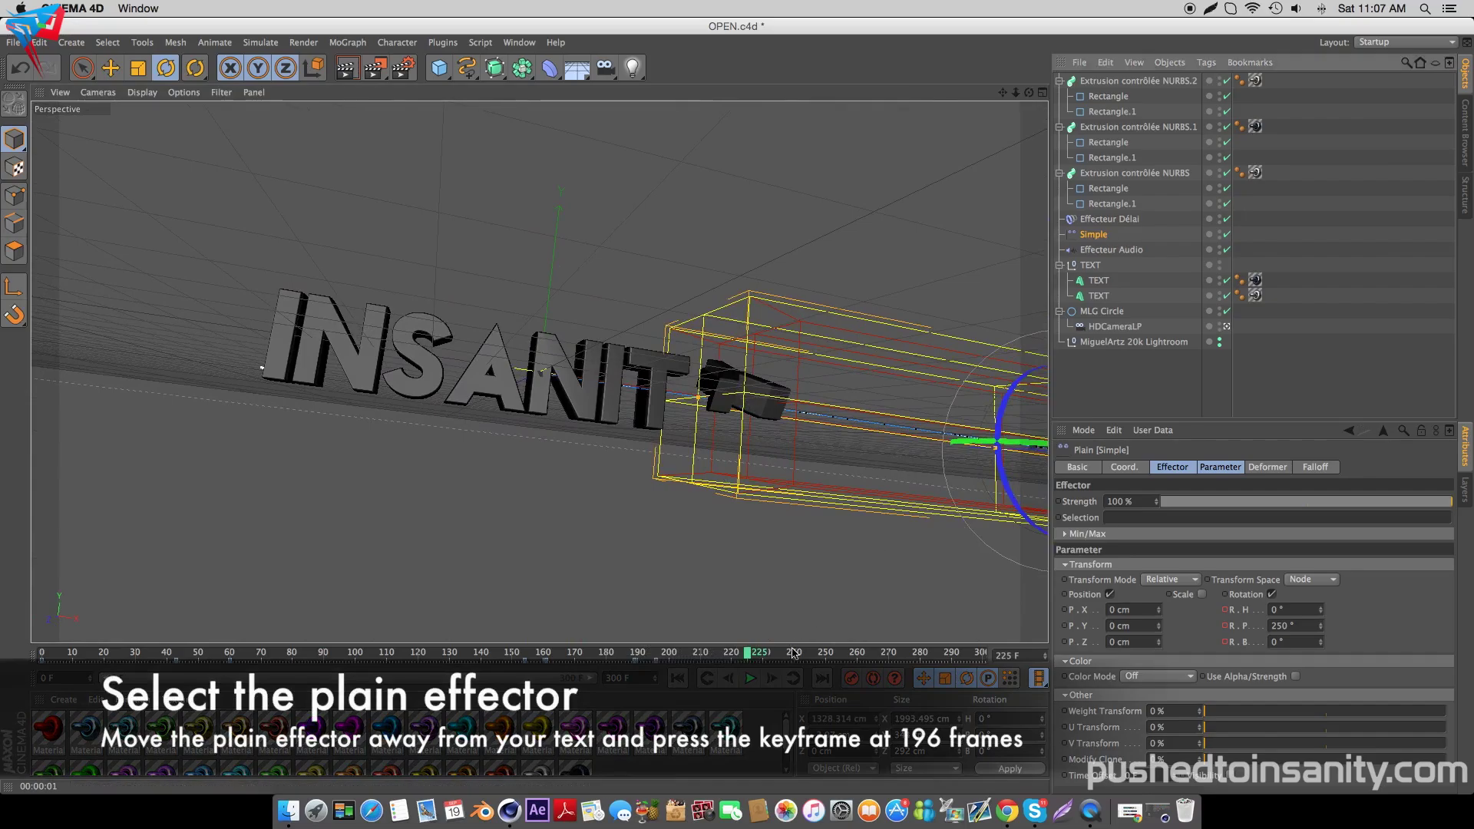
left_click(658, 656)
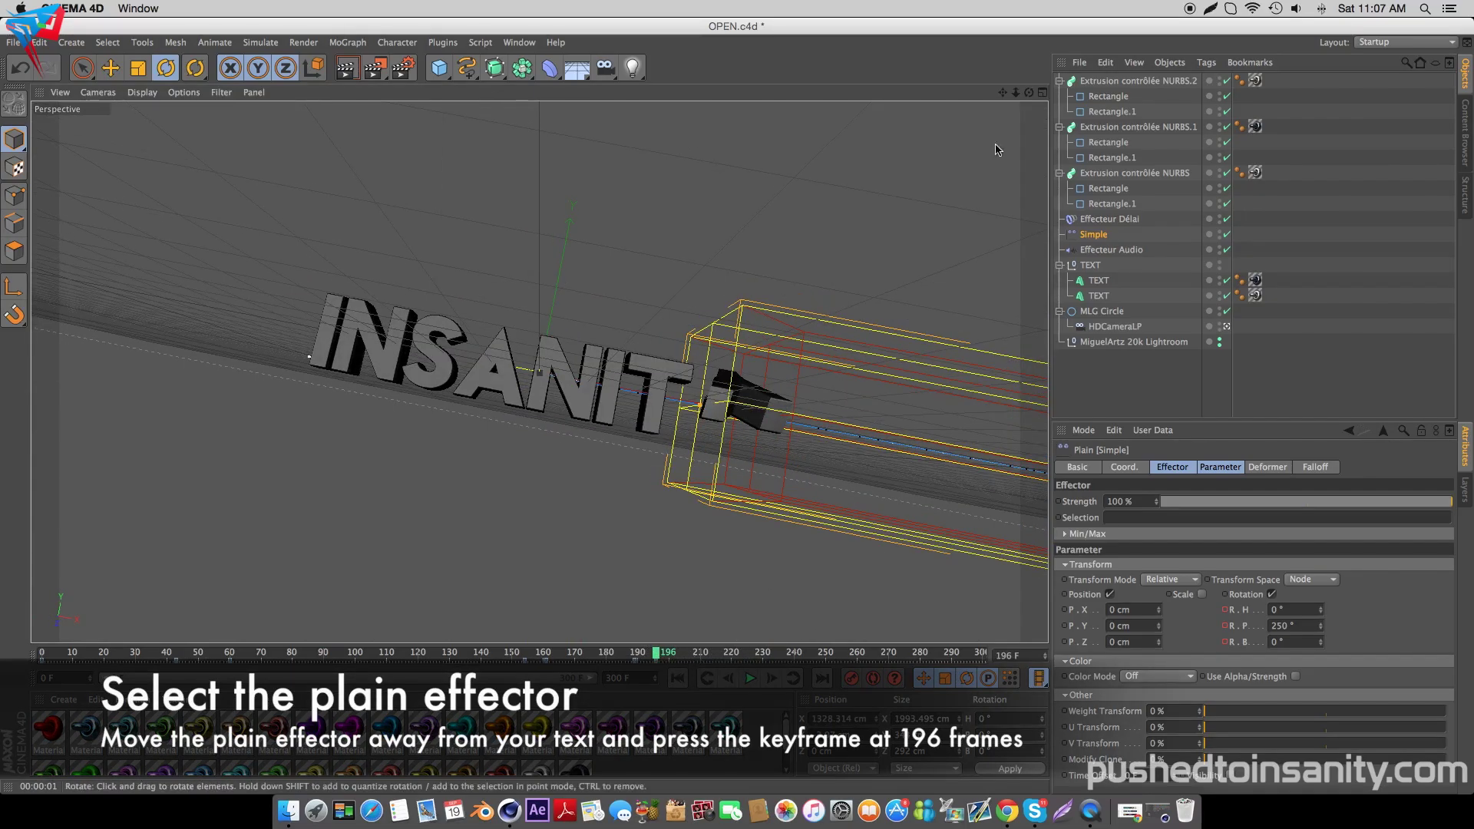
left_click_drag(1015, 92, 875, 208)
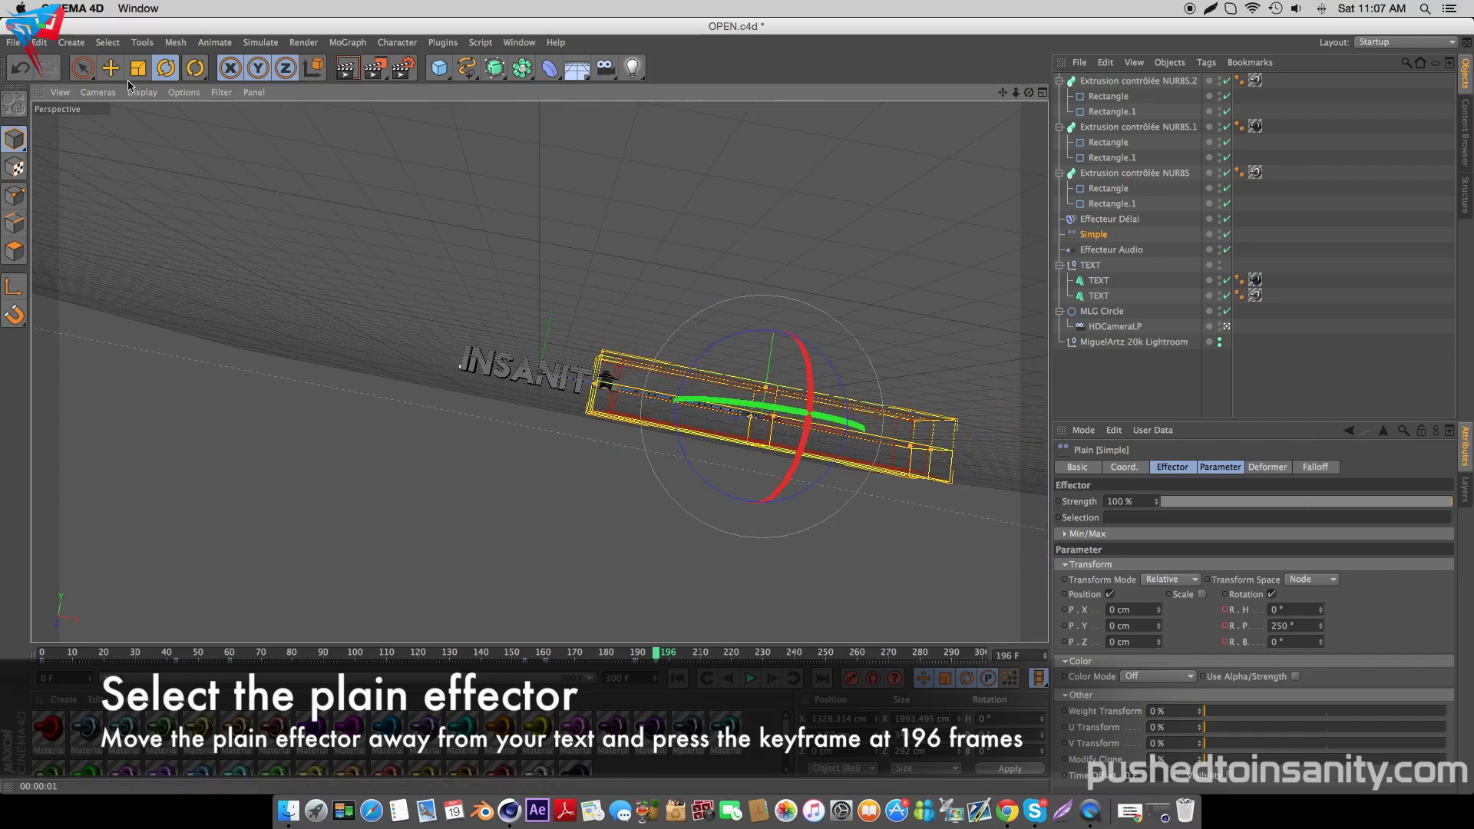
left_click(111, 68)
left_click_drag(873, 435, 917, 453)
scroll(861, 488, "up", 5)
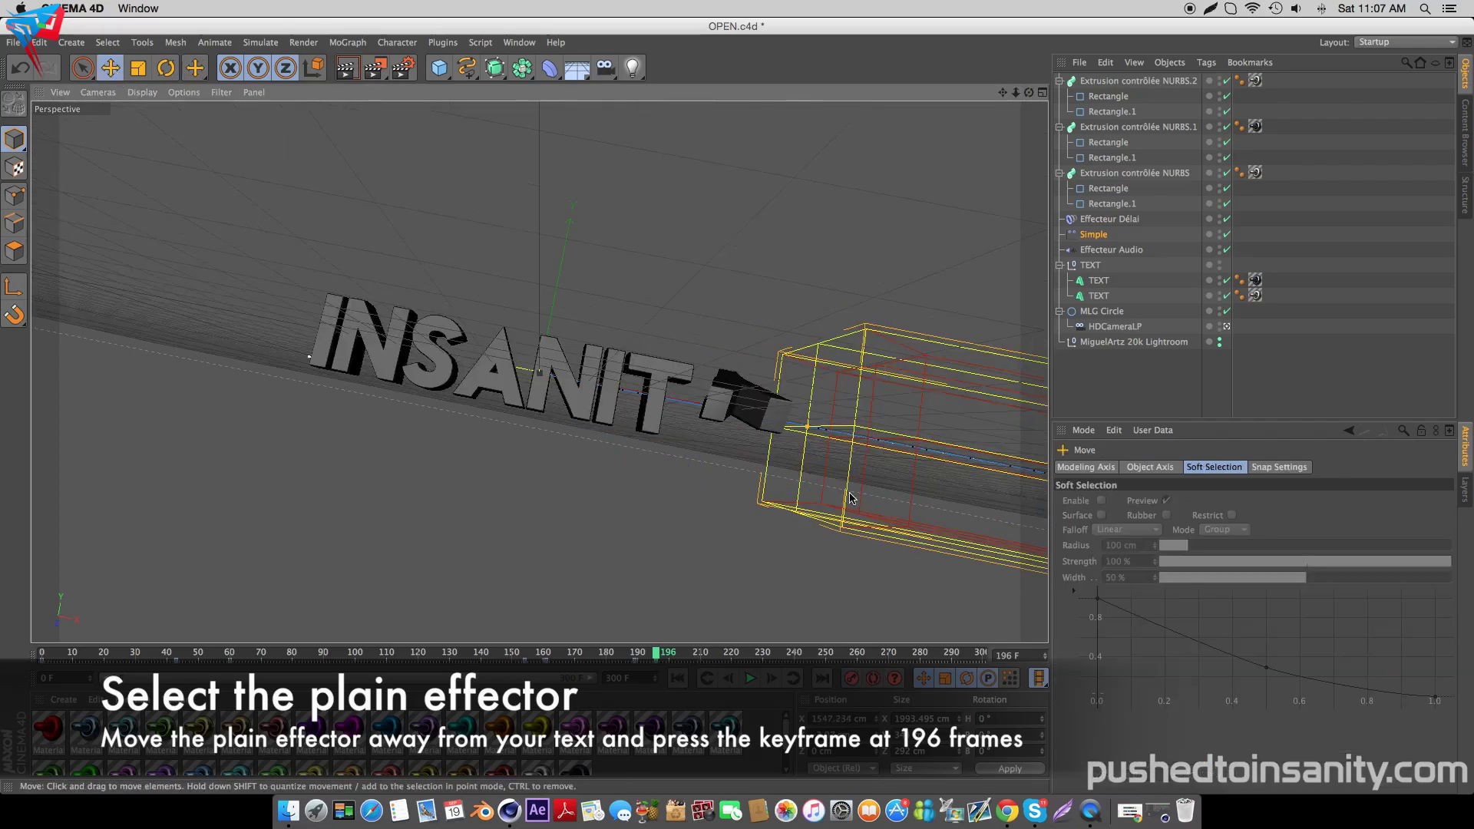
- Render a preview of the INSANITY text in the perspective view at frame 73
left_click_drag(652, 659, 415, 659)
left_click(270, 653)
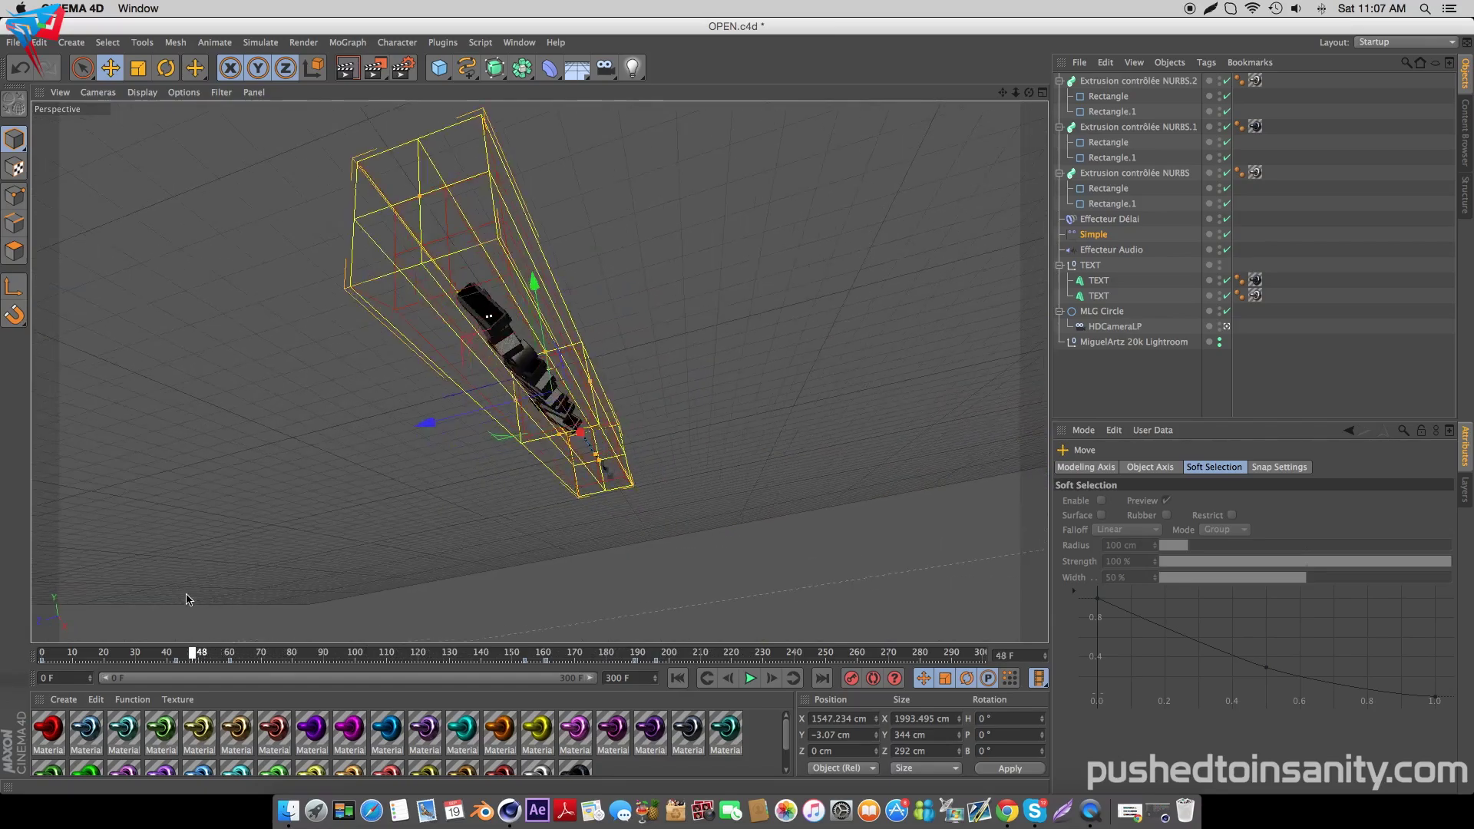
left_click(347, 70)
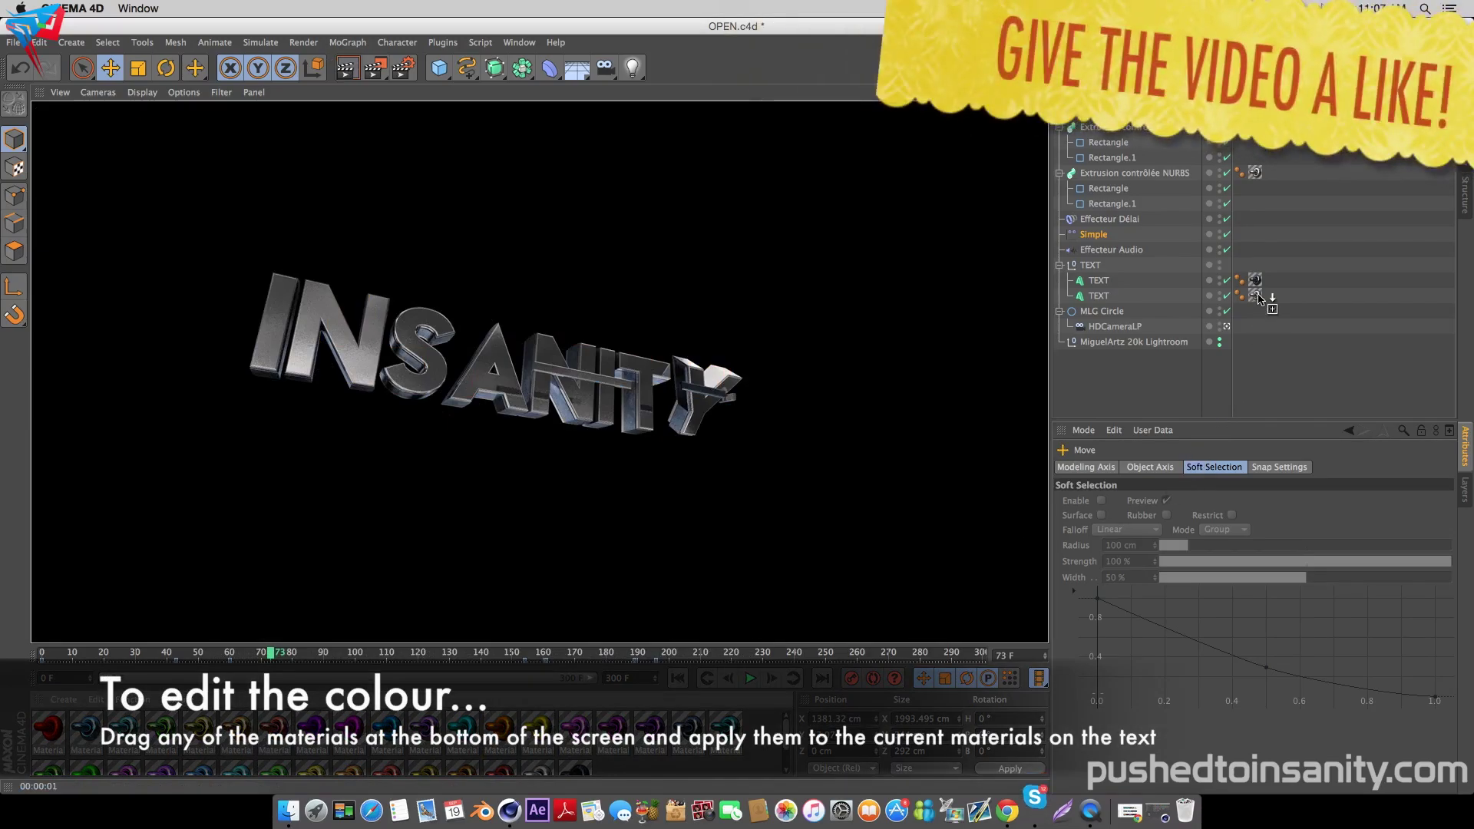
- Apply the teal material to the lower TEXT object and the red material to the upper one, re-rendering the view after each change
key("ctrl+r")
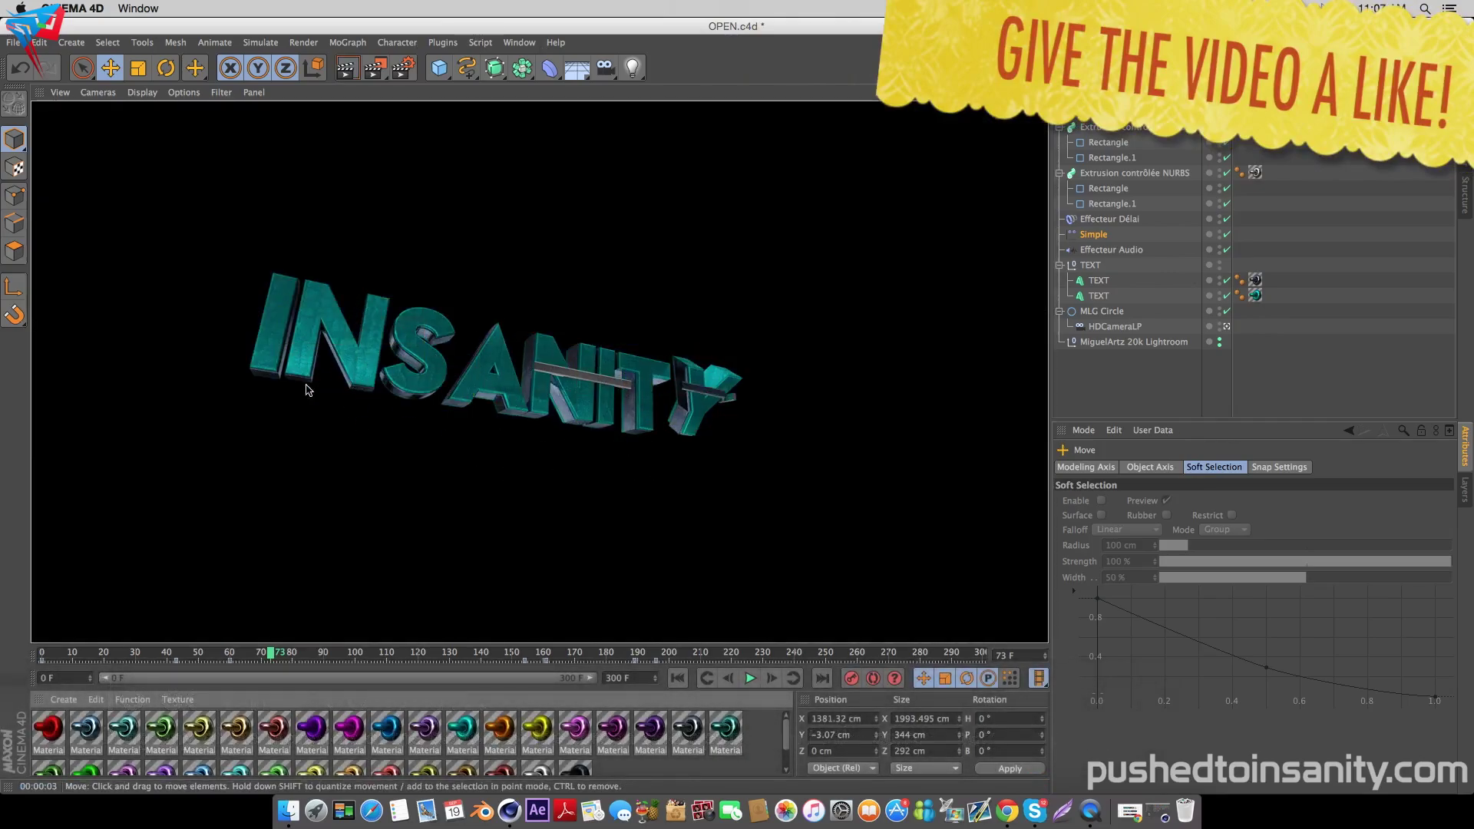
key("ctrl+r")
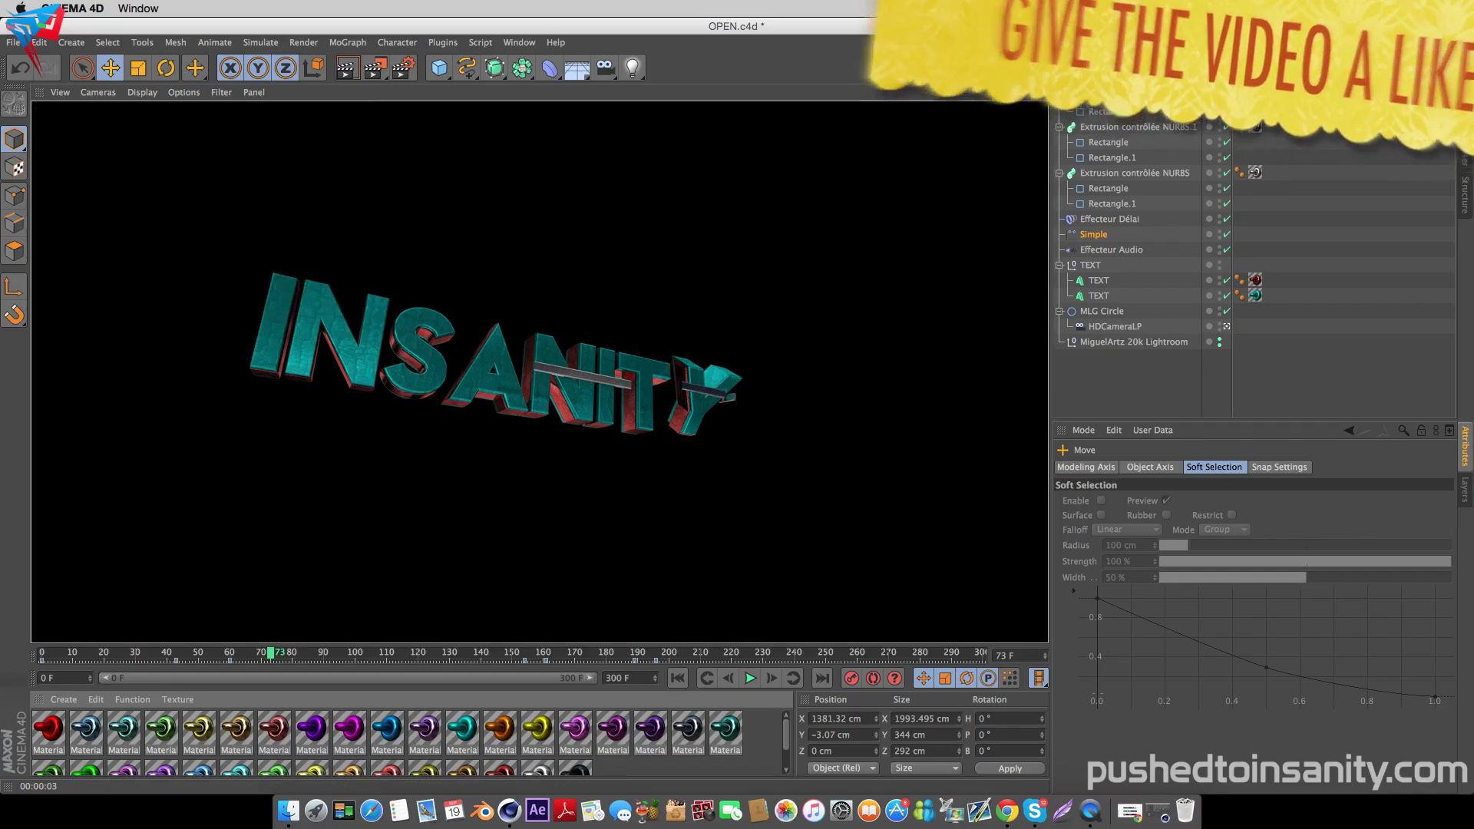
- Quit Skype
right_click(1063, 810)
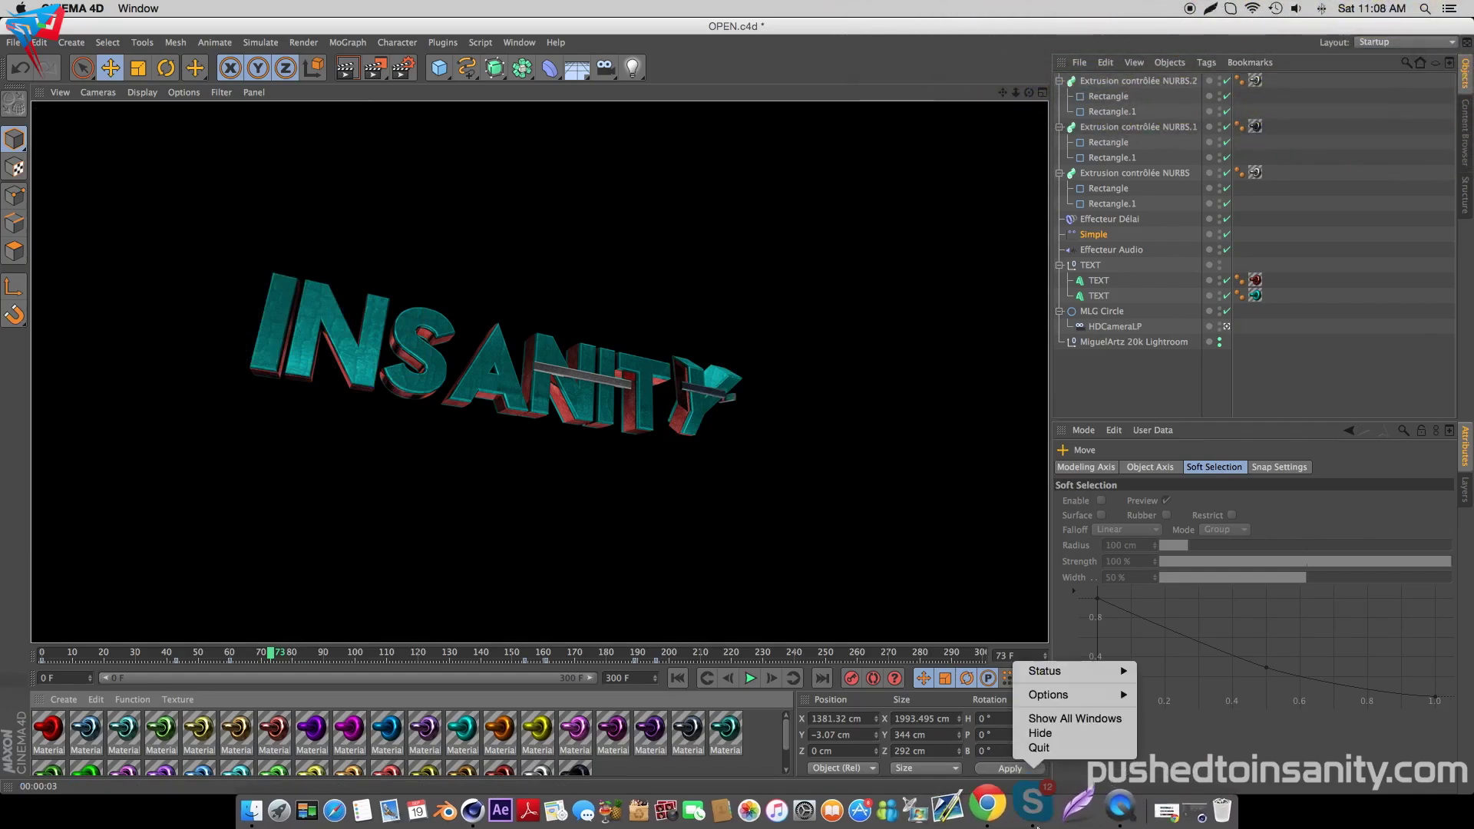
left_click(1044, 748)
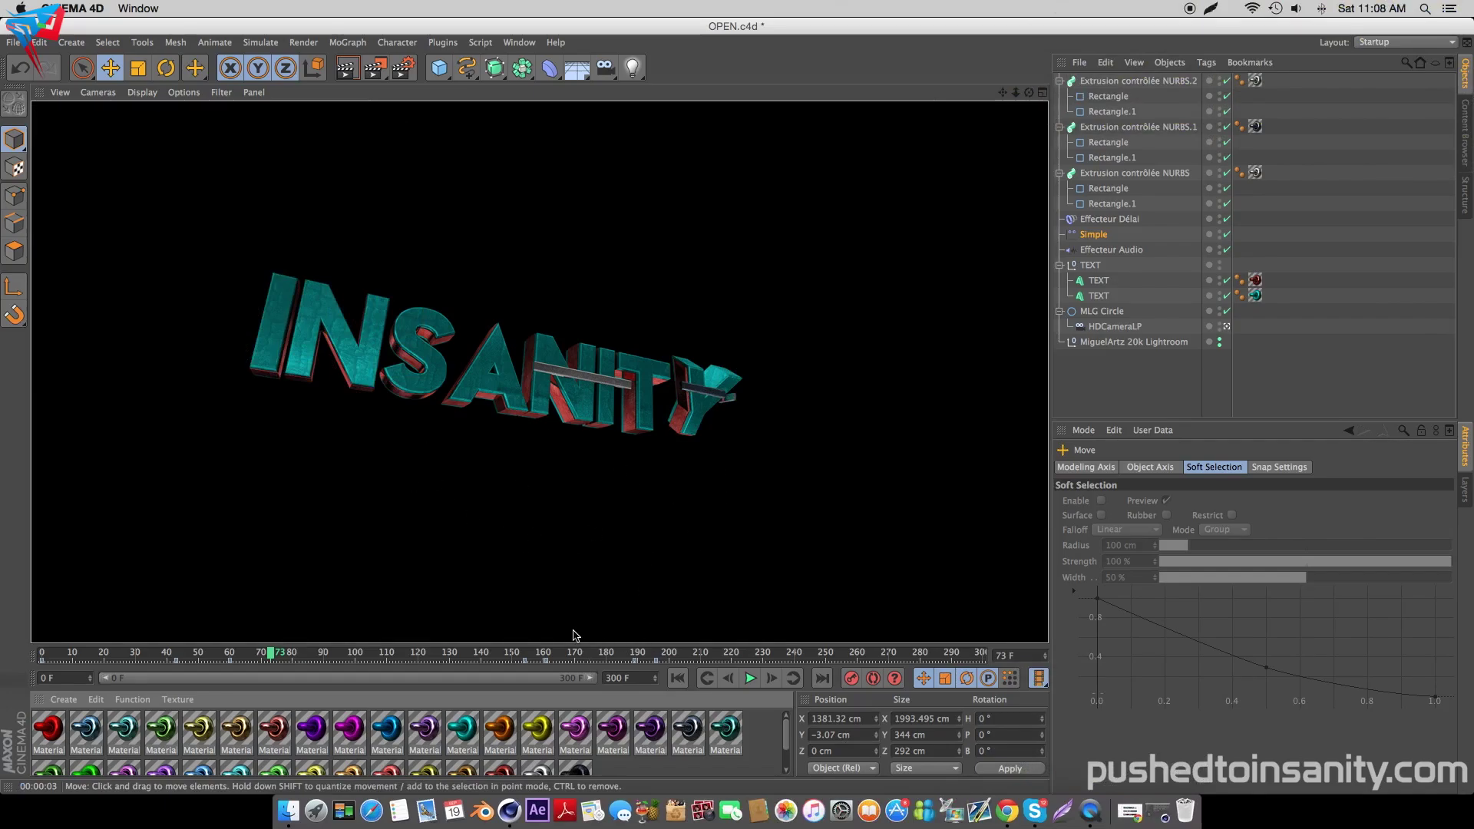
- Set the render output to save as "sync blast #278" in the FREE INTRO TEMPLATE folder, then check the animation up to frame 103
left_click(404, 71)
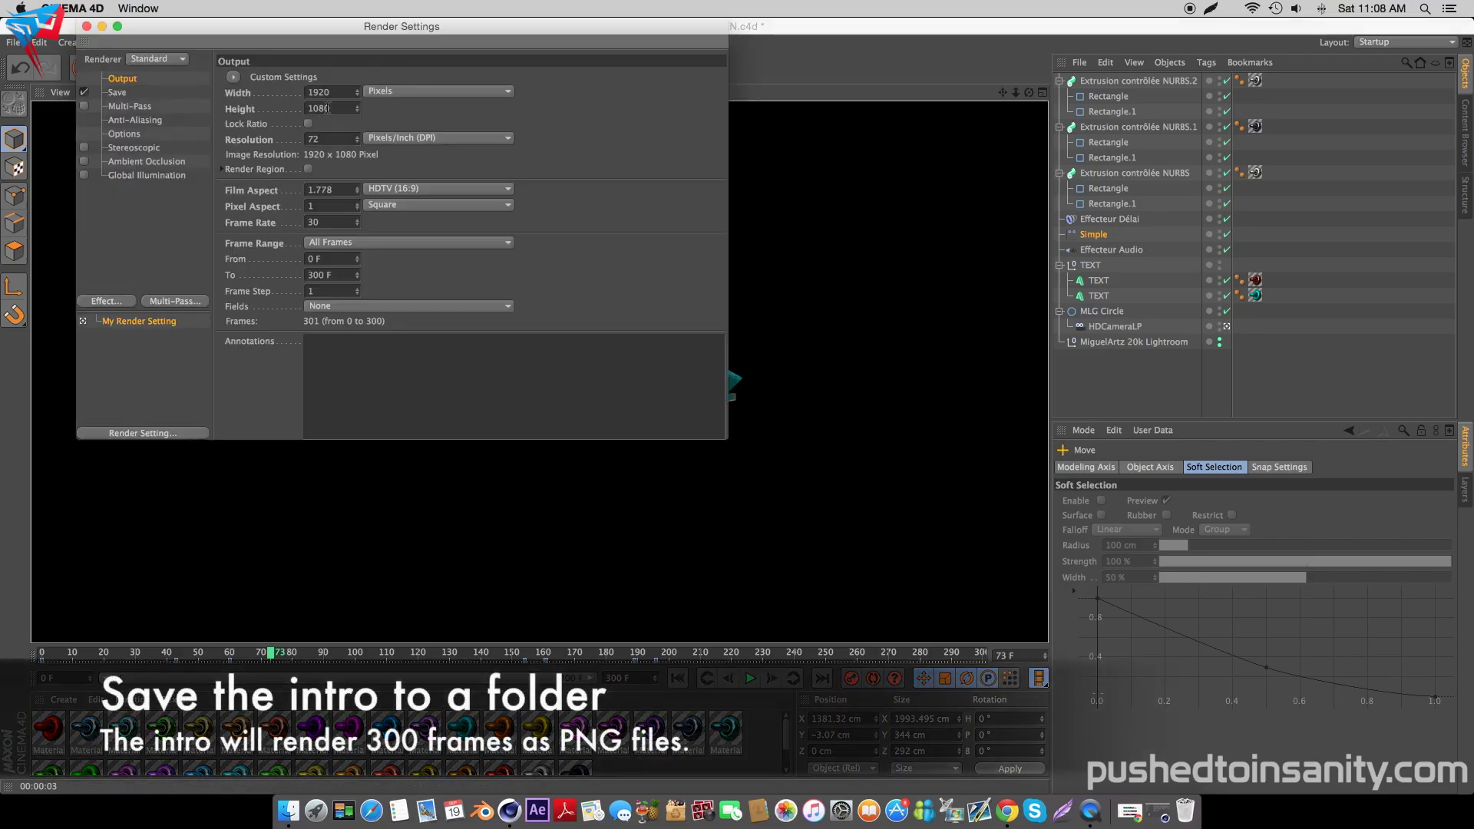
left_click(123, 93)
left_click(707, 107)
type("sync blast #278")
key("Return")
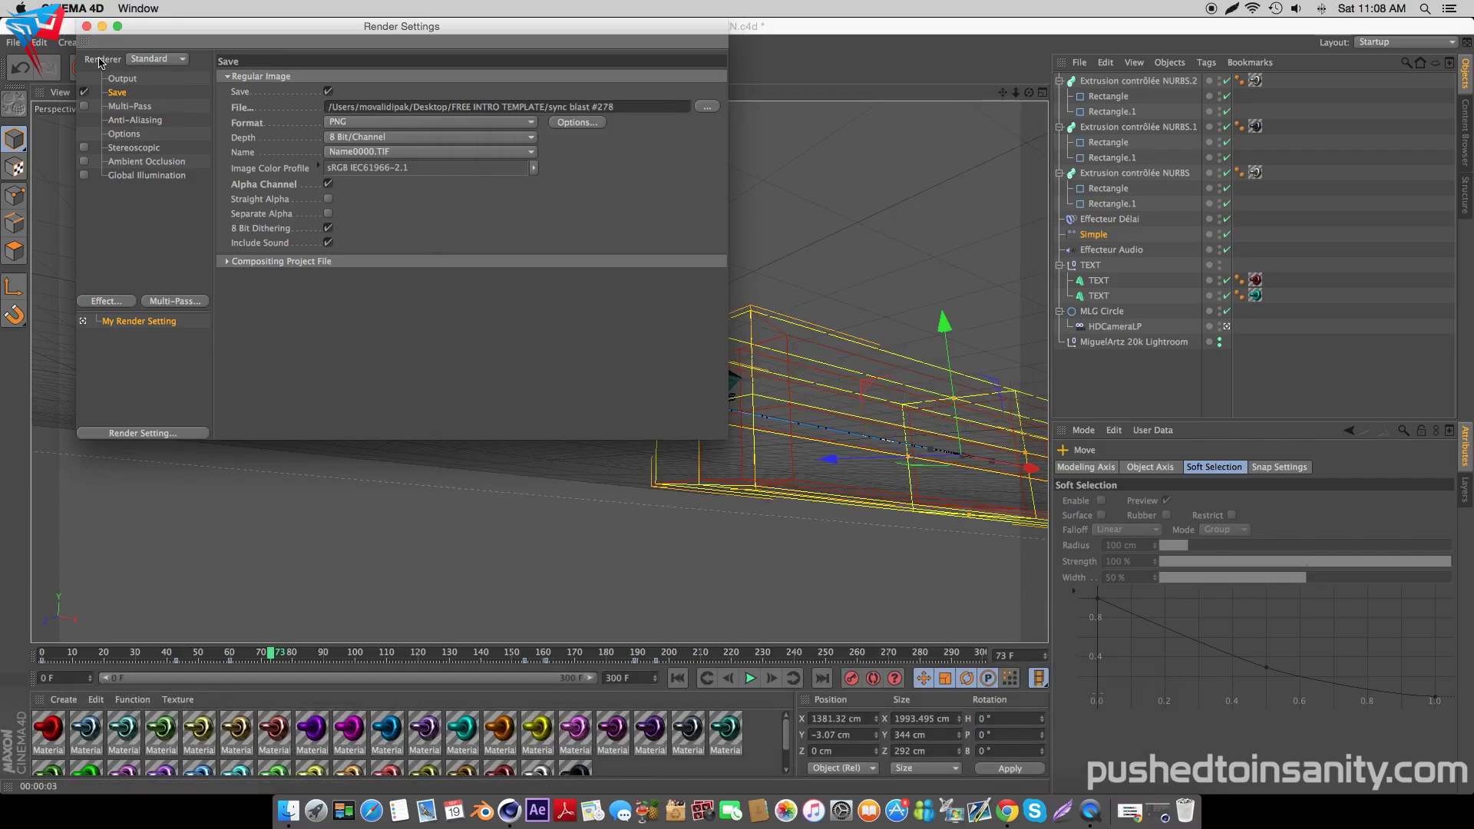
left_click(86, 26)
left_click_drag(257, 654, 366, 655)
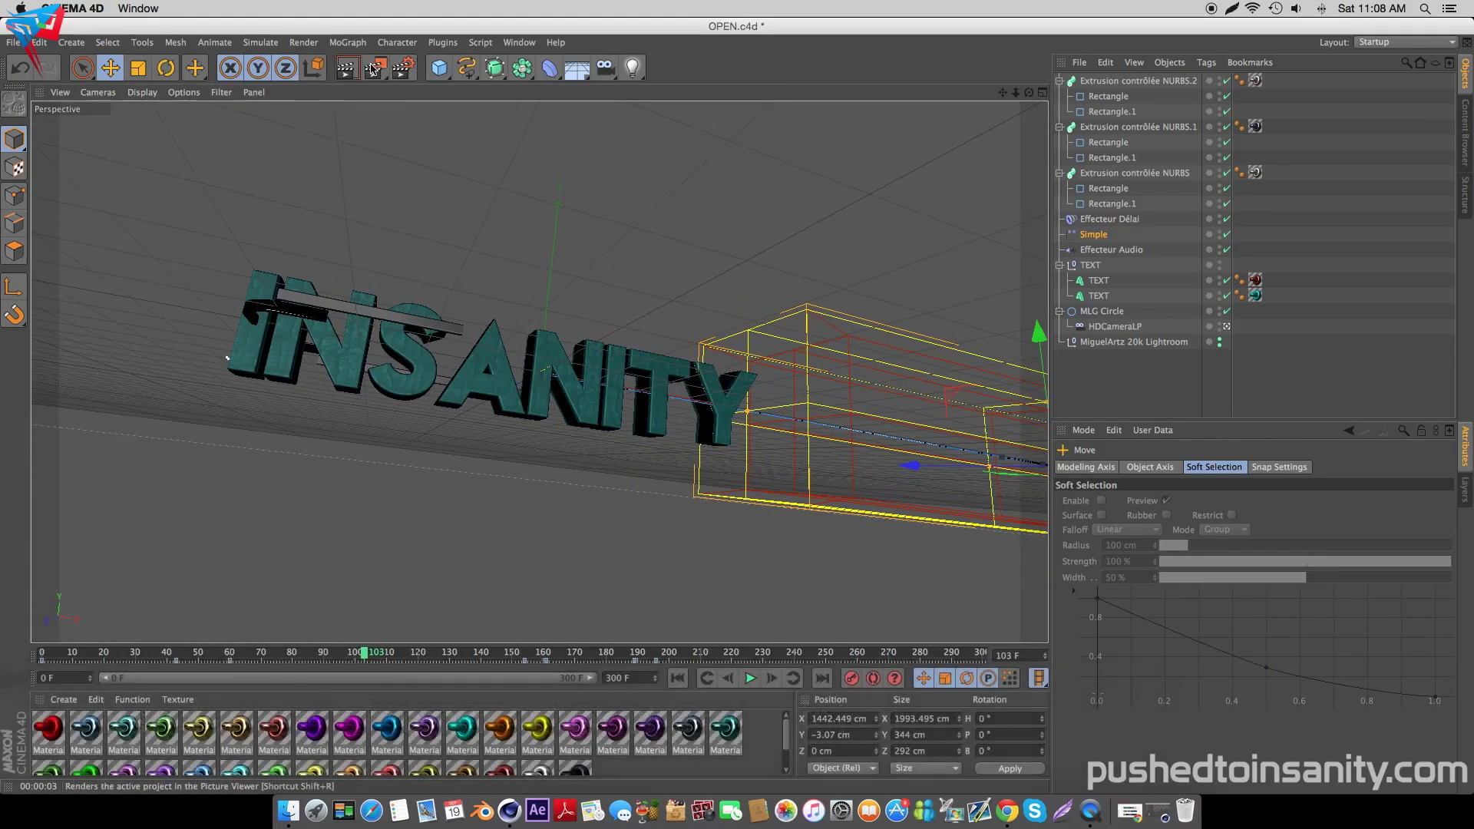
- Render the INSANITY animation, frames 0 to 300, to the Picture Viewer
left_click(374, 69)
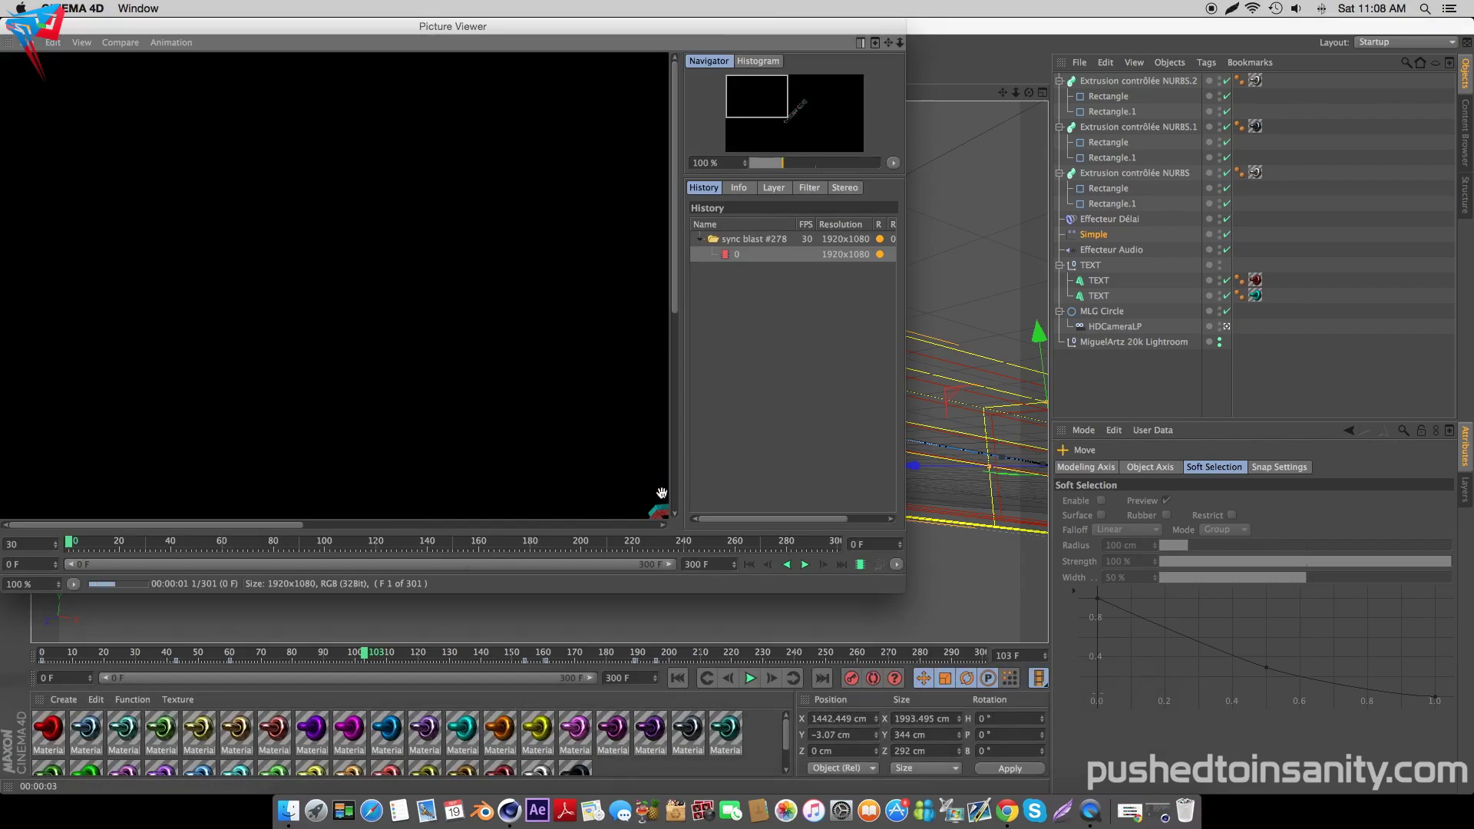
left_click_drag(778, 165, 773, 164)
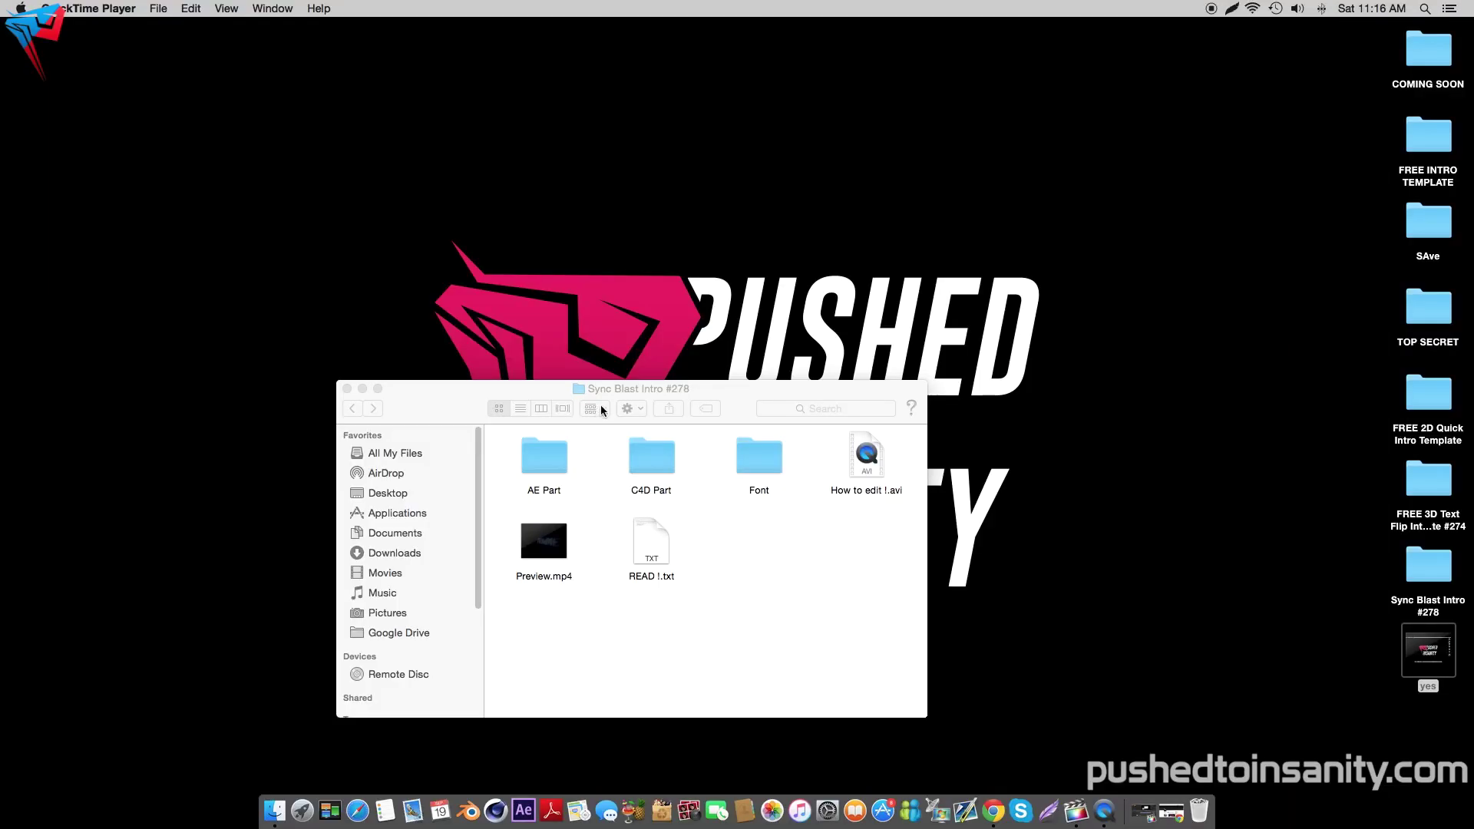
- Open the AE Part folder of Sync Blast Intro #278 in Finder and preview Background.mp4, Shockwave 6.mov and Music.m4a
left_click_drag(601, 409, 705, 251)
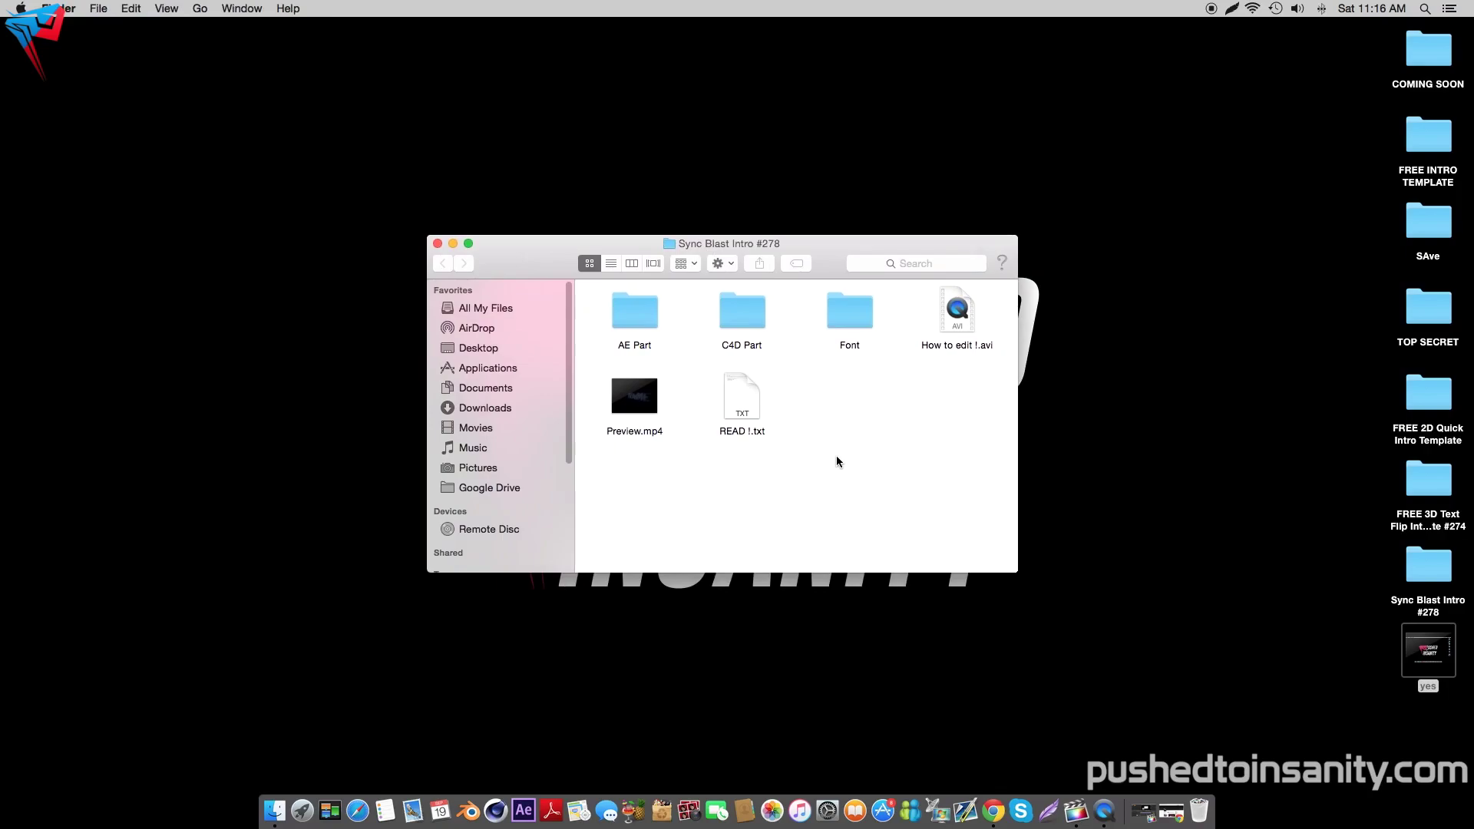
double_click(653, 322)
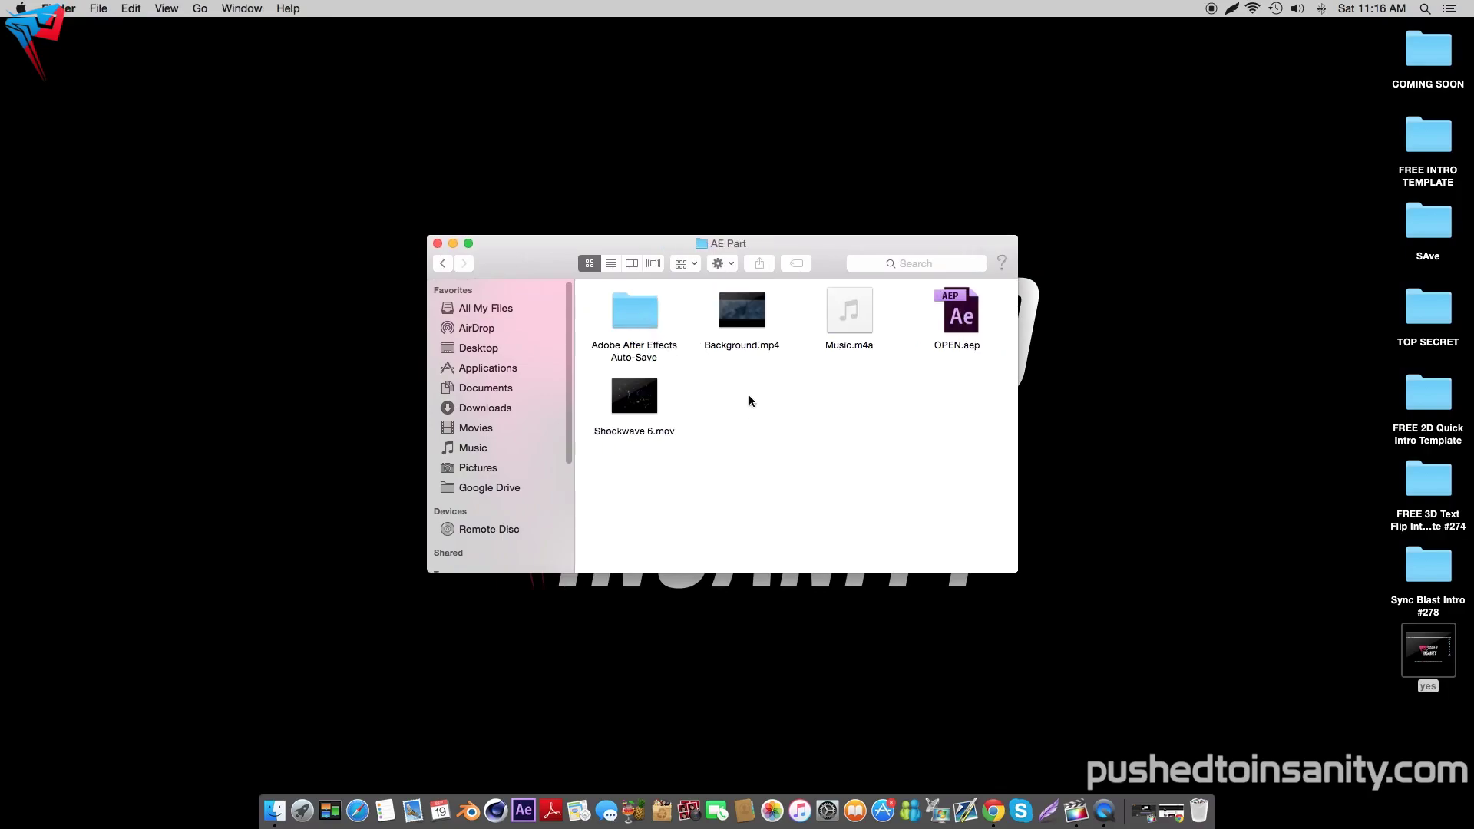
left_click(762, 322)
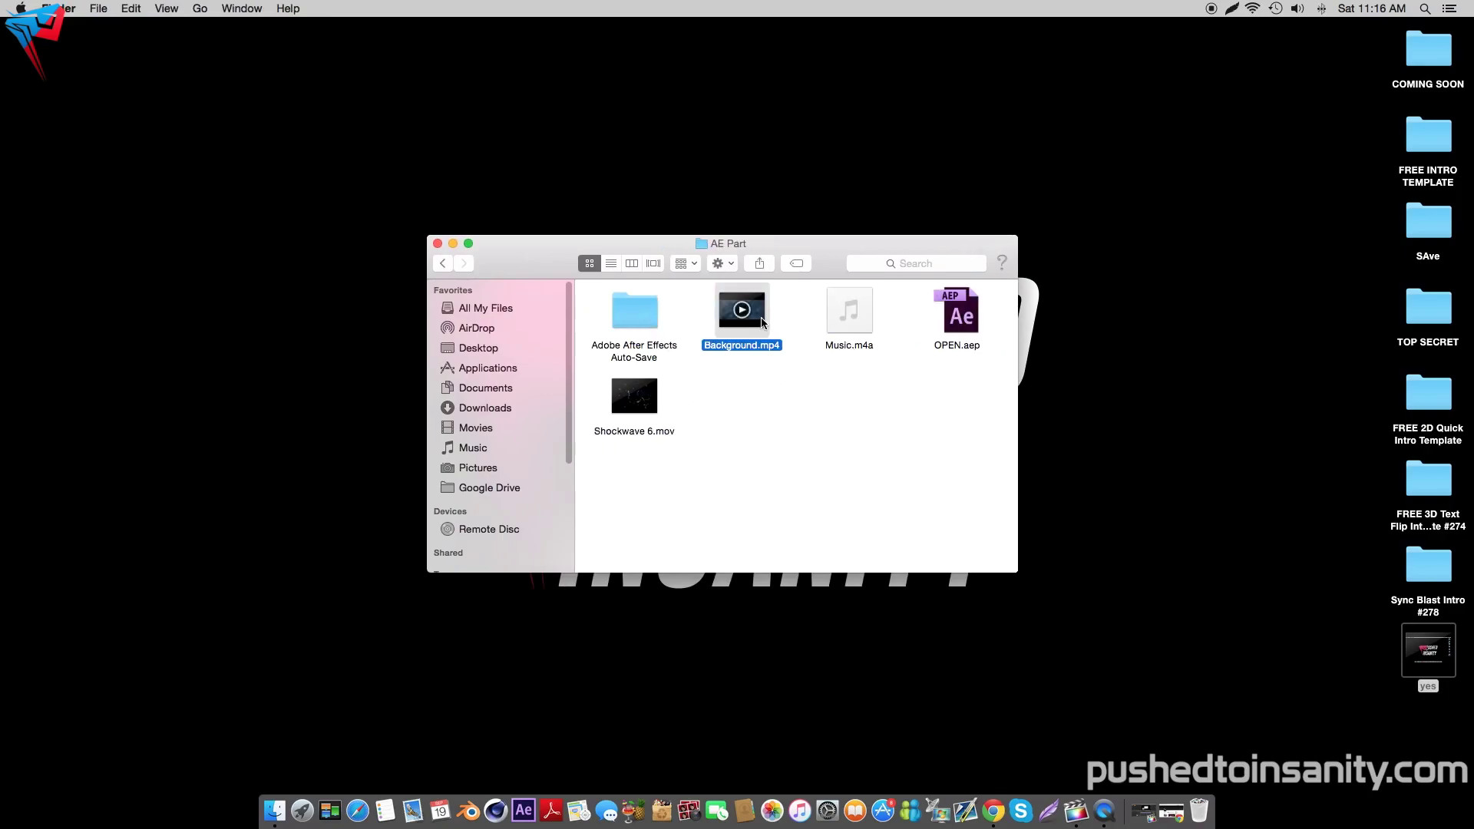
key("space")
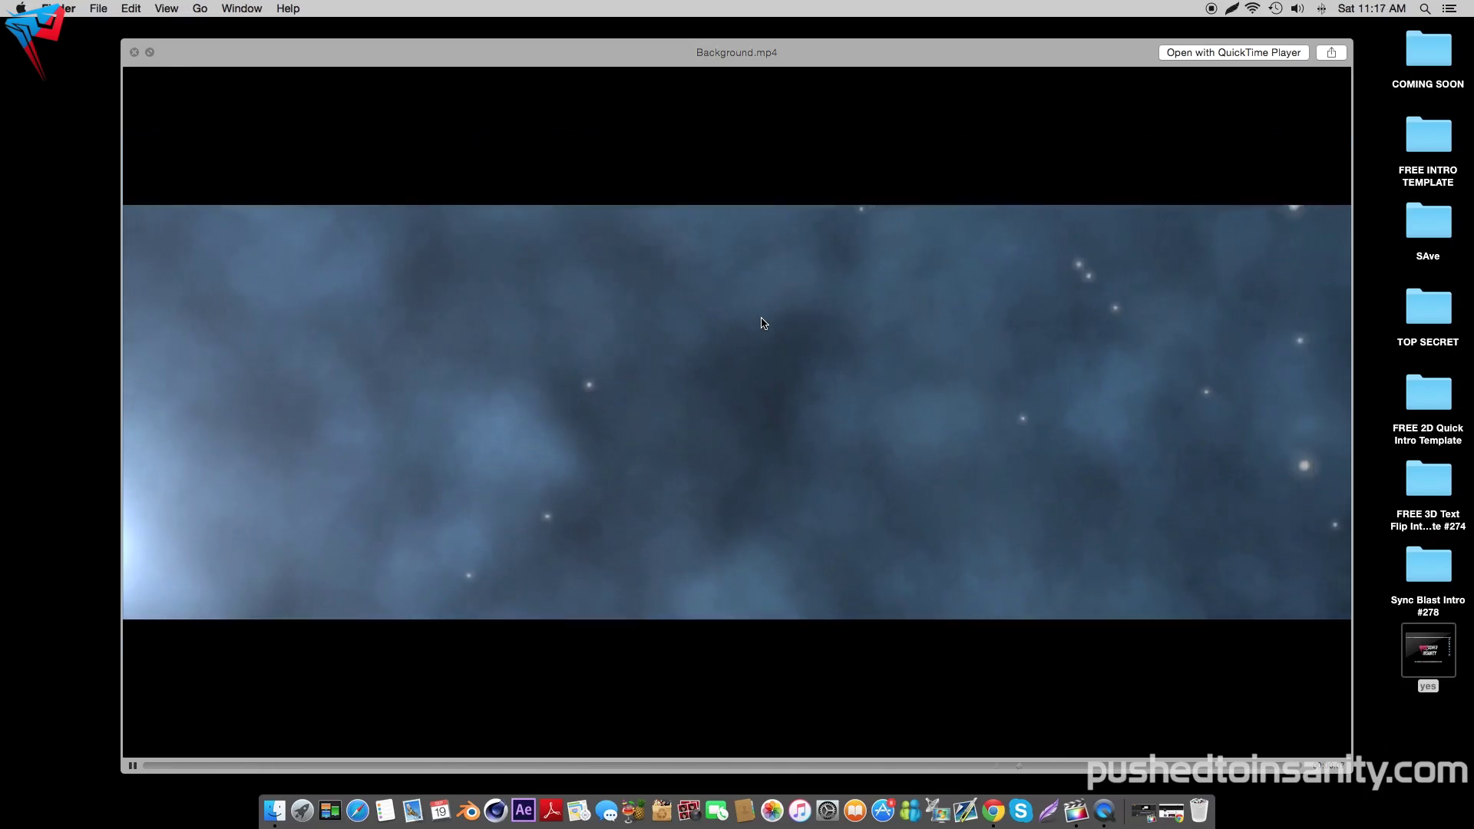
key("space")
key("Left")
key("Down")
key("space")
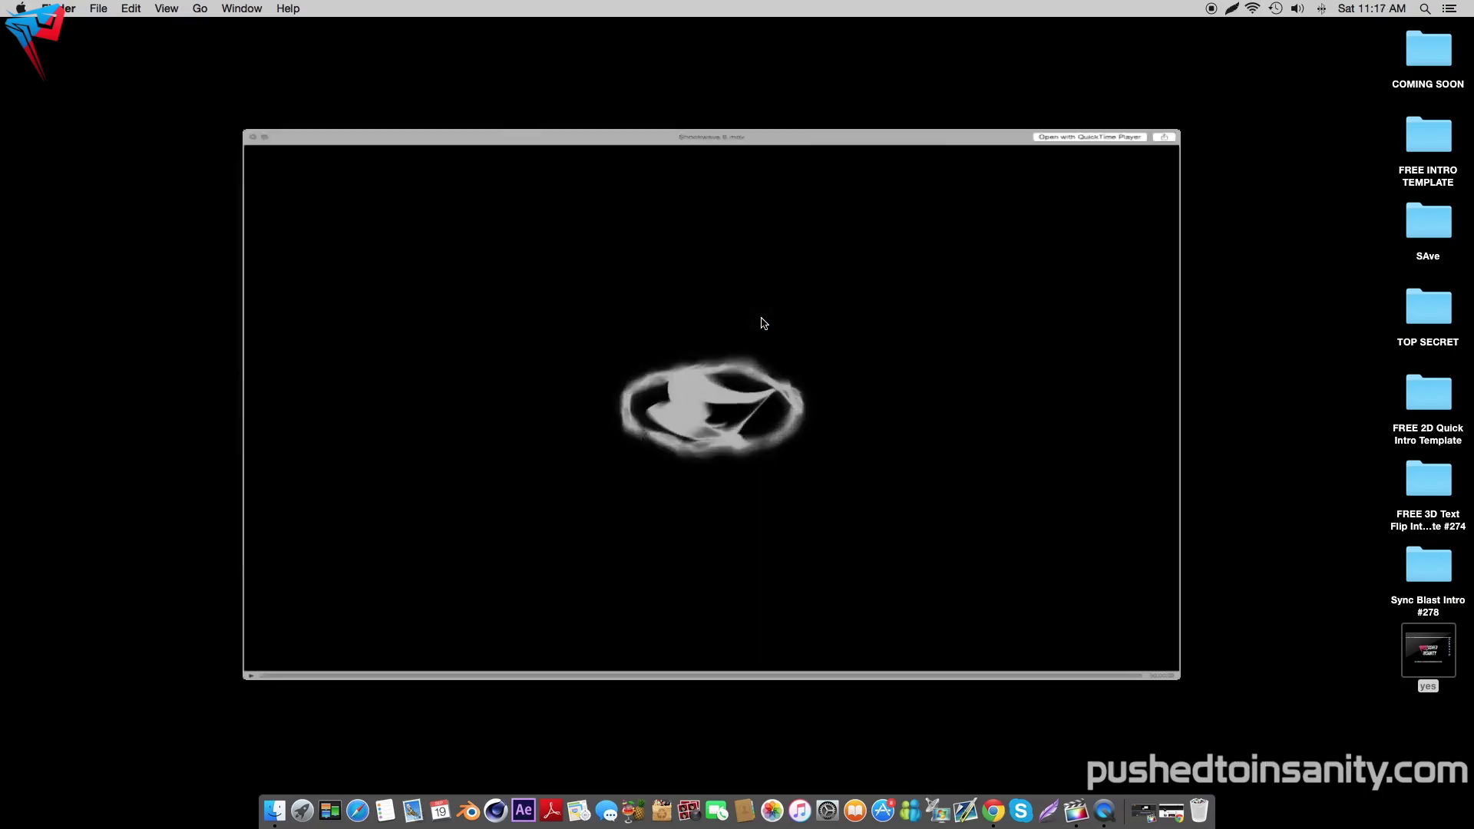
key("space")
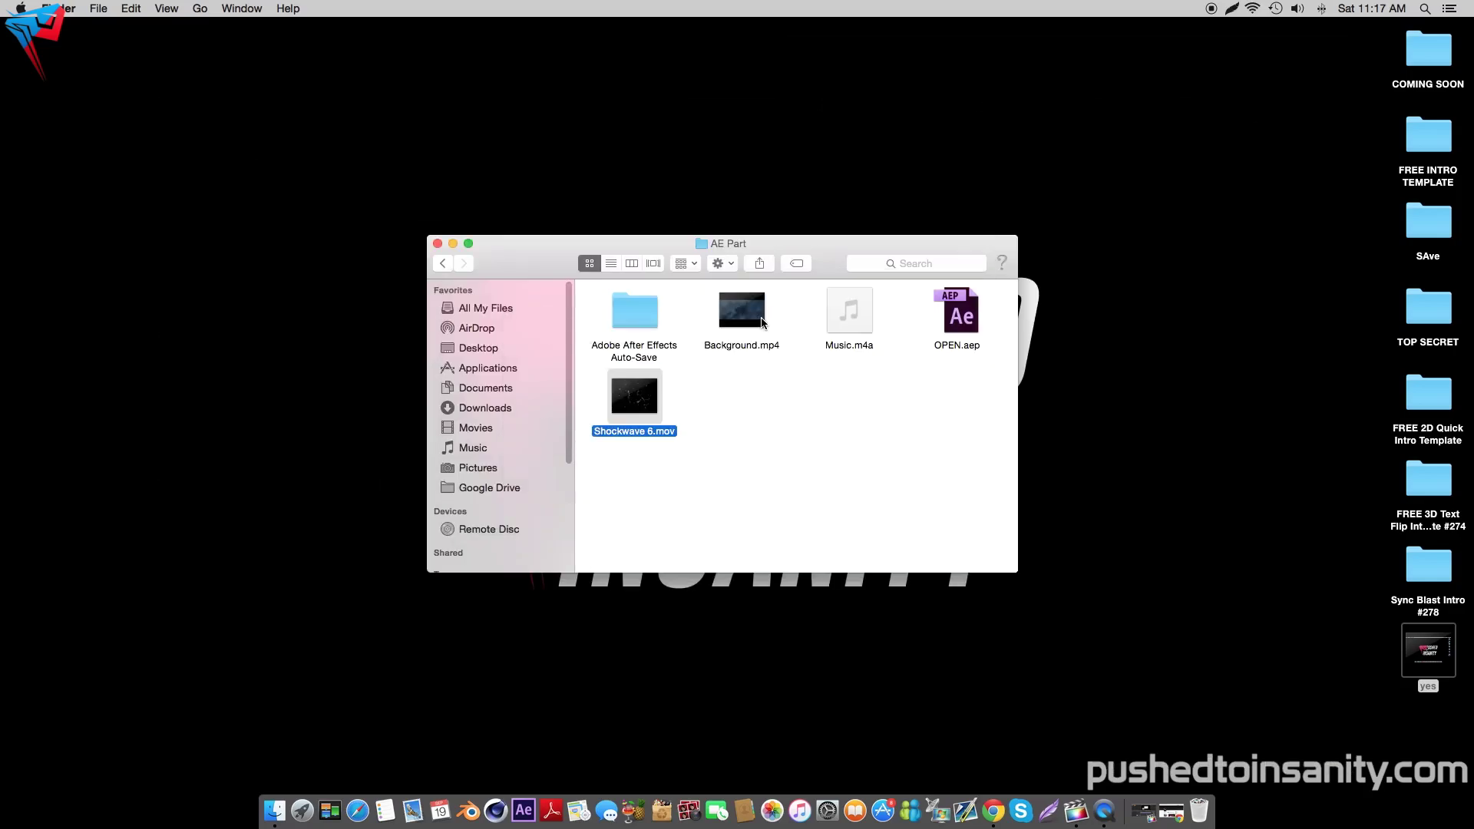
key("Up")
key("Right")
key("Right")
key("space")
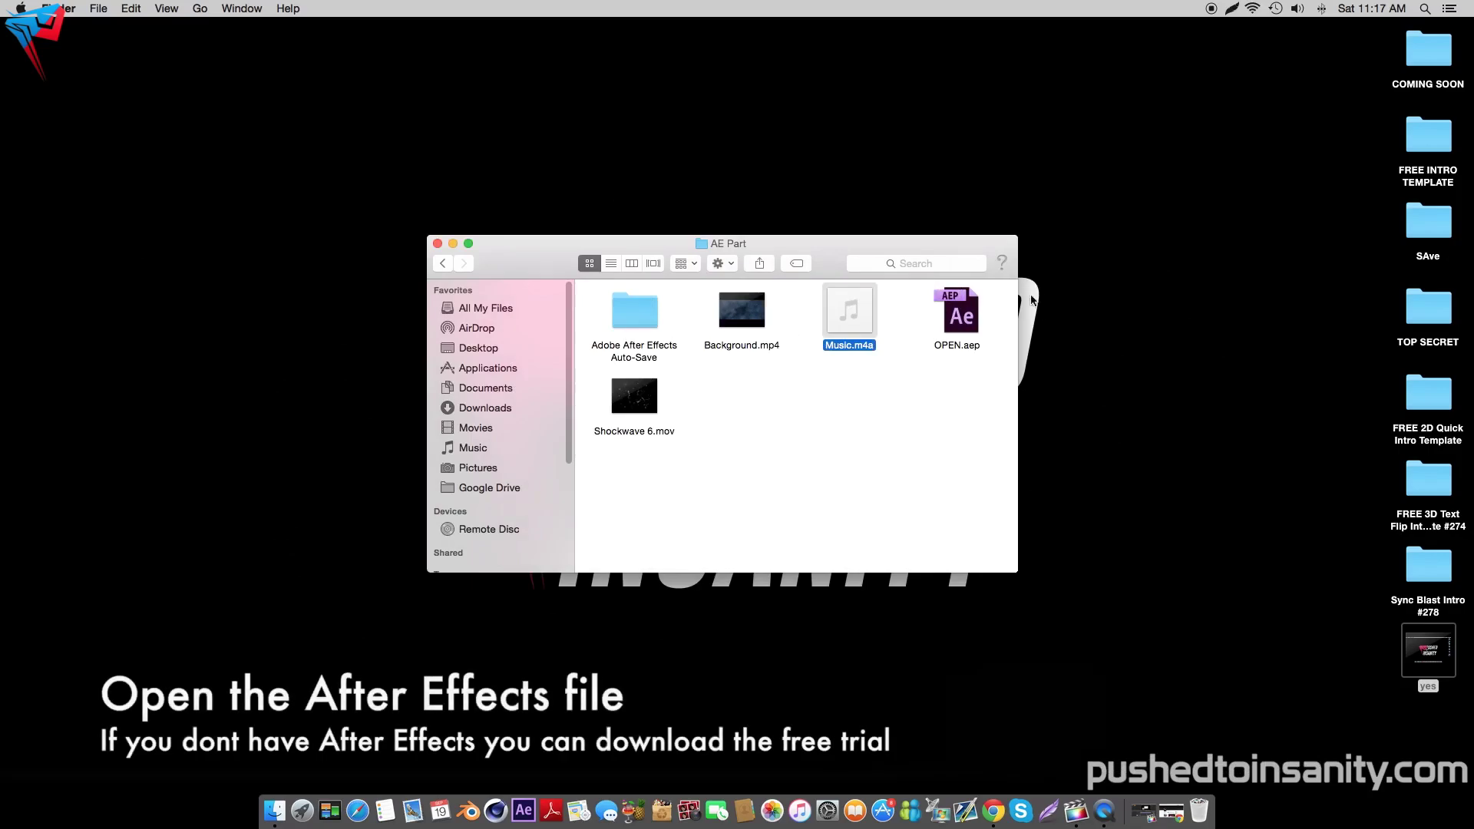
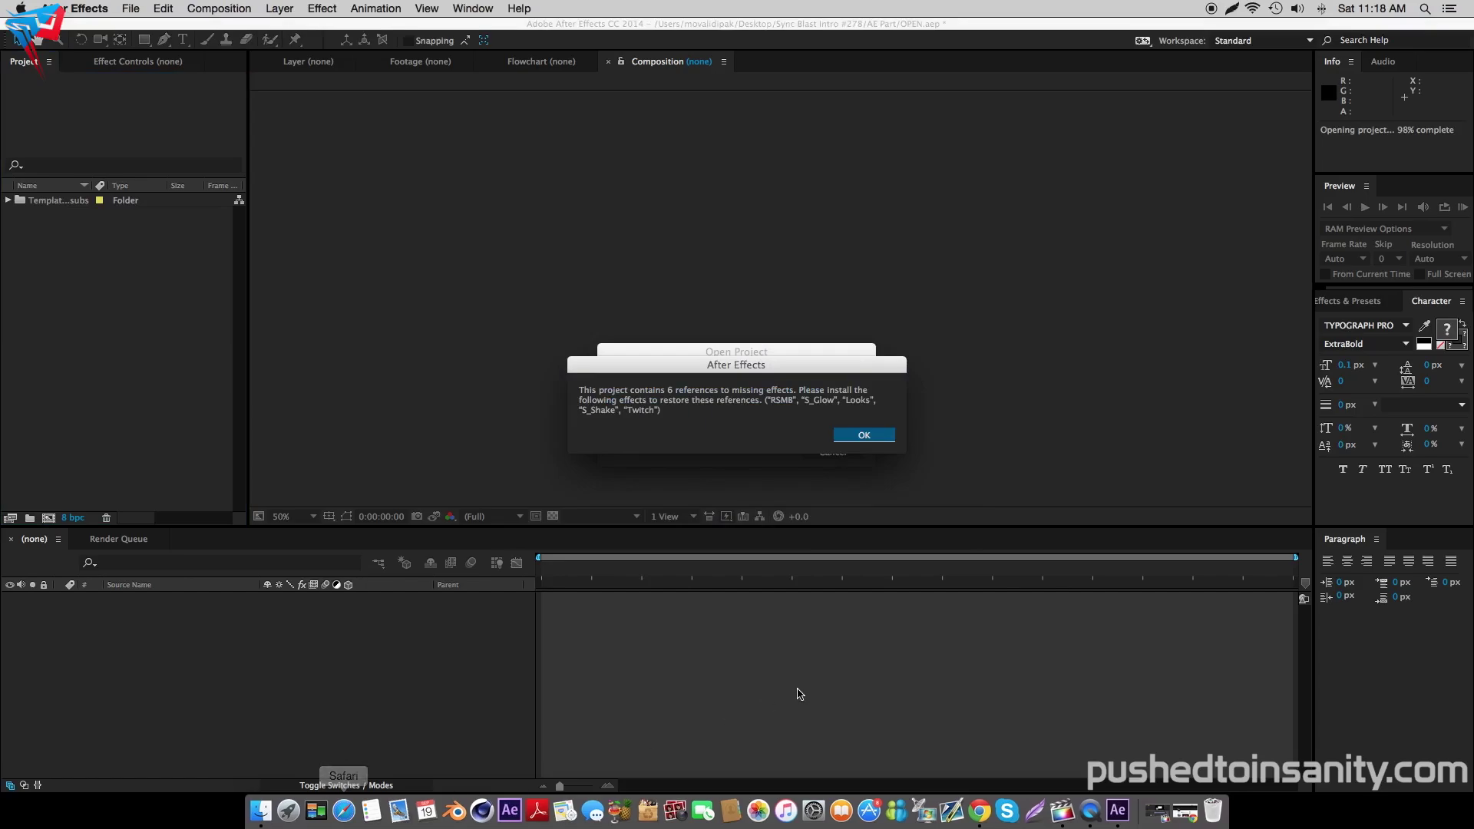
- Finish opening OPEN.aep in After Effects by acknowledging the missing-effects and ray-tracing warnings
left_click(864, 435)
left_click(872, 435)
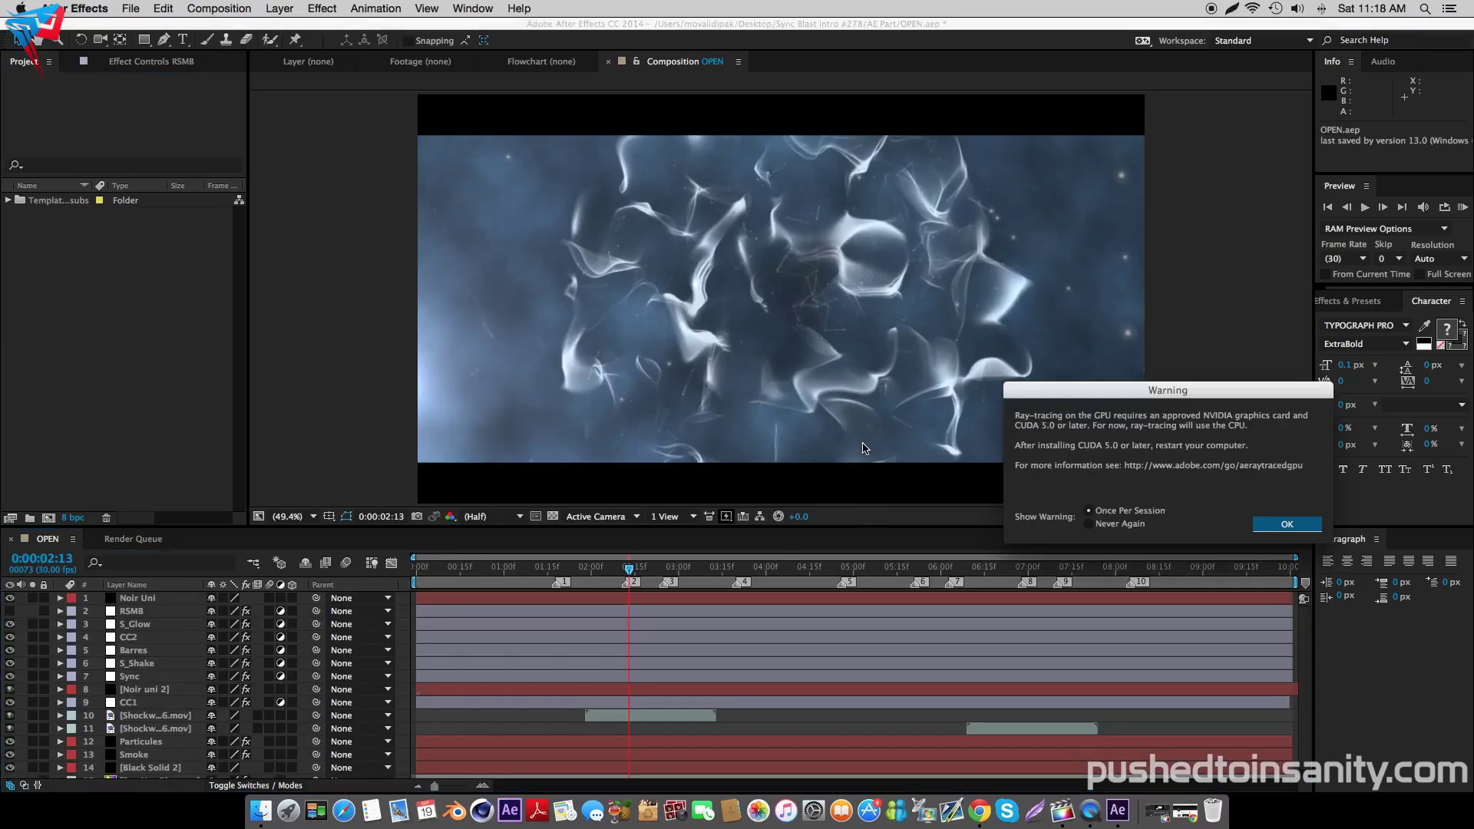
left_click(1285, 525)
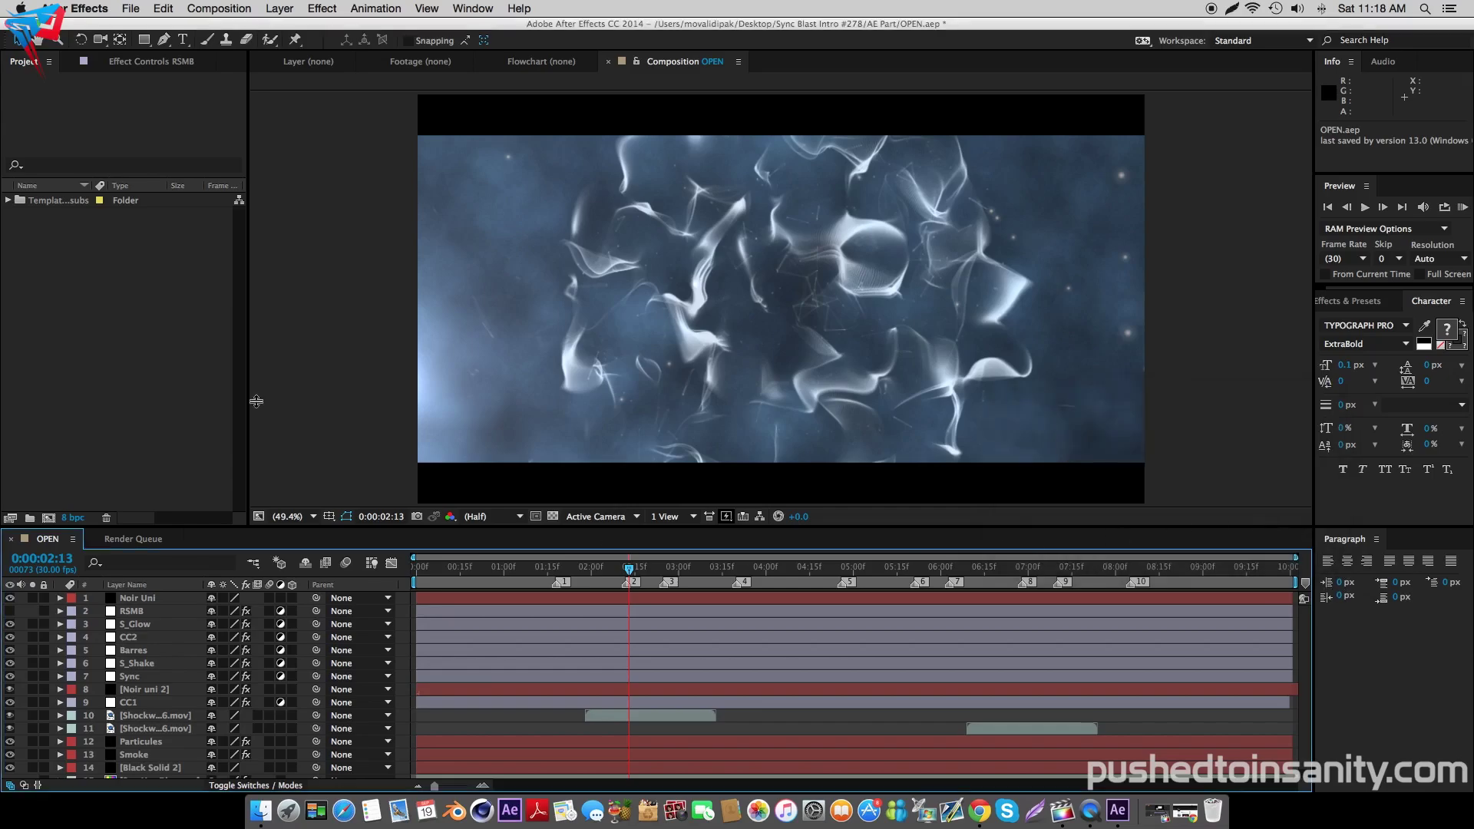
- Replace the missing WAV footage in the Template100subs folder with Music.m4a from the AE Part folder of Sync Blast Intro #278
left_click(9, 200)
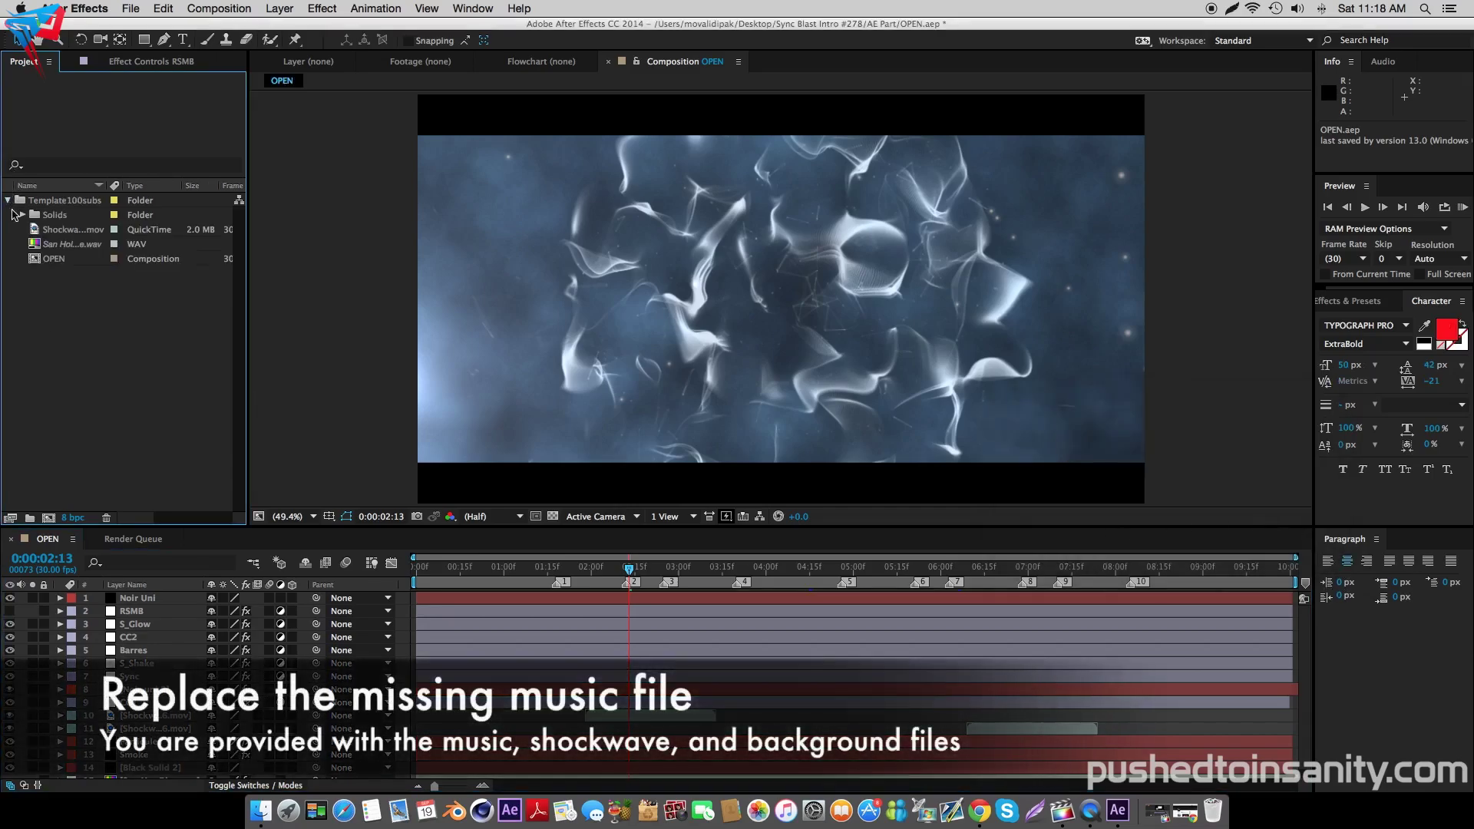
left_click(64, 246)
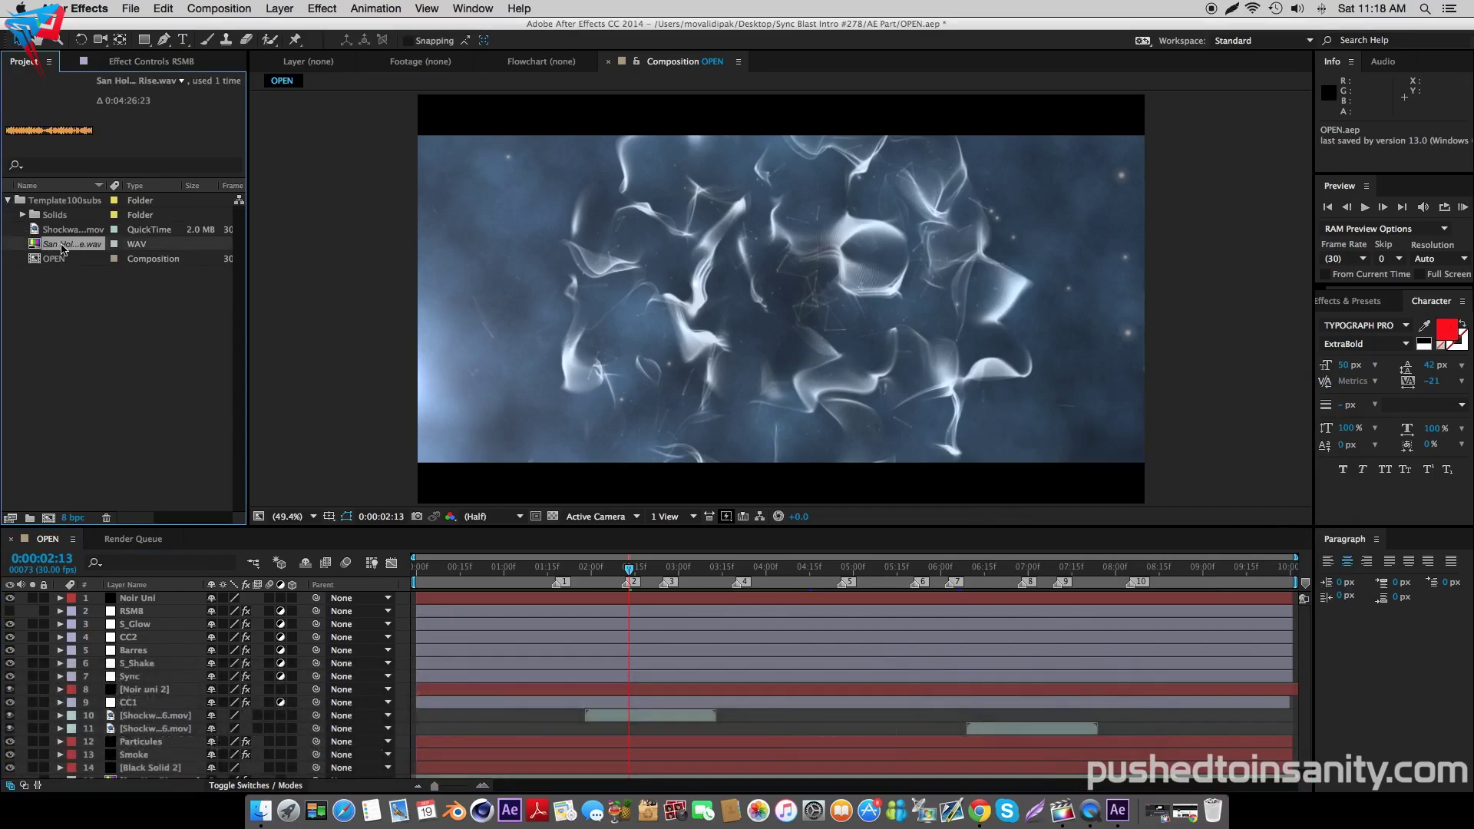
right_click(63, 248)
mouse_move(175, 359)
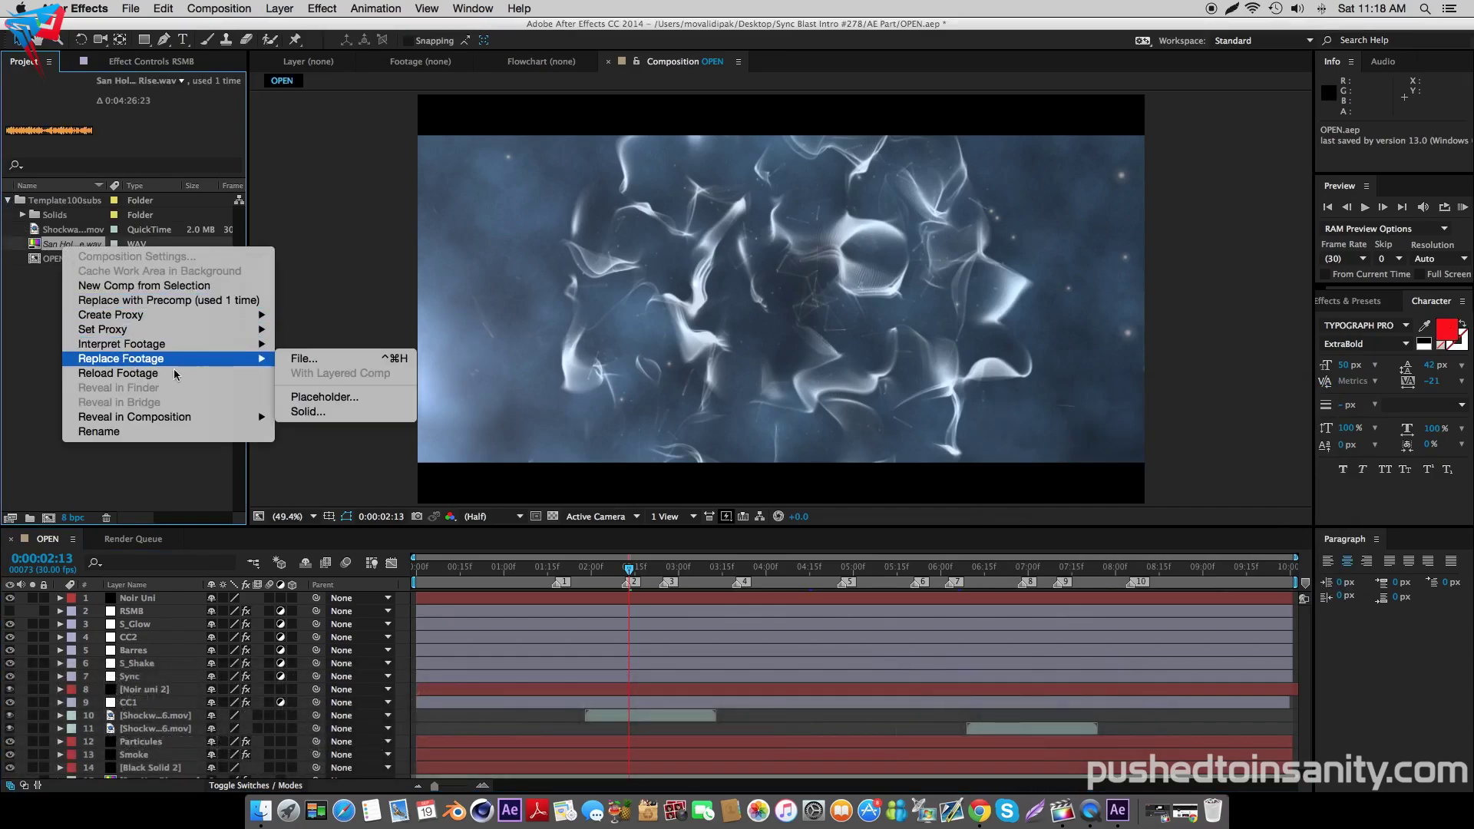
left_click(321, 362)
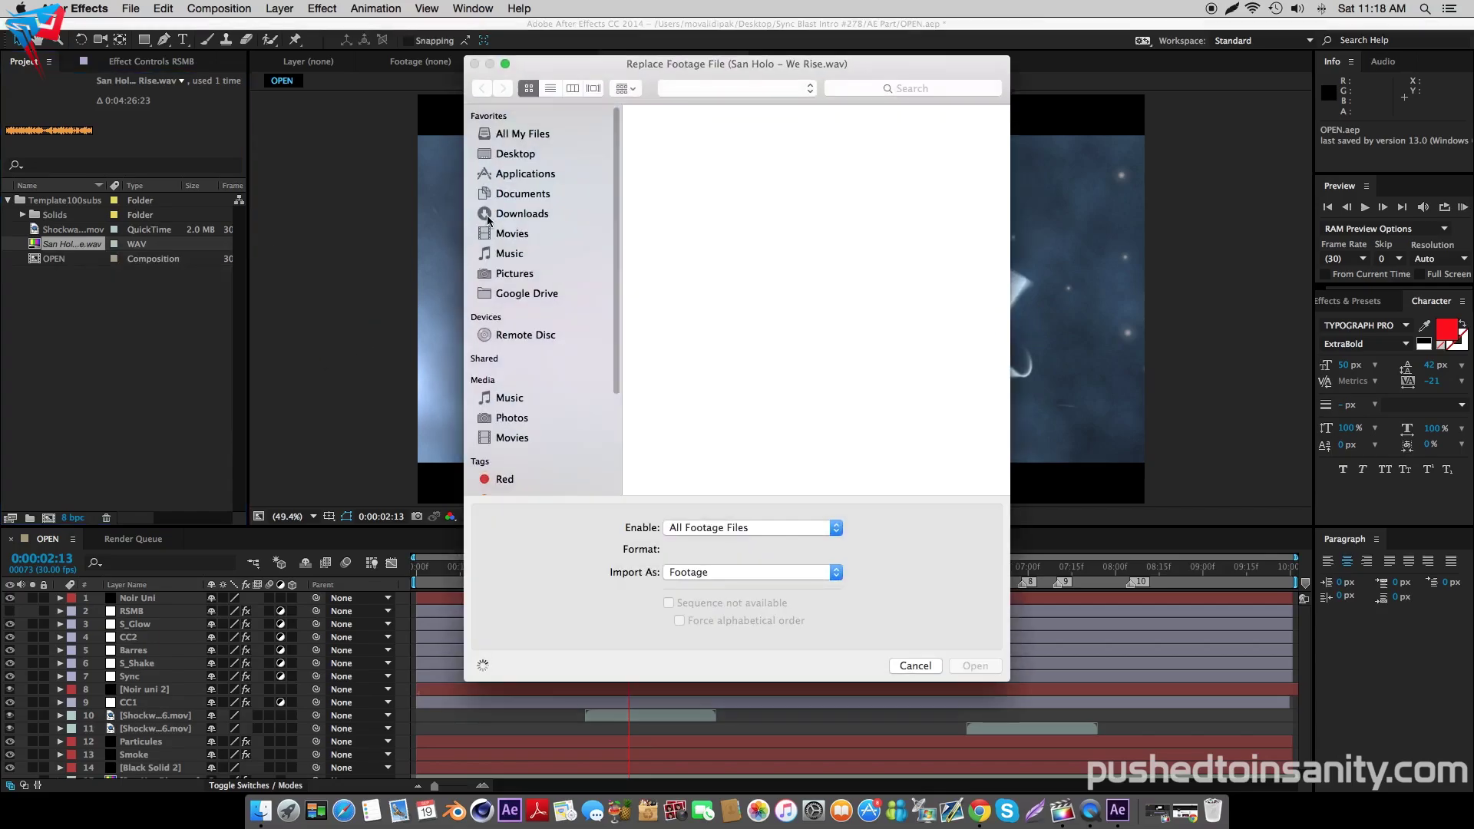
left_click(527, 158)
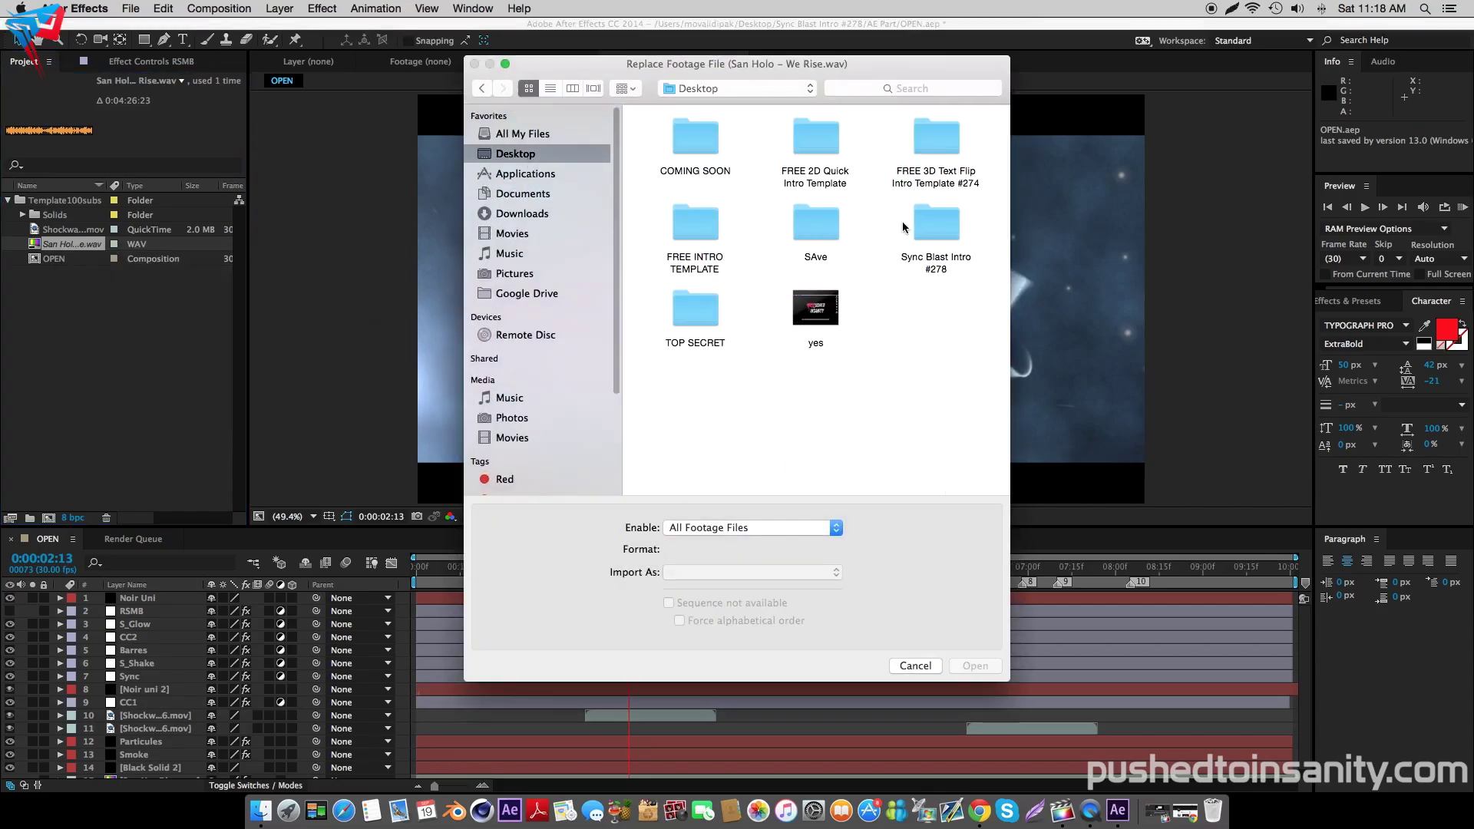
double_click(928, 230)
double_click(693, 142)
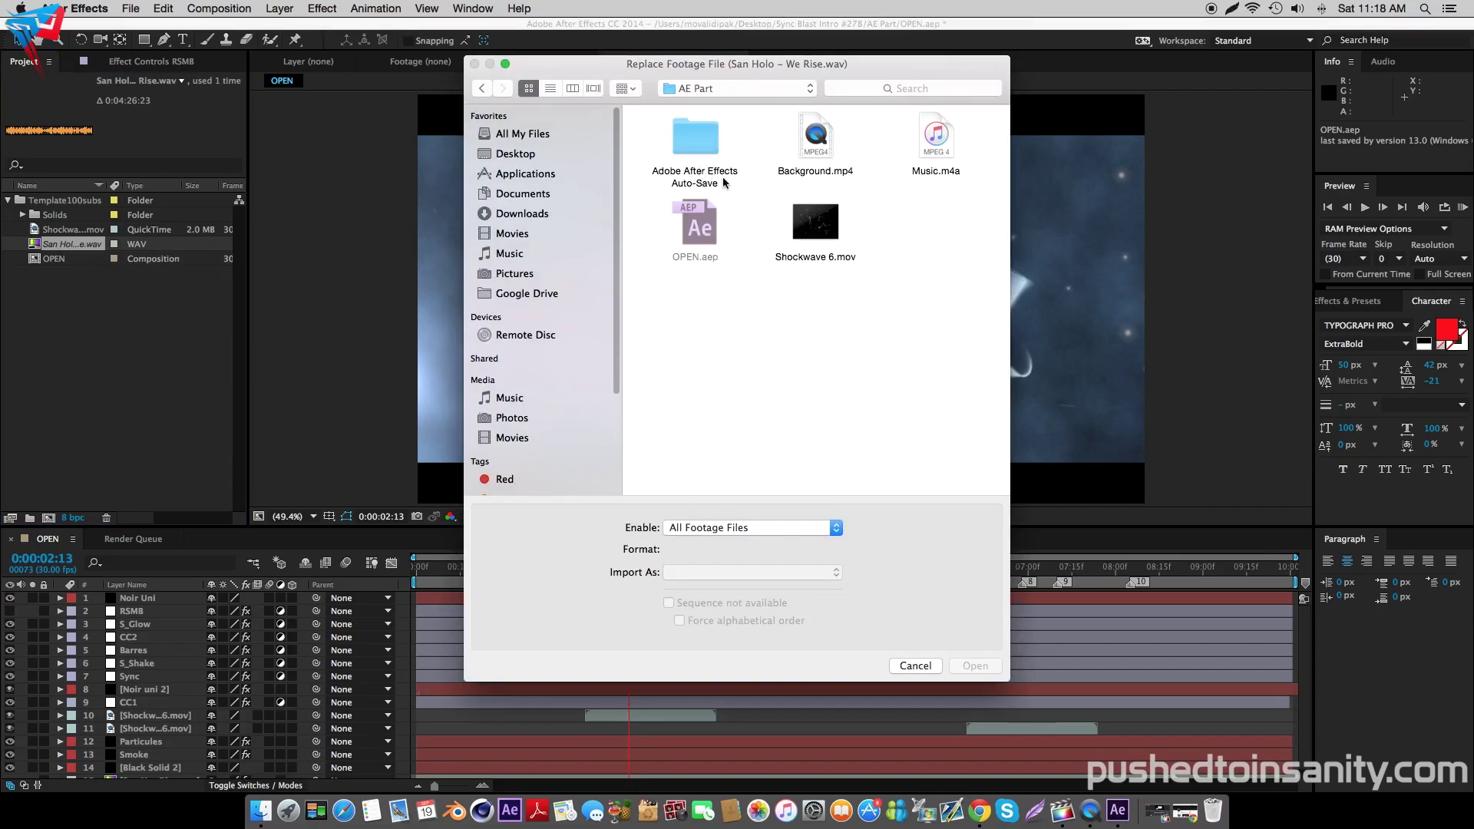
double_click(932, 154)
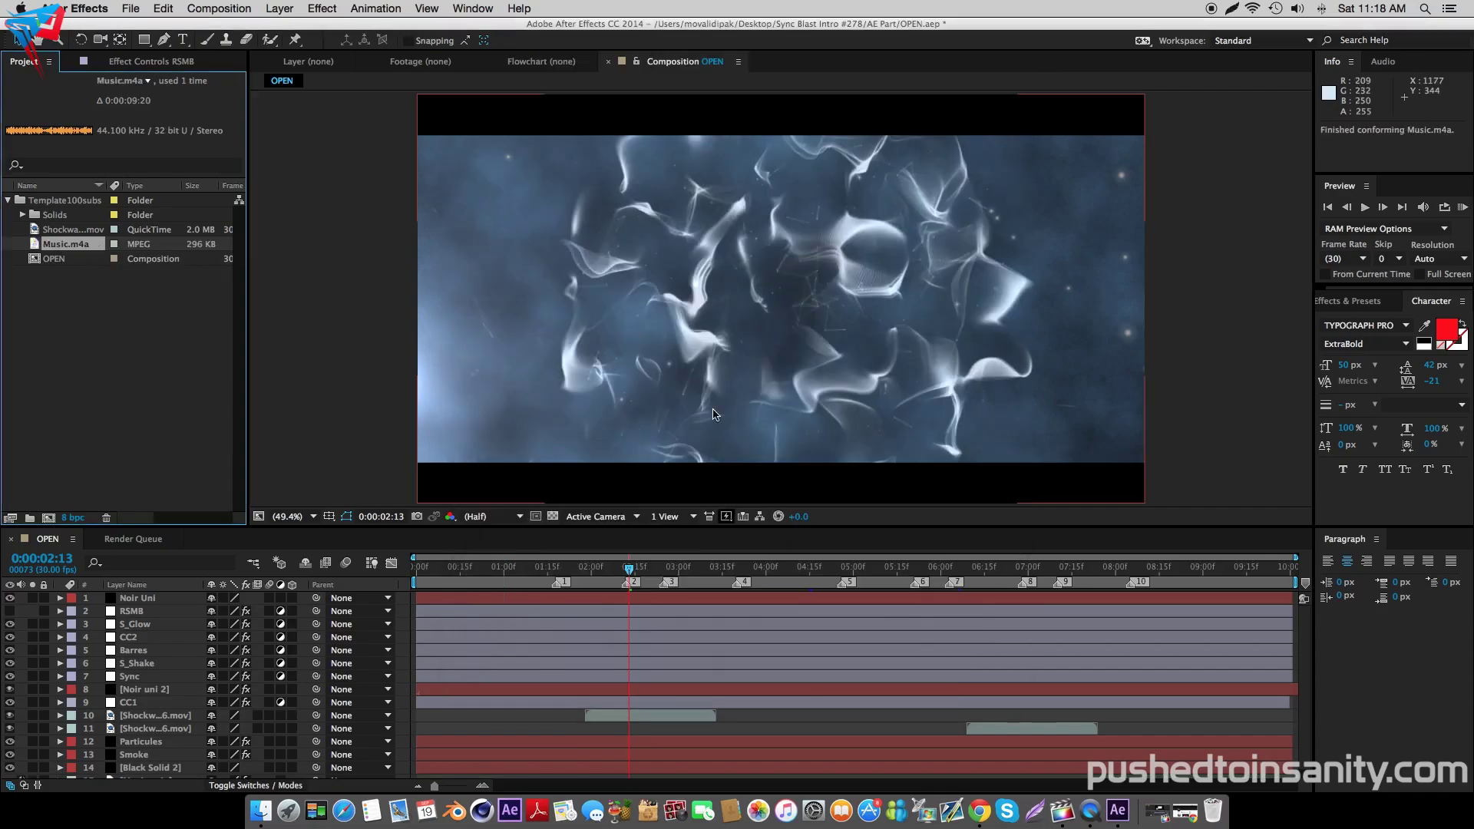
- Import the Cinema 4D render from C4D Part's Render here folder as a PNG sequence starting at PNG0000.png
double_click(164, 349)
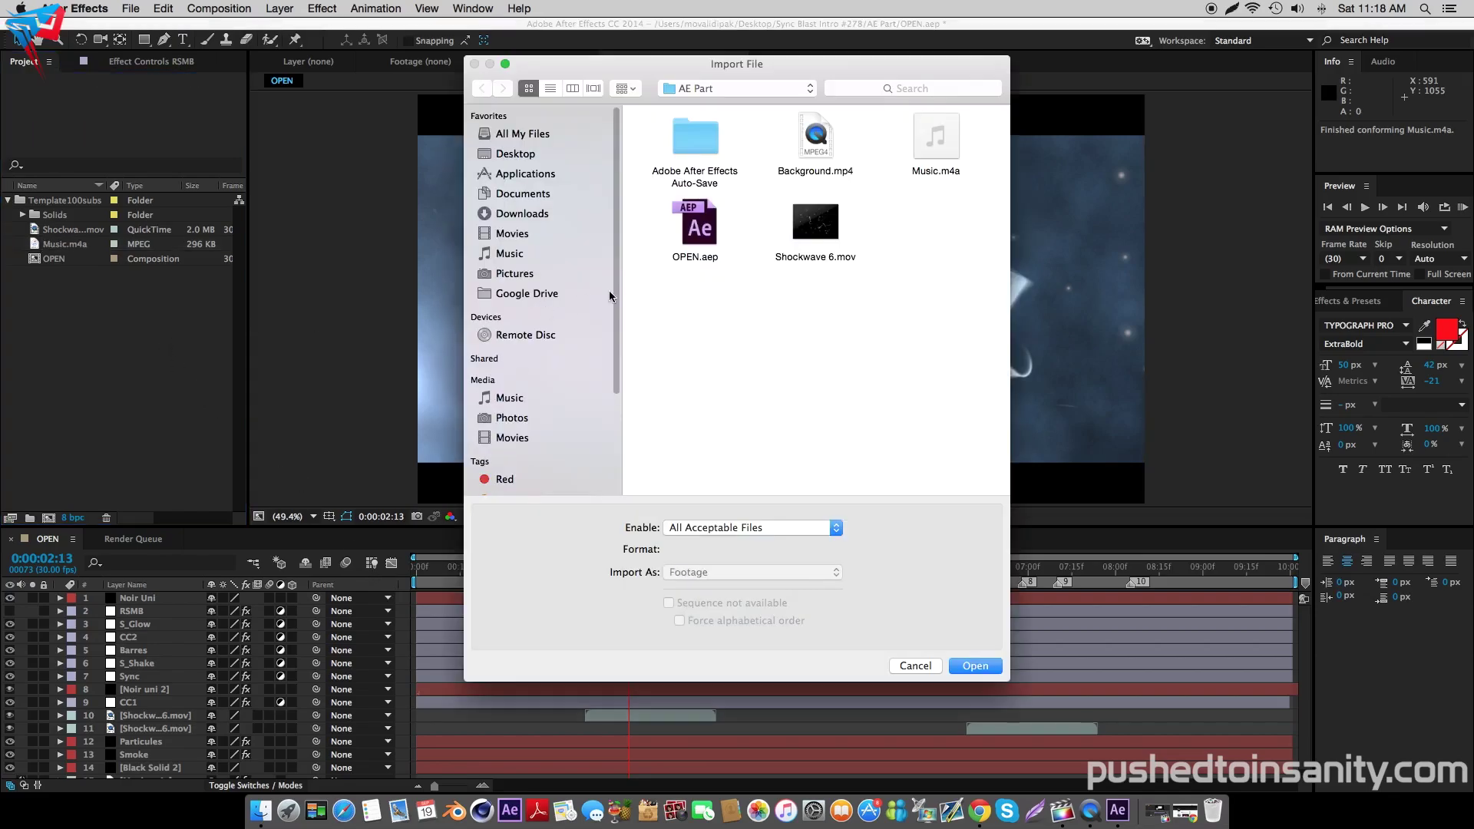
left_click(524, 157)
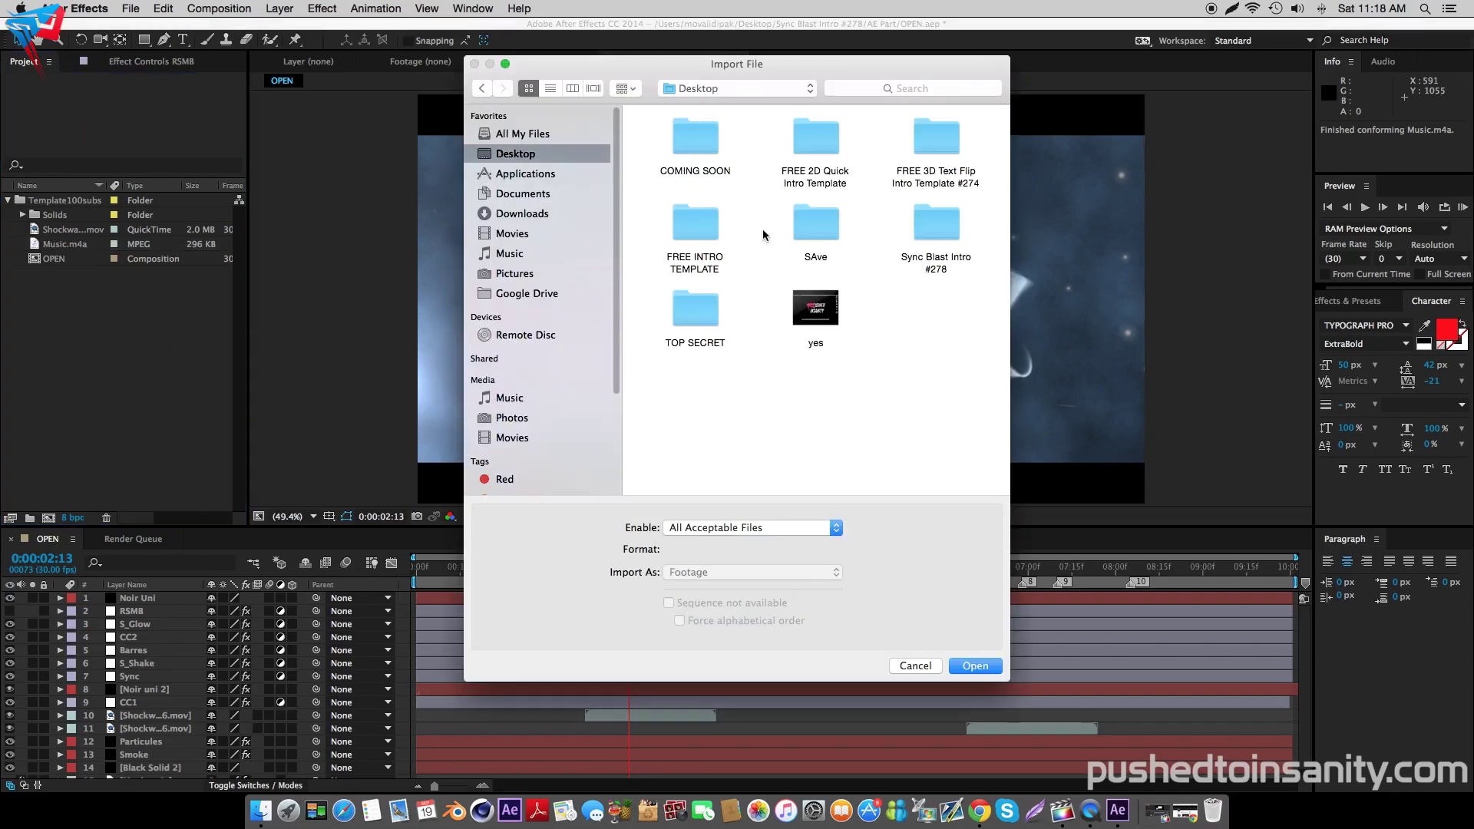
double_click(954, 230)
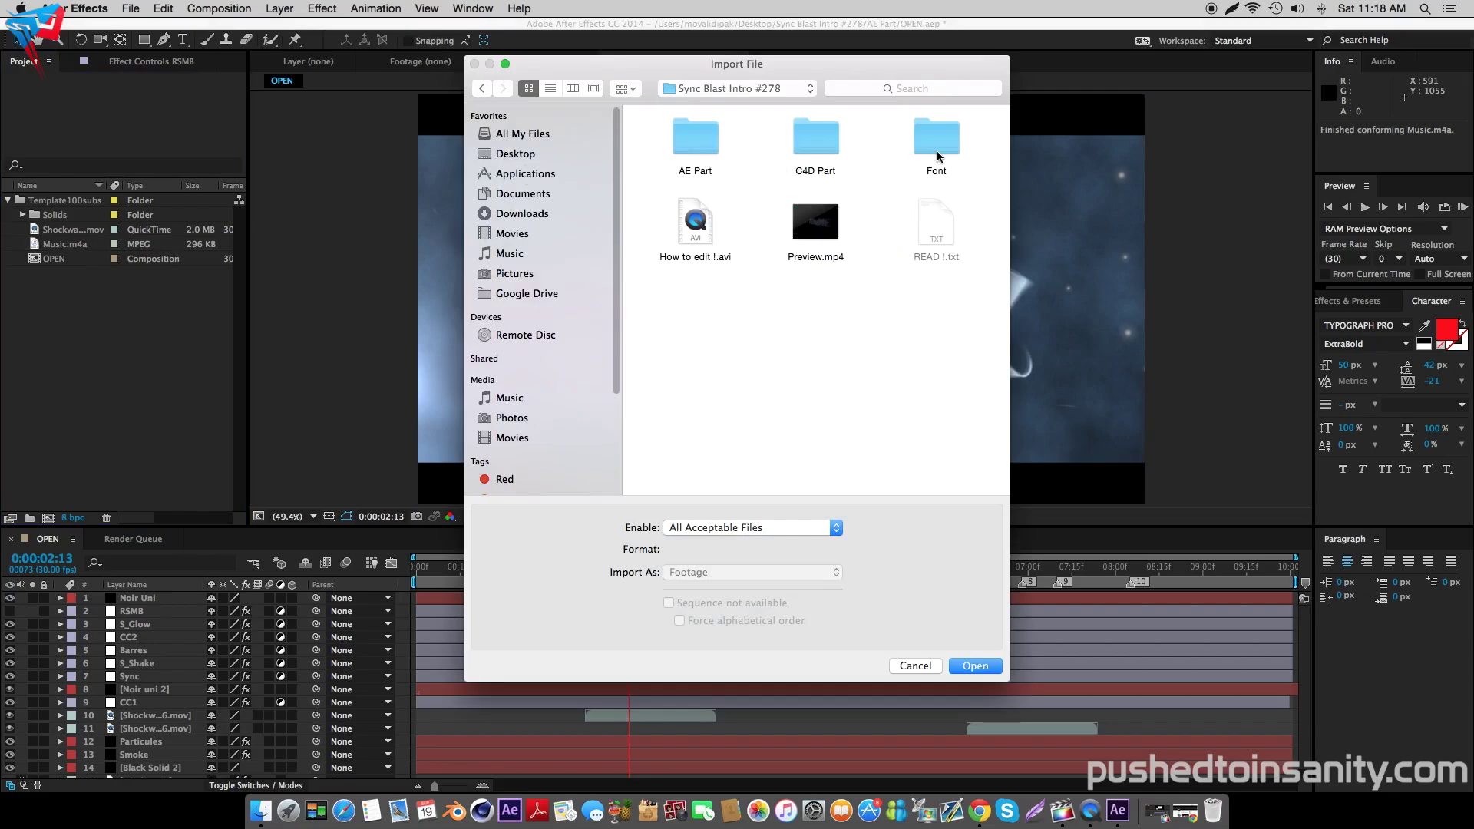
double_click(801, 145)
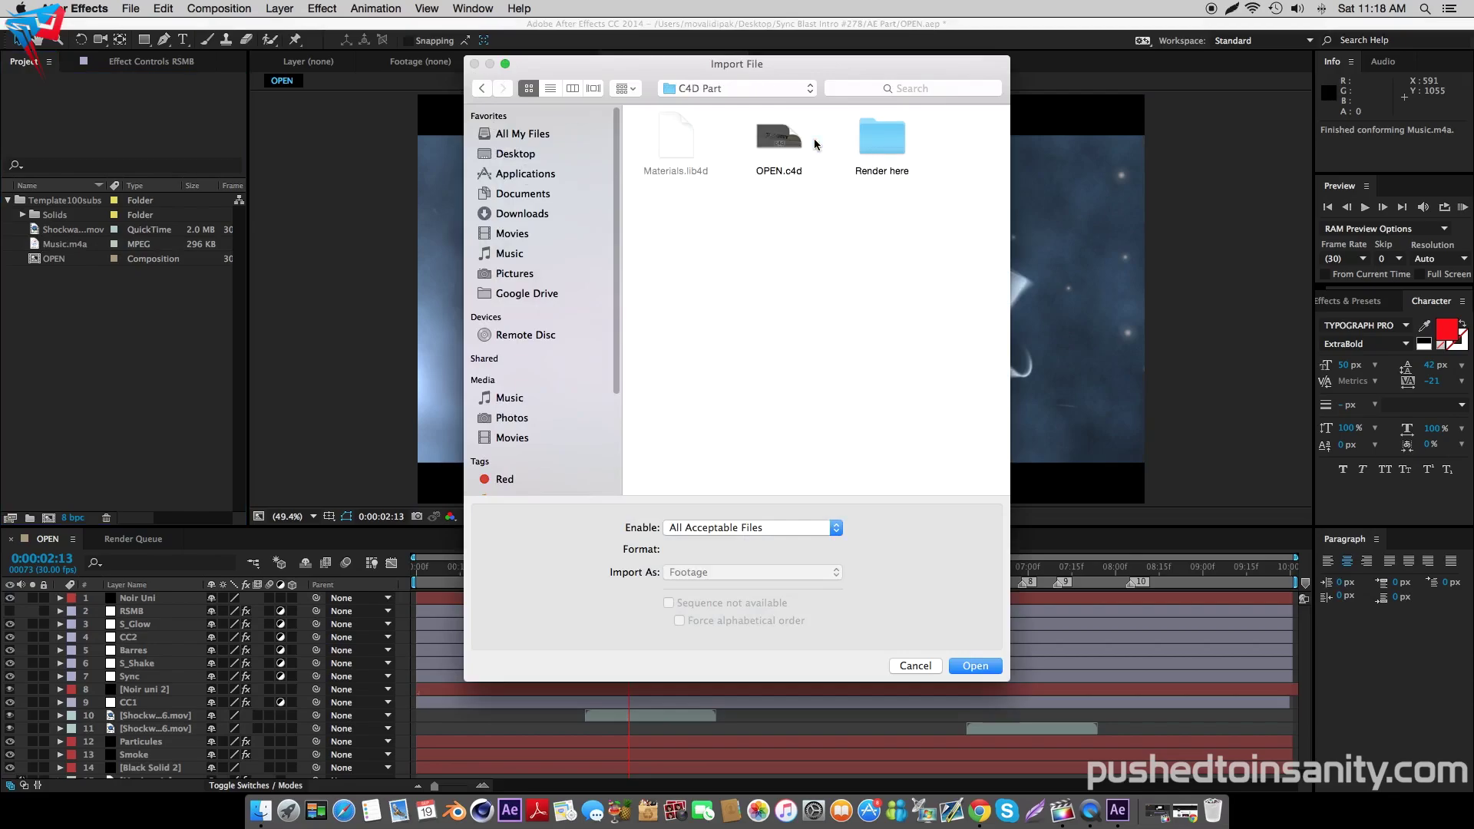
double_click(890, 144)
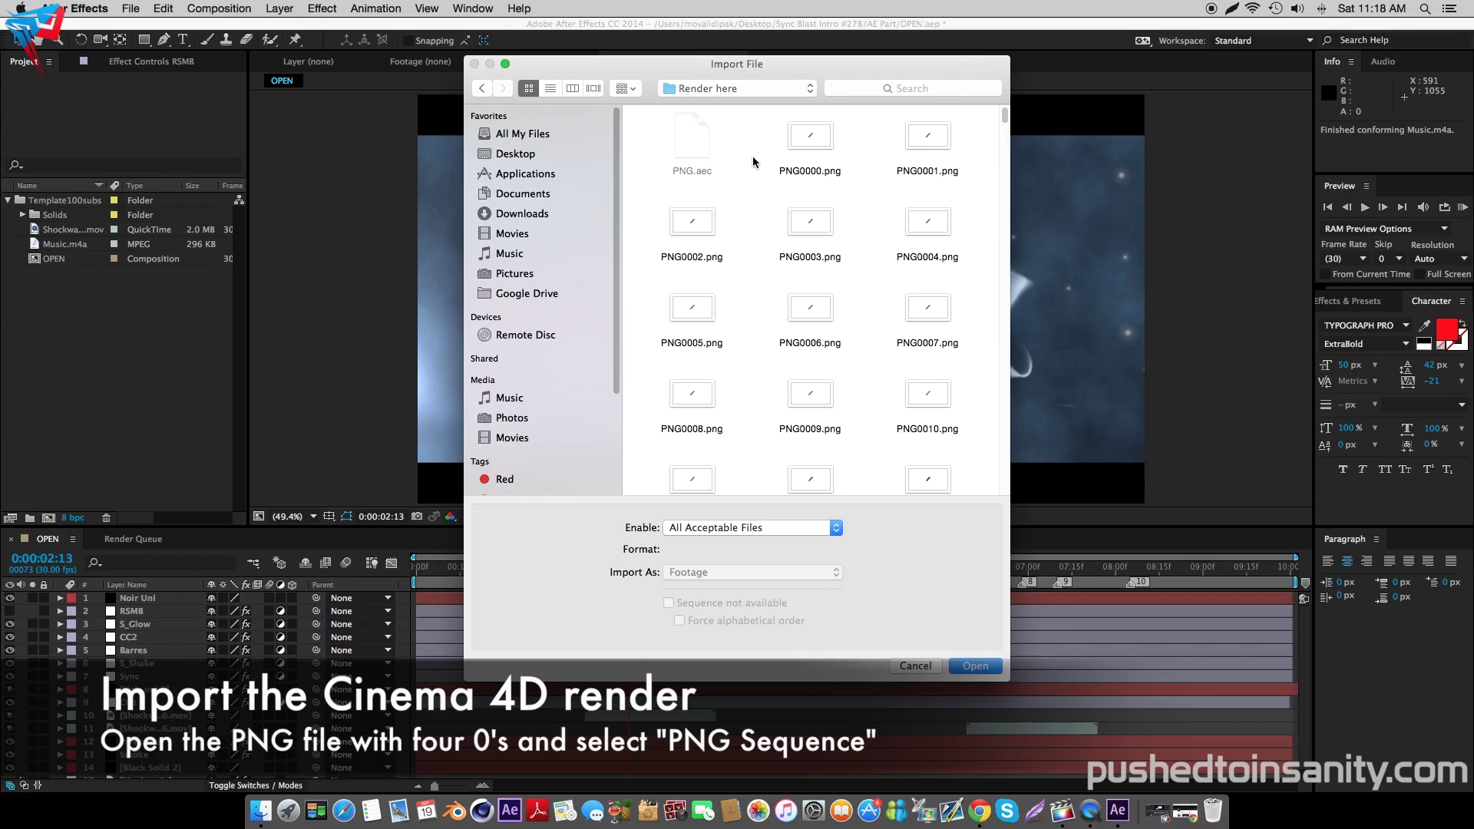
left_click(799, 148)
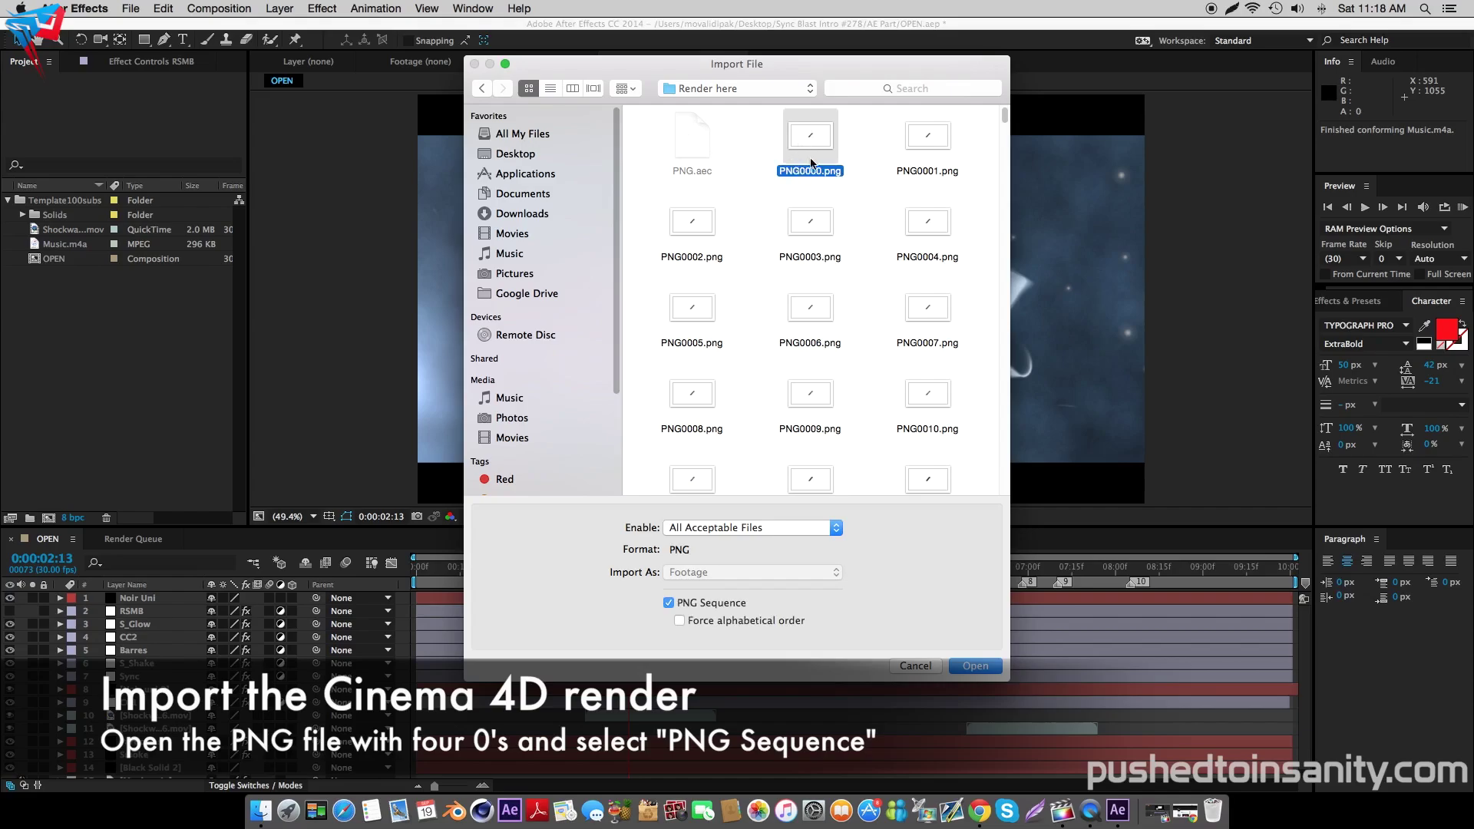
scroll(819, 273, "down", 20)
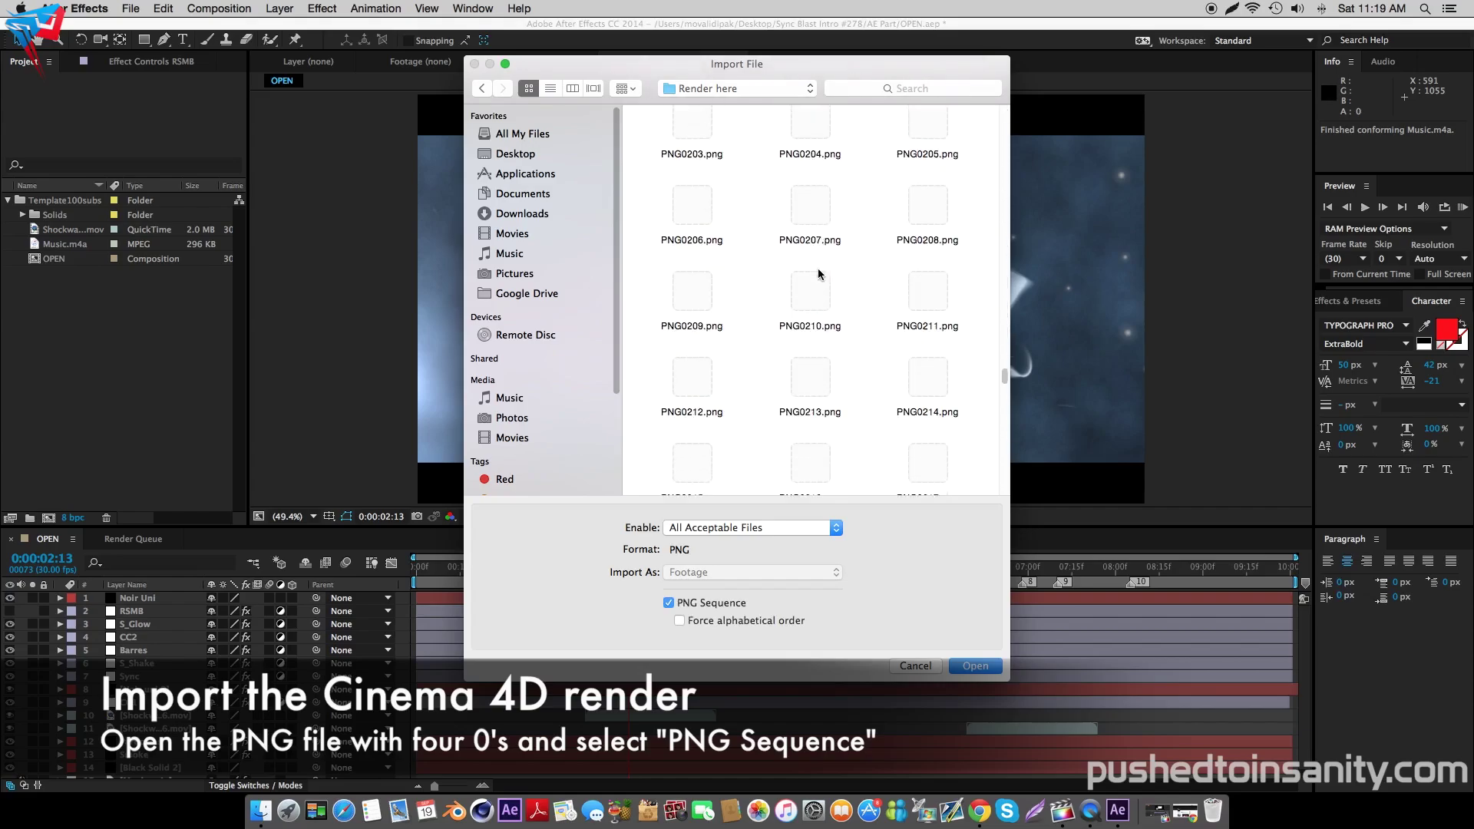
scroll(819, 273, "down", 15)
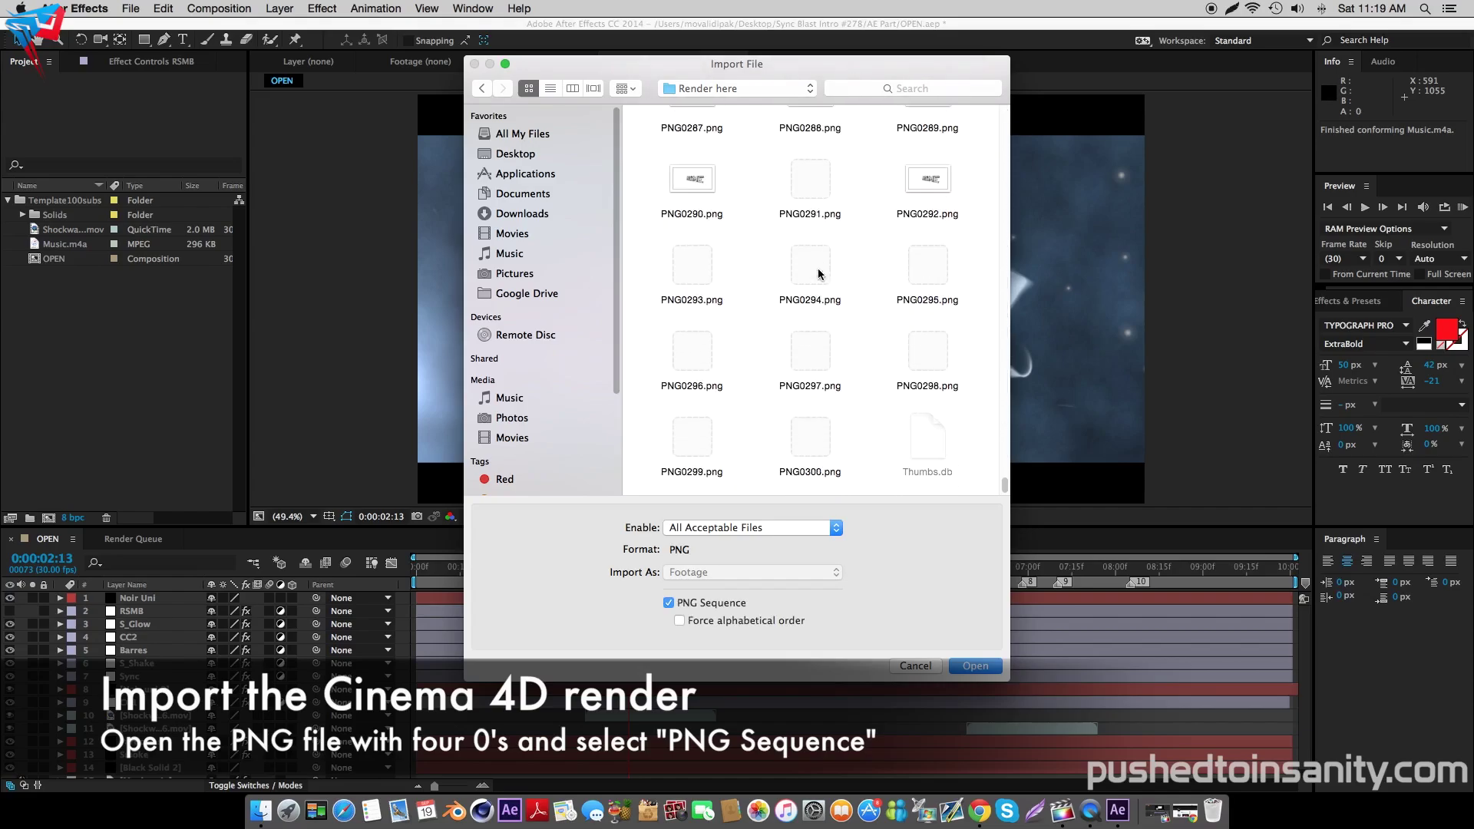
scroll(819, 272, "up", 20)
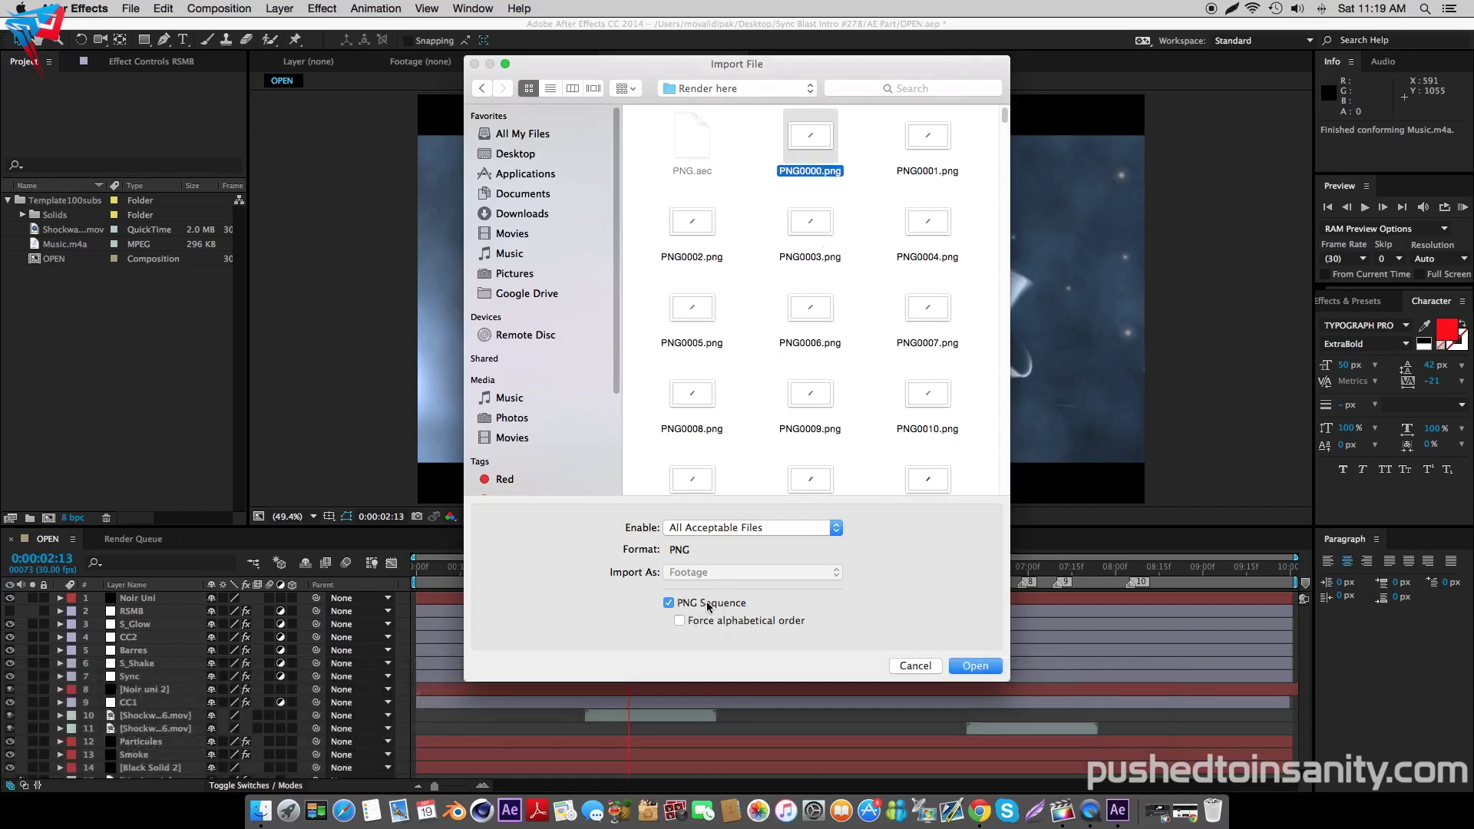
key("space")
key("space")
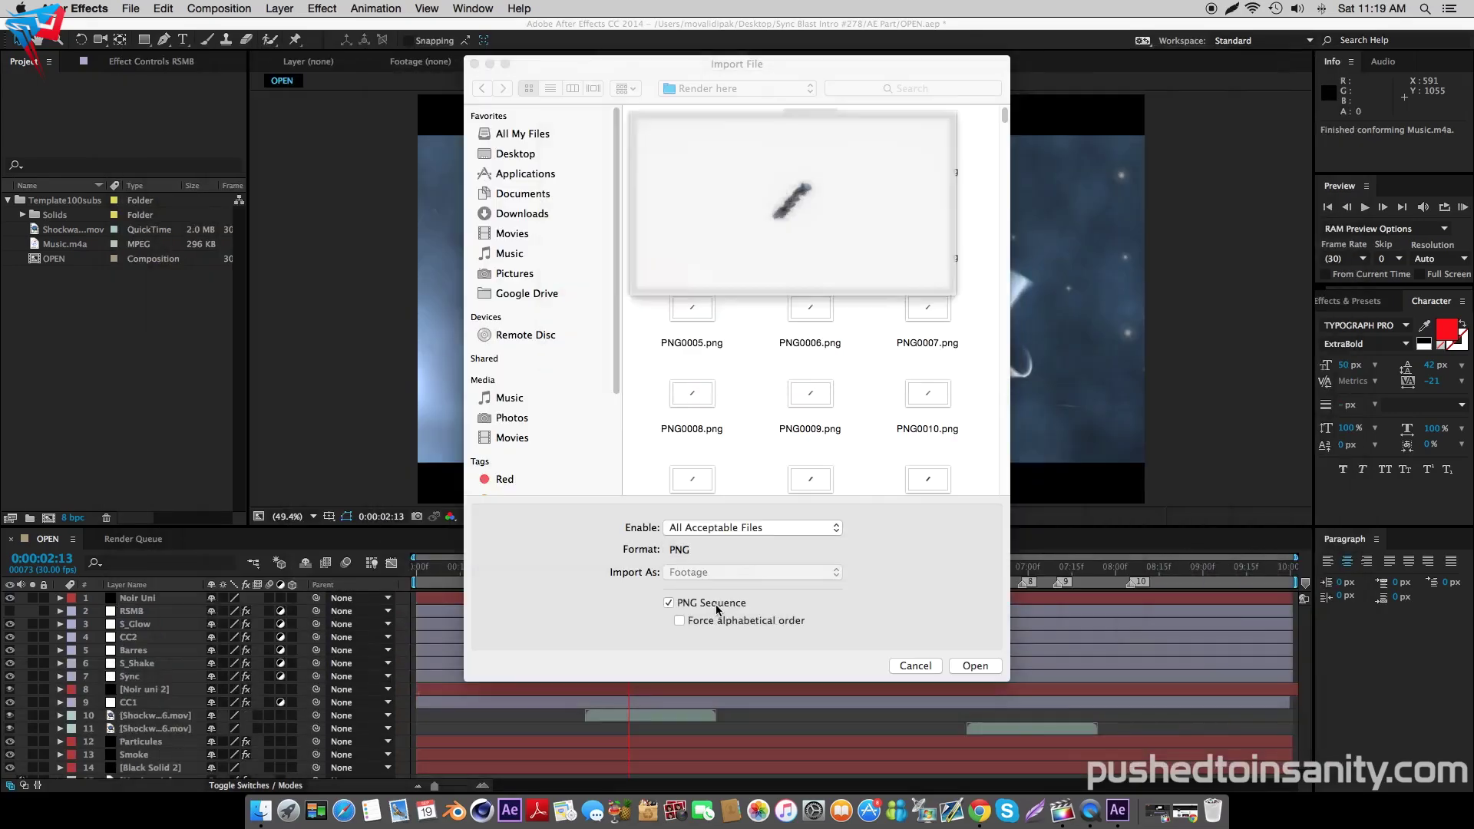
left_click(972, 665)
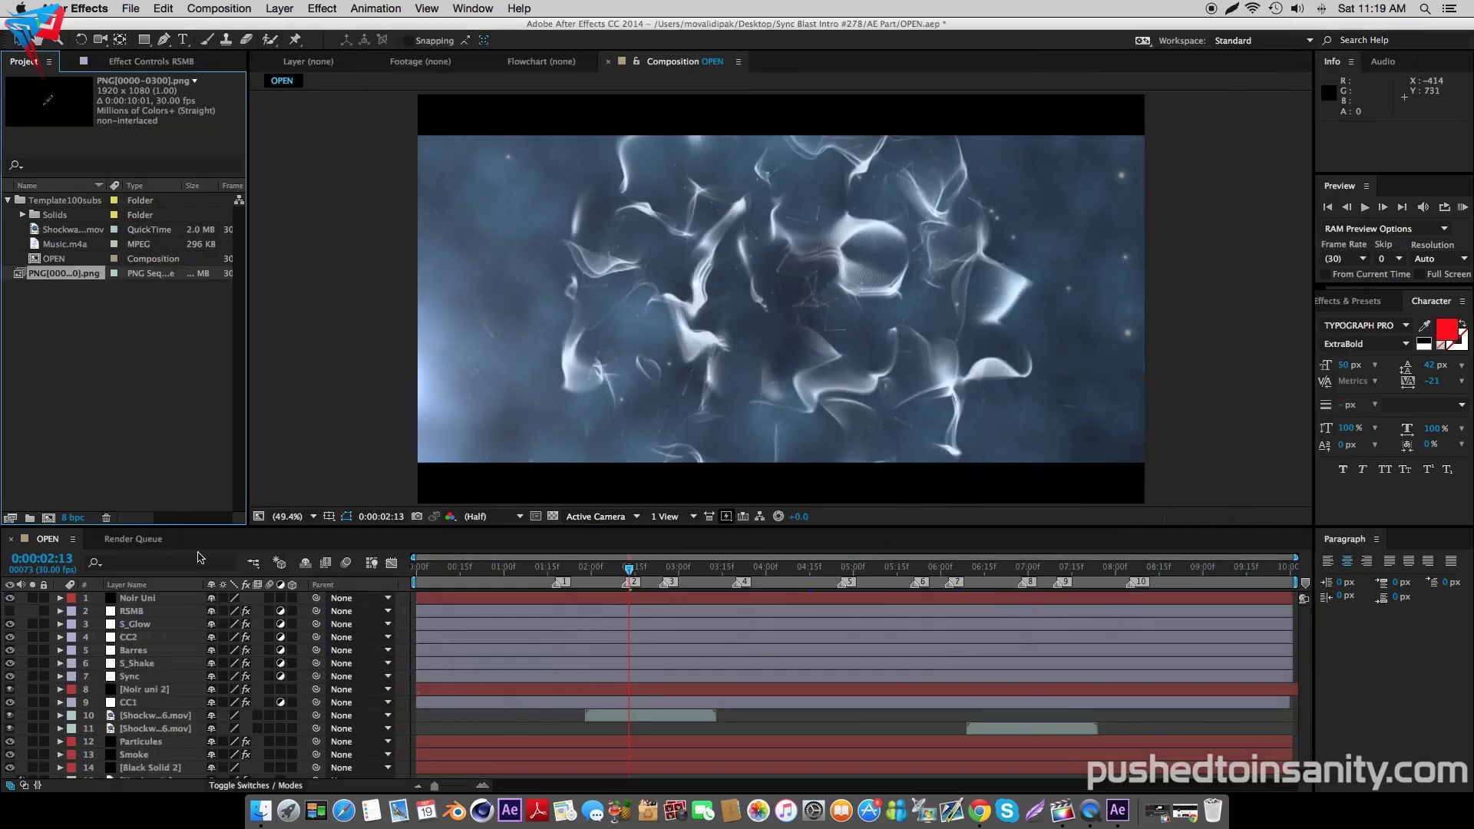
- Add the PNG sequence to the OPEN composition between the lower Shockwave layer and Particules, and check the frame at 0:00:01:27
scroll(230, 664, "down", 1)
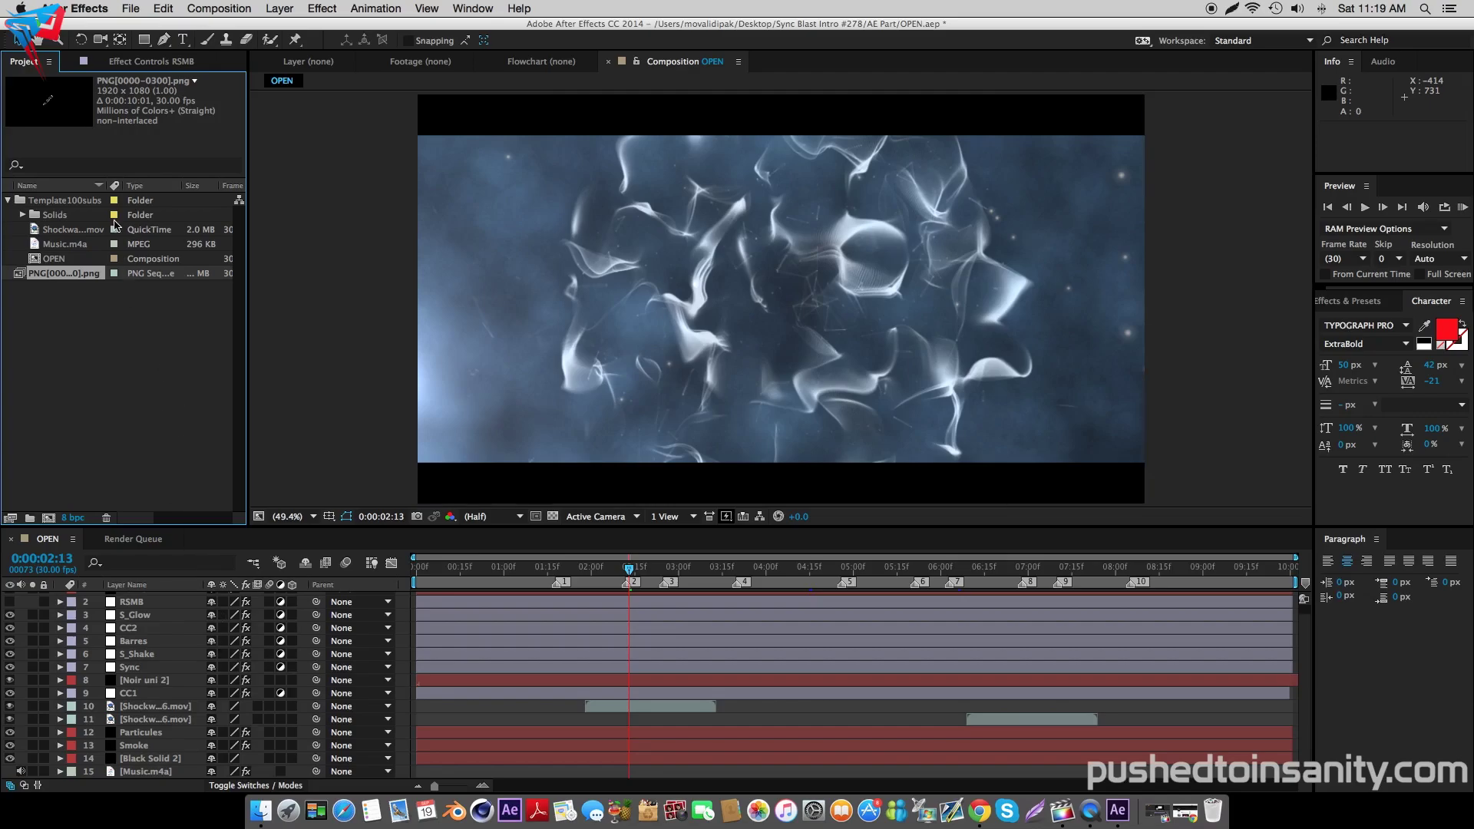
left_click_drag(70, 281, 179, 693)
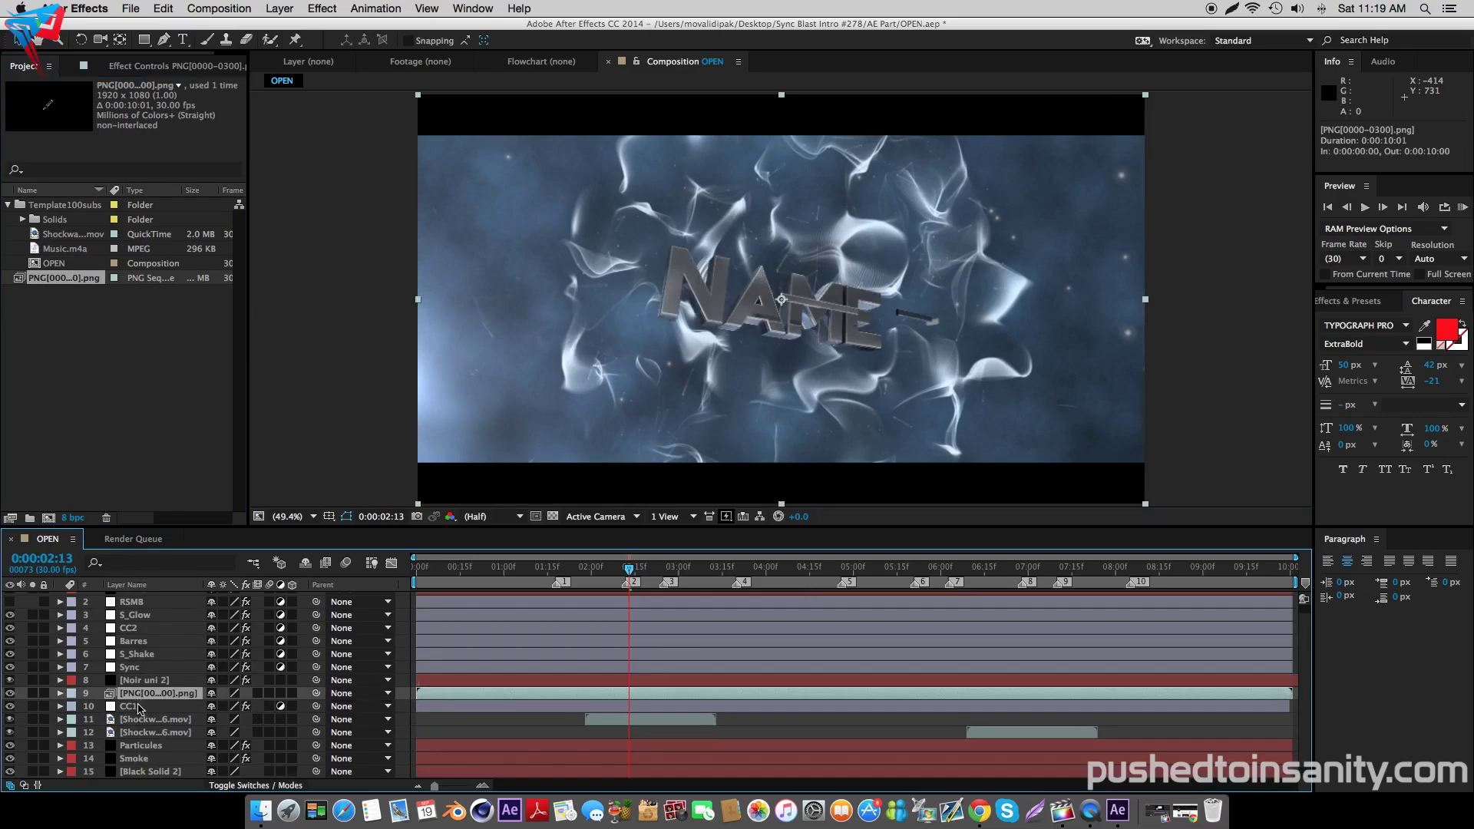
key("super+bracketleft")
left_click_drag(139, 714, 141, 738)
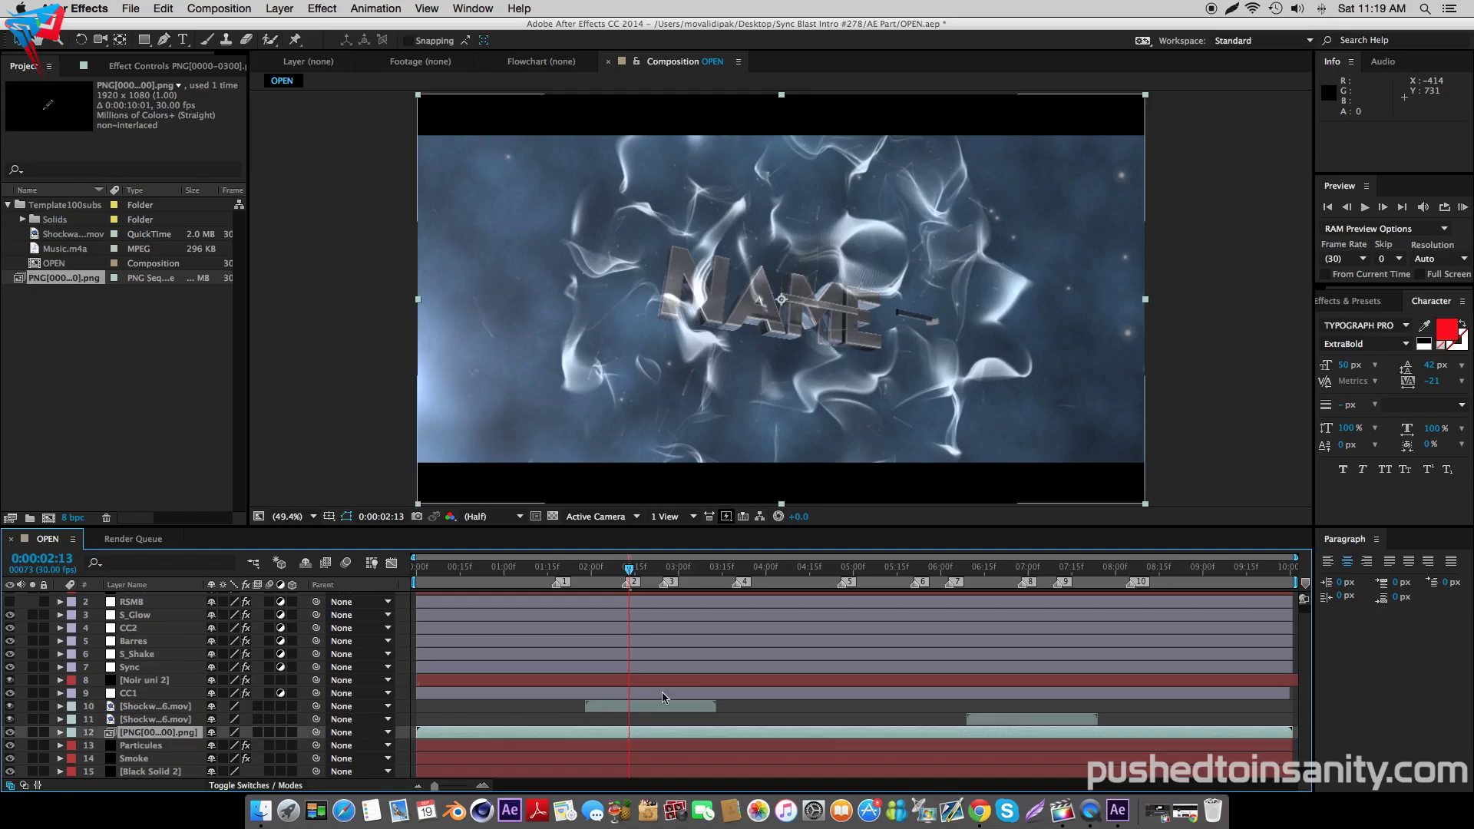
left_click_drag(626, 572, 613, 574)
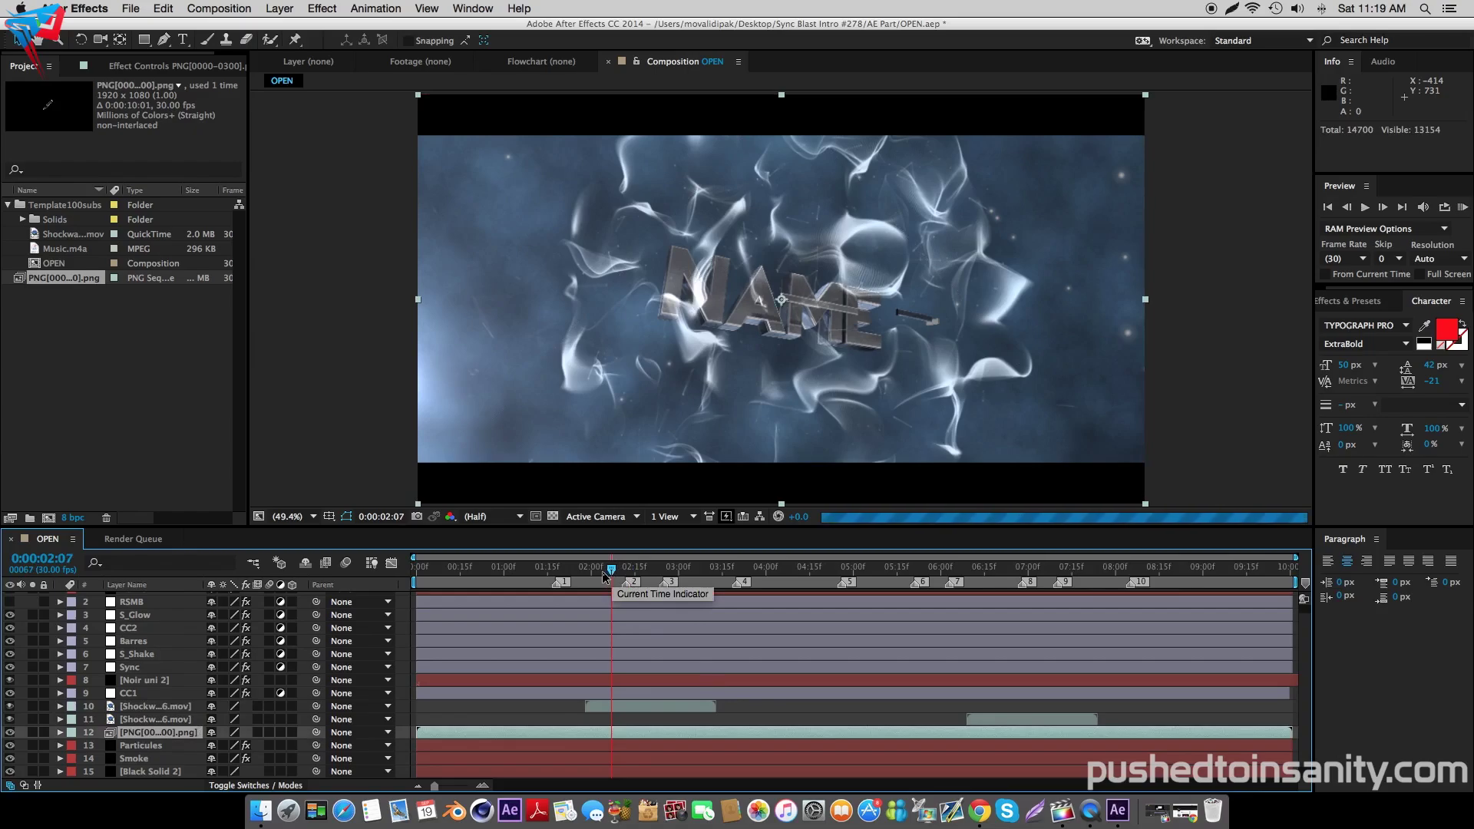
left_click(584, 574)
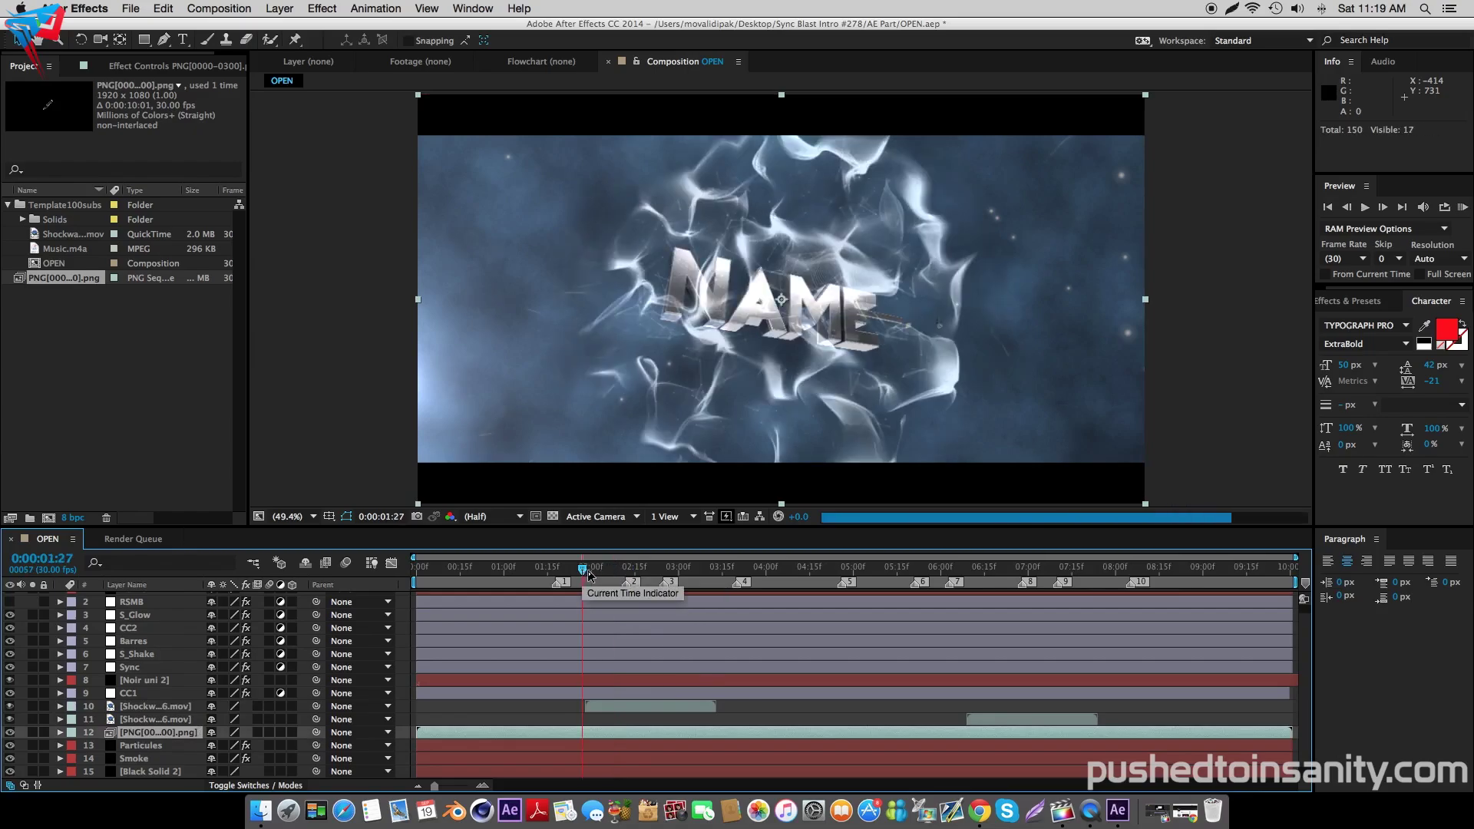
- Preview the OPEN composition at several frames between 0:00:02:22 and 0:00:04:19, ending at 0:00:02:22
left_click(684, 574)
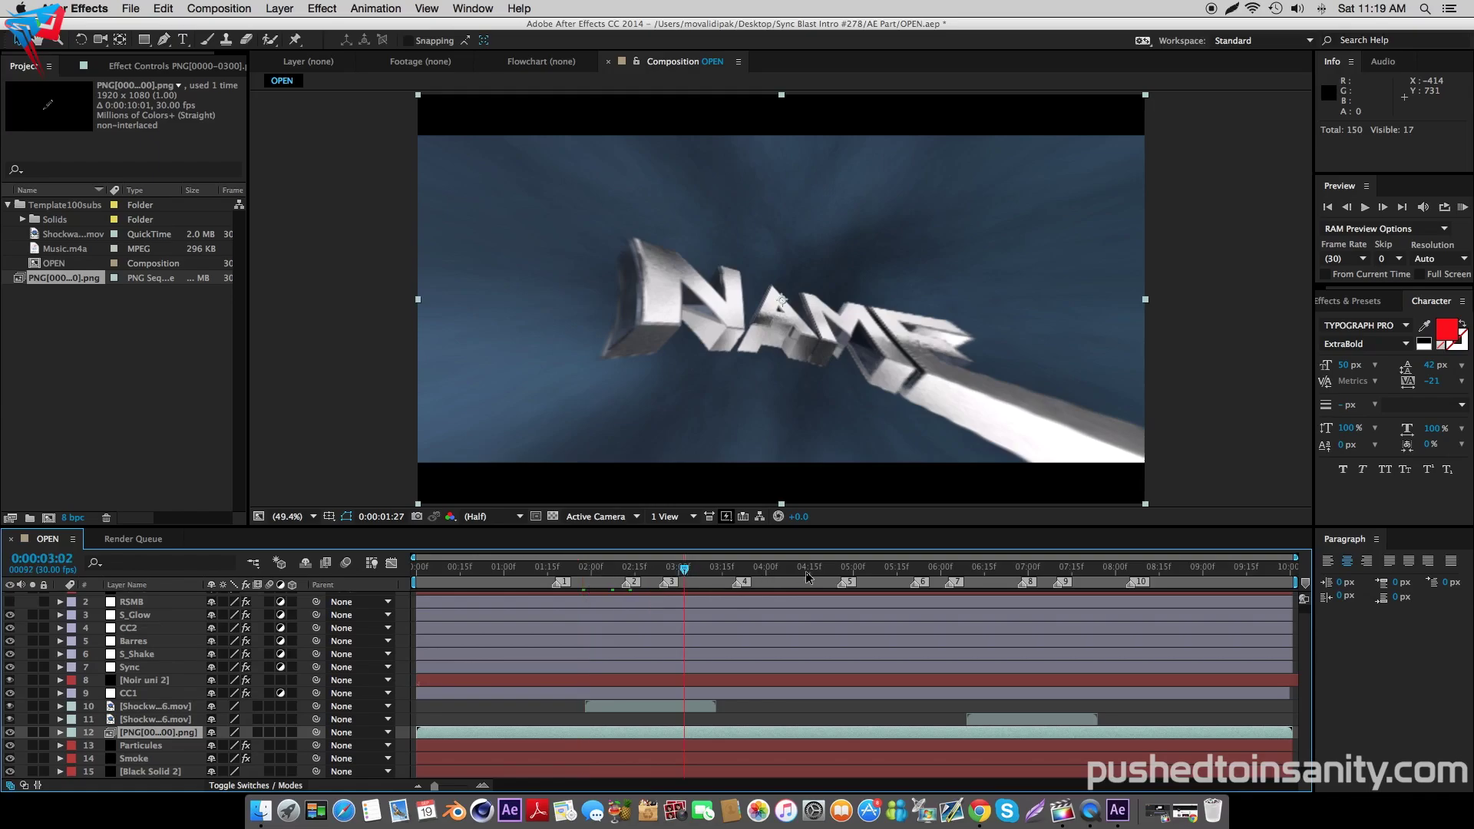
left_click(820, 574)
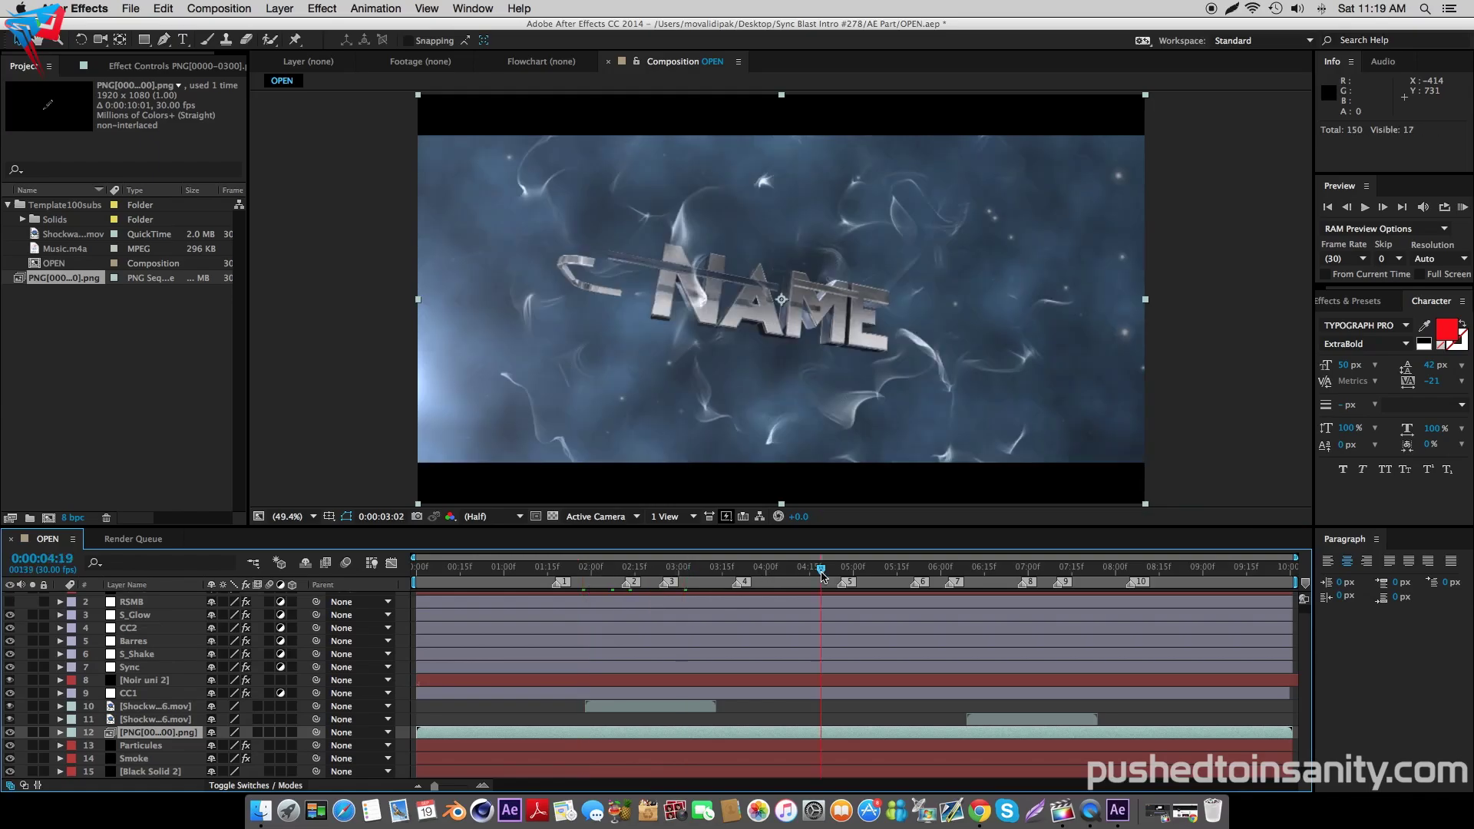
left_click(697, 572)
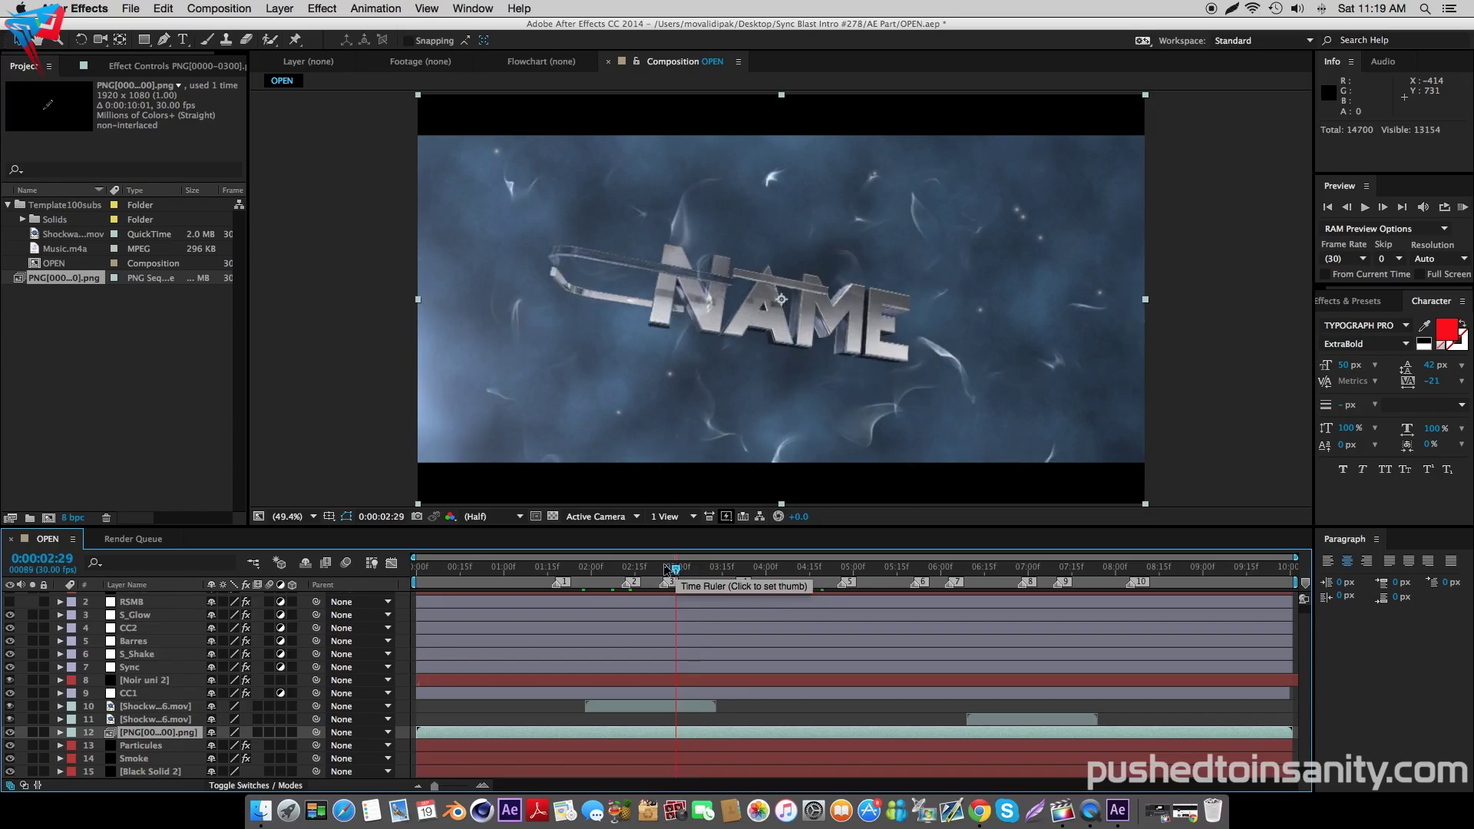
left_click(656, 570)
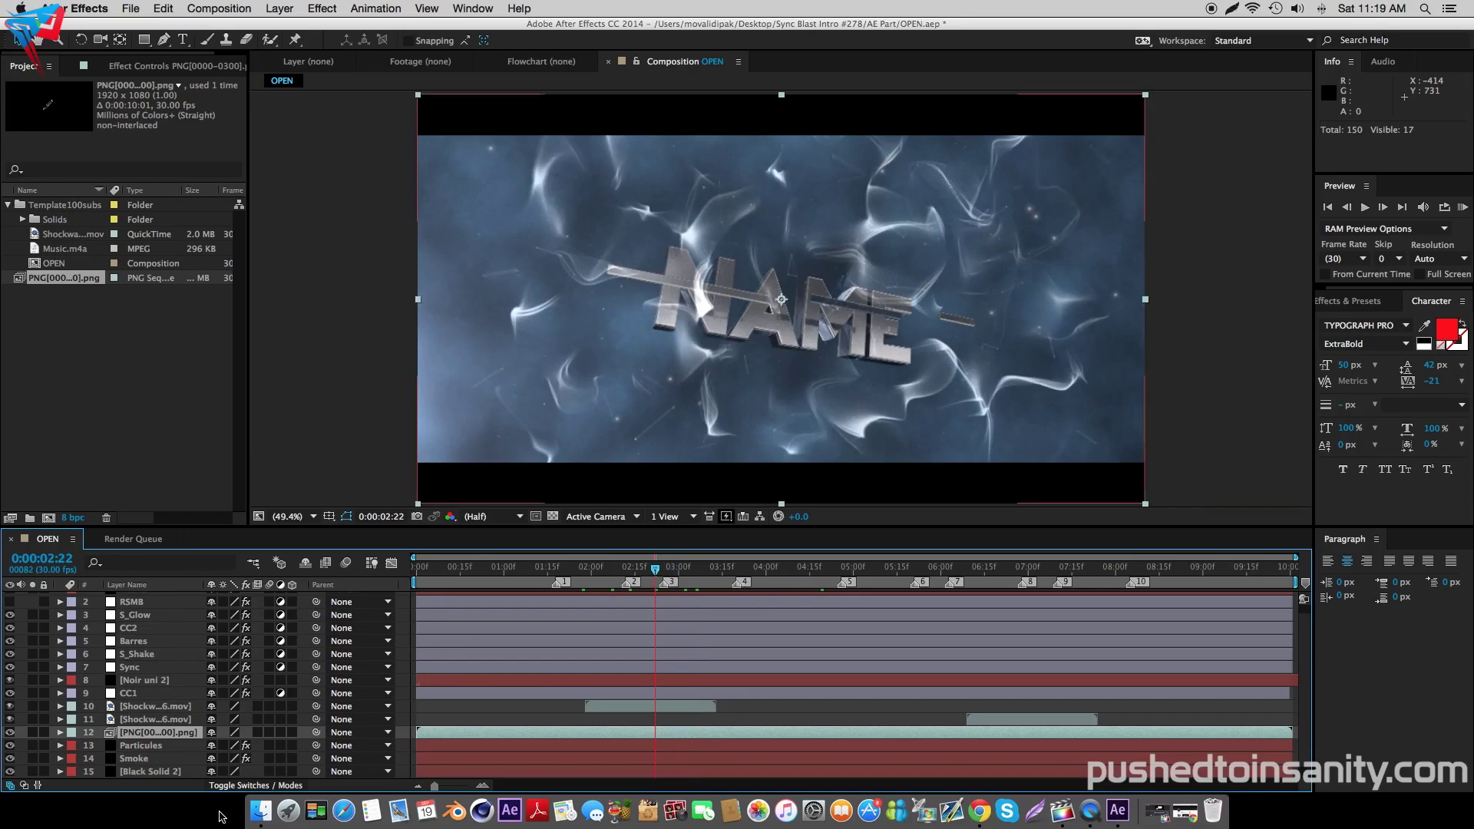
- Hide both Shockwave layers and the background layers Particules, Smoke, Black Solid 2 and Noir uni 2
left_click(10, 707)
left_click(11, 719)
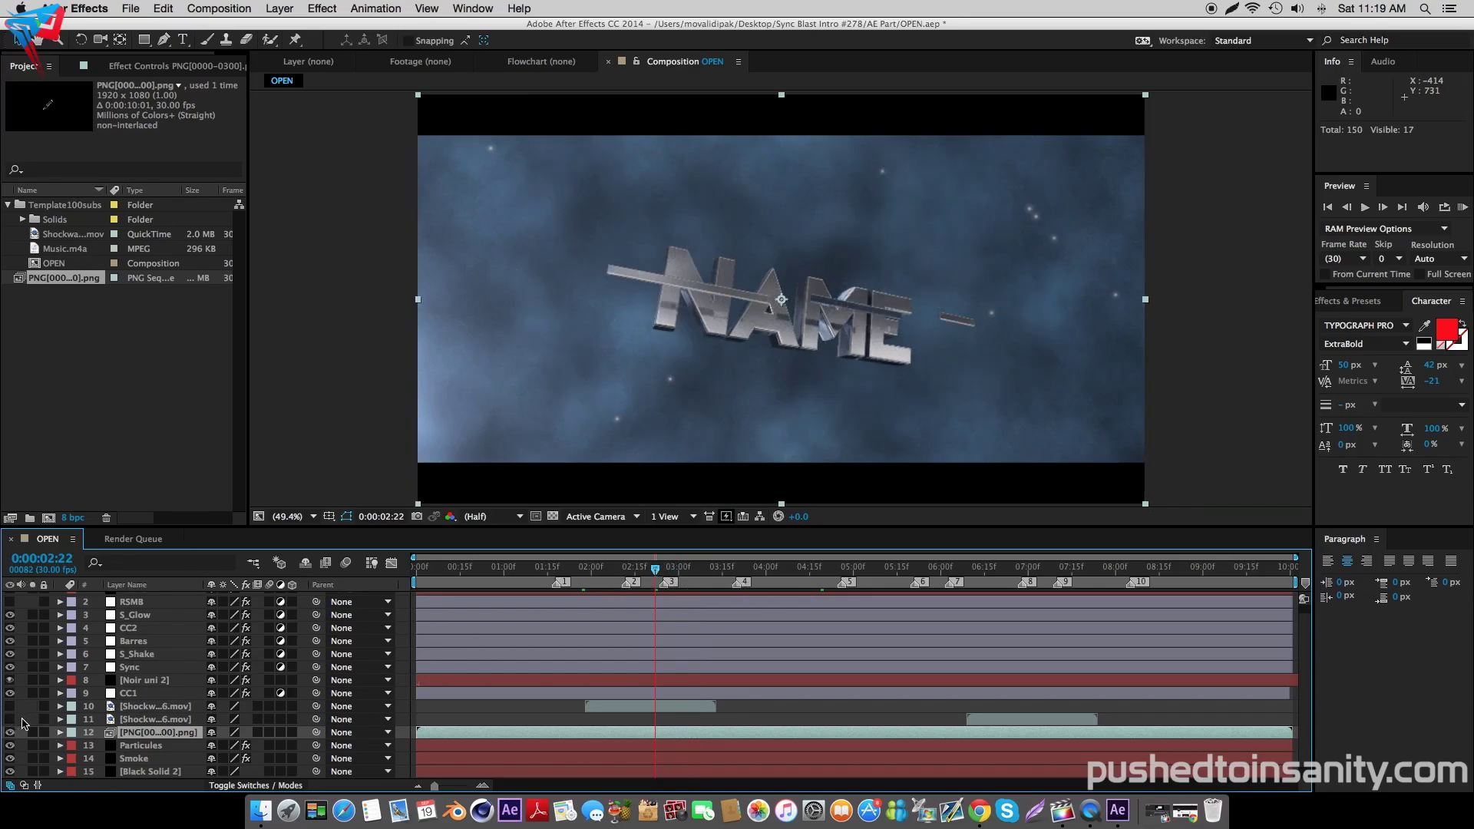
left_click(10, 758)
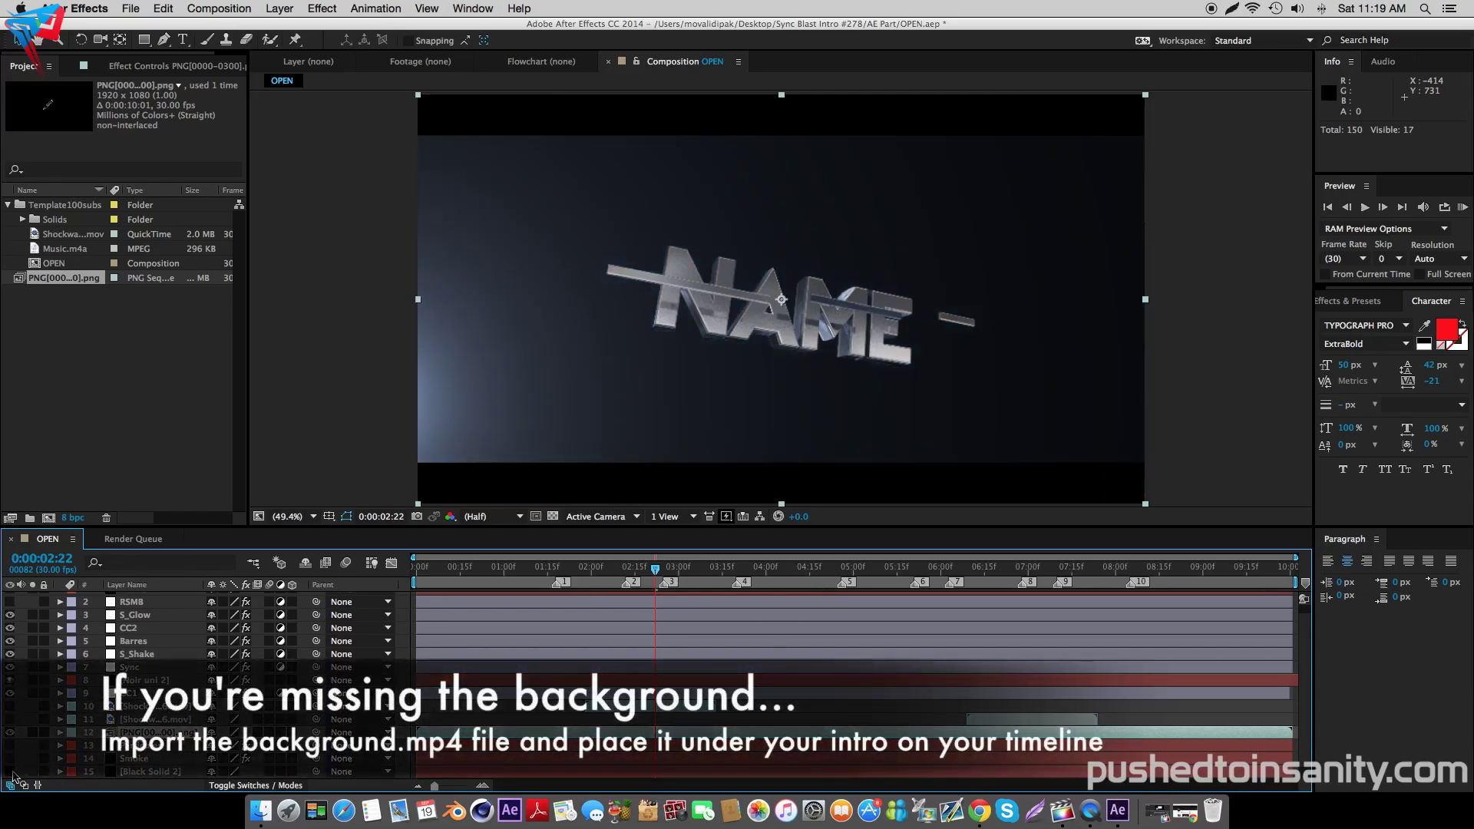
scroll(30, 761, "down", 1)
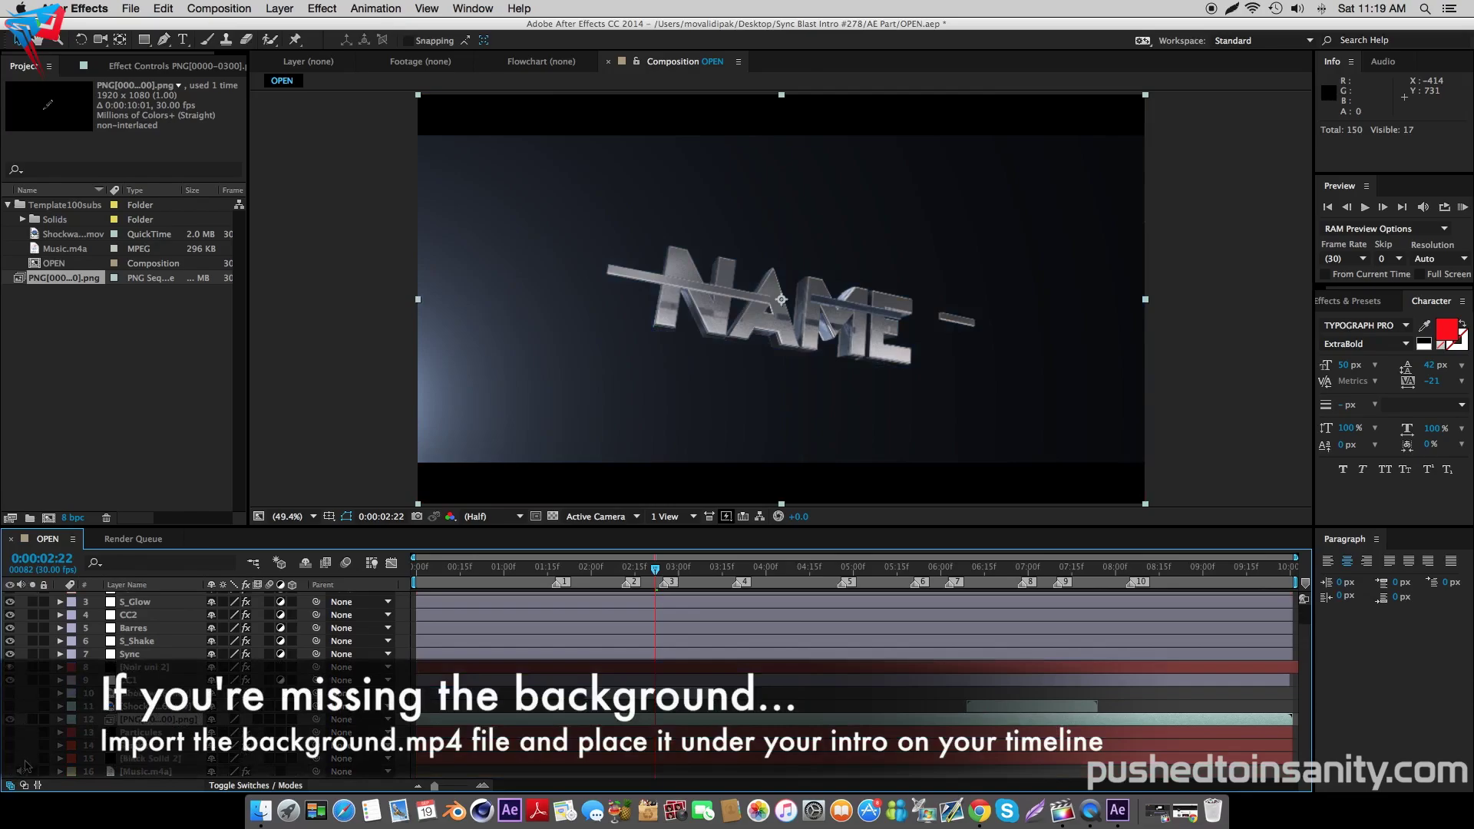
left_click(9, 667)
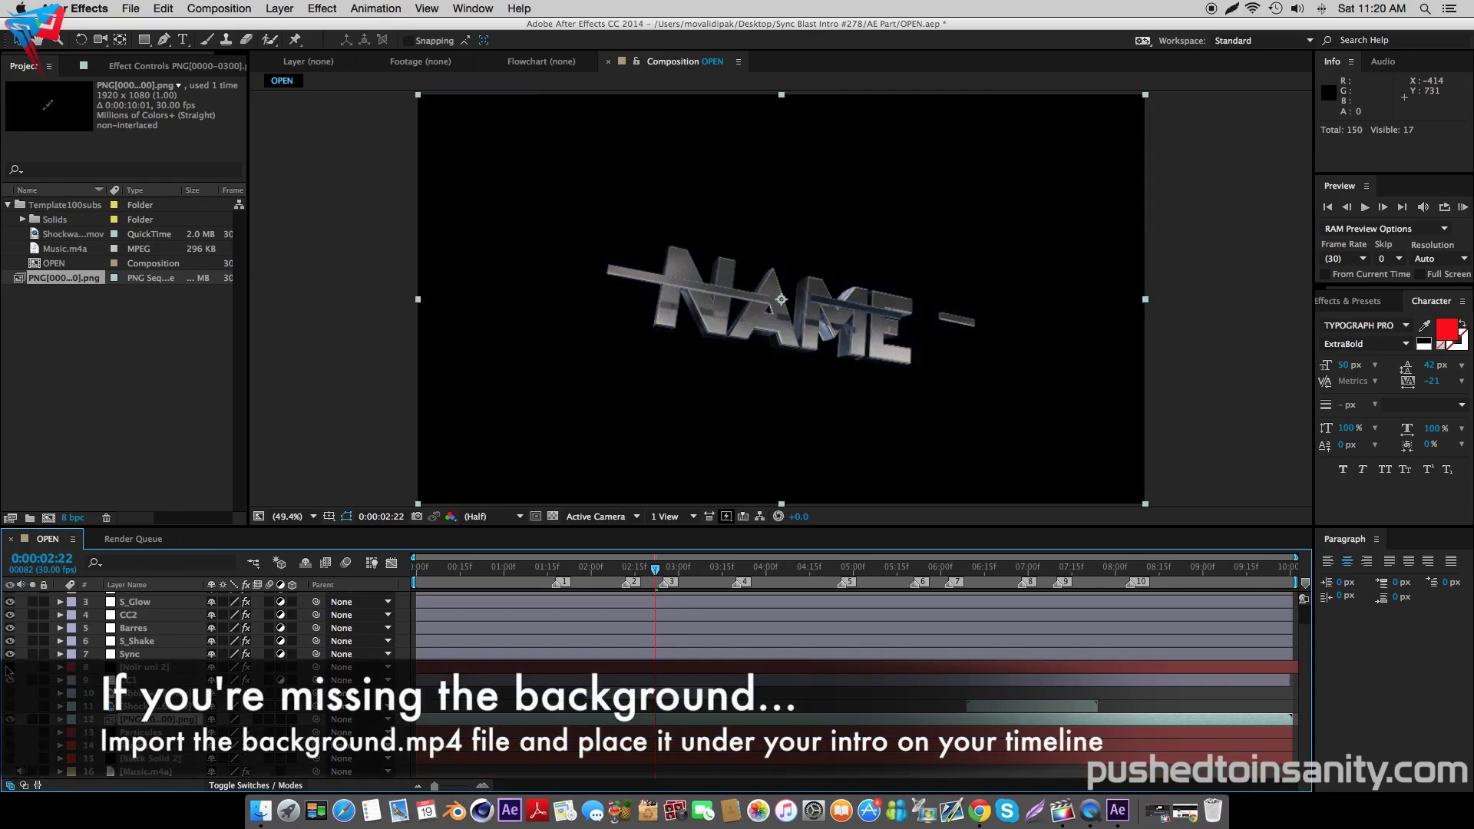
- Import Background.mp4 and Shockwave 6.mov from the AE Part folder of Sync Blast Intro #278
double_click(95, 387)
left_click(545, 156)
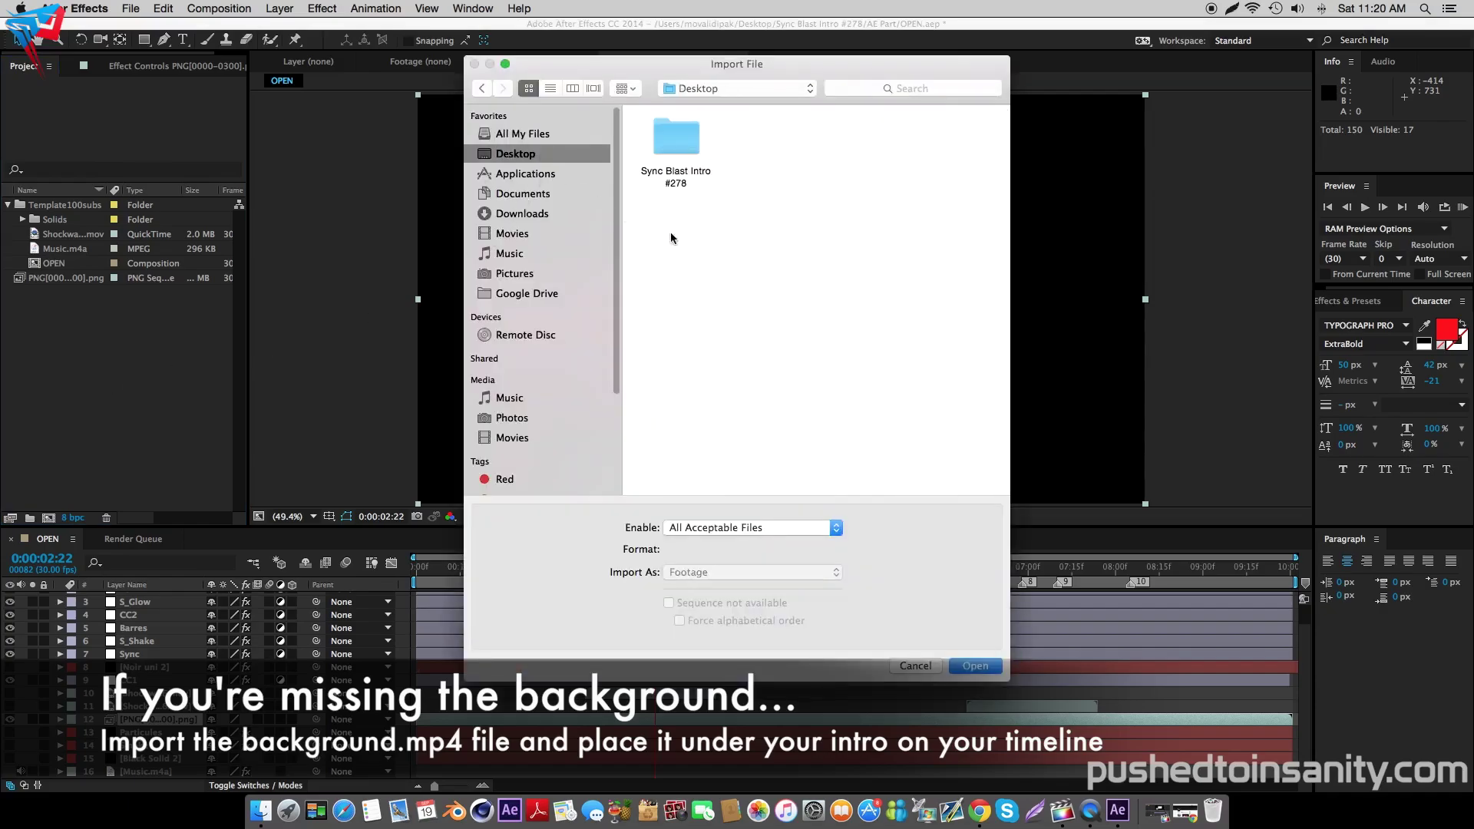
double_click(939, 222)
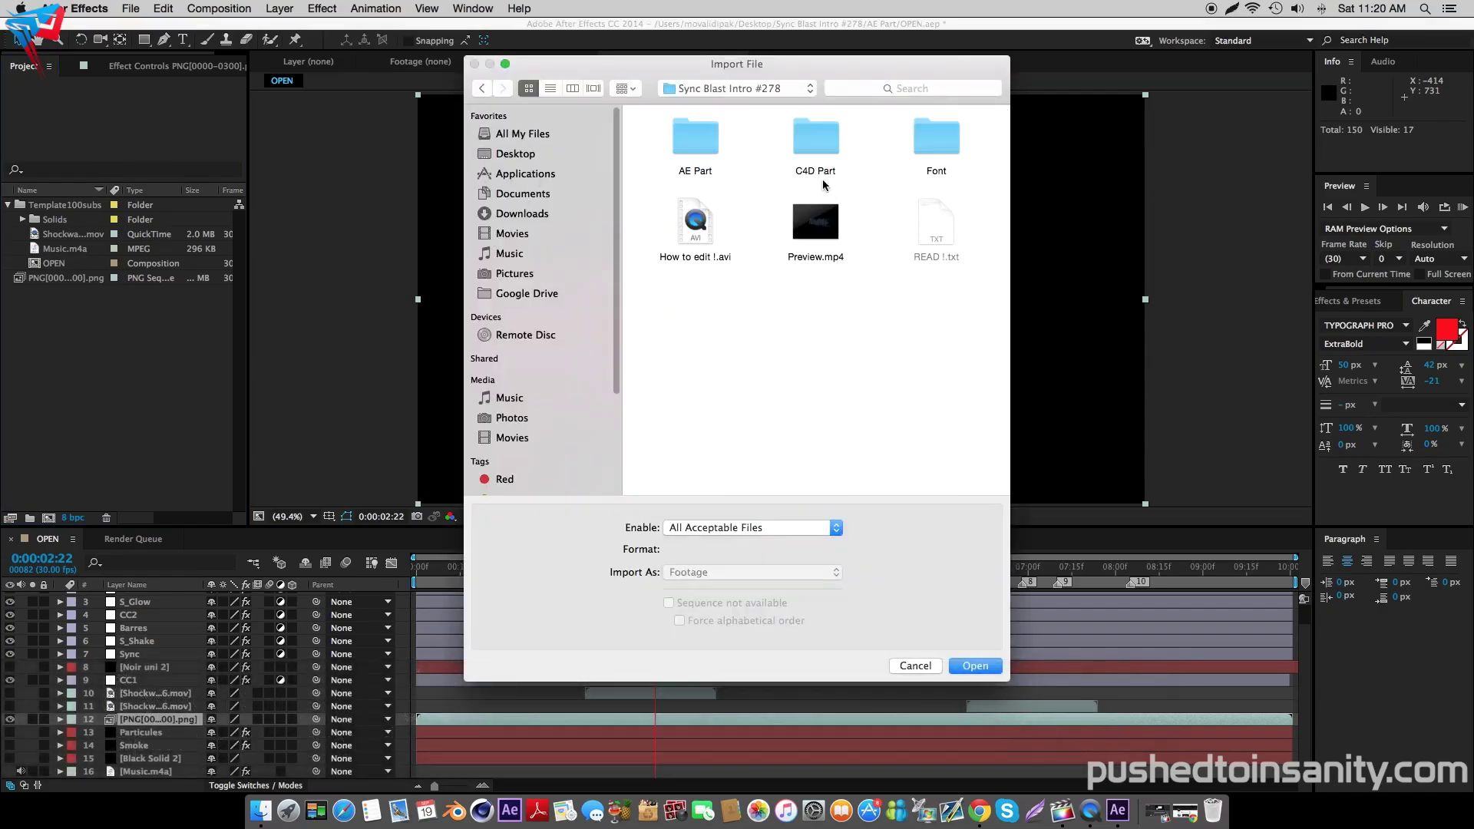
double_click(708, 142)
left_click(816, 158)
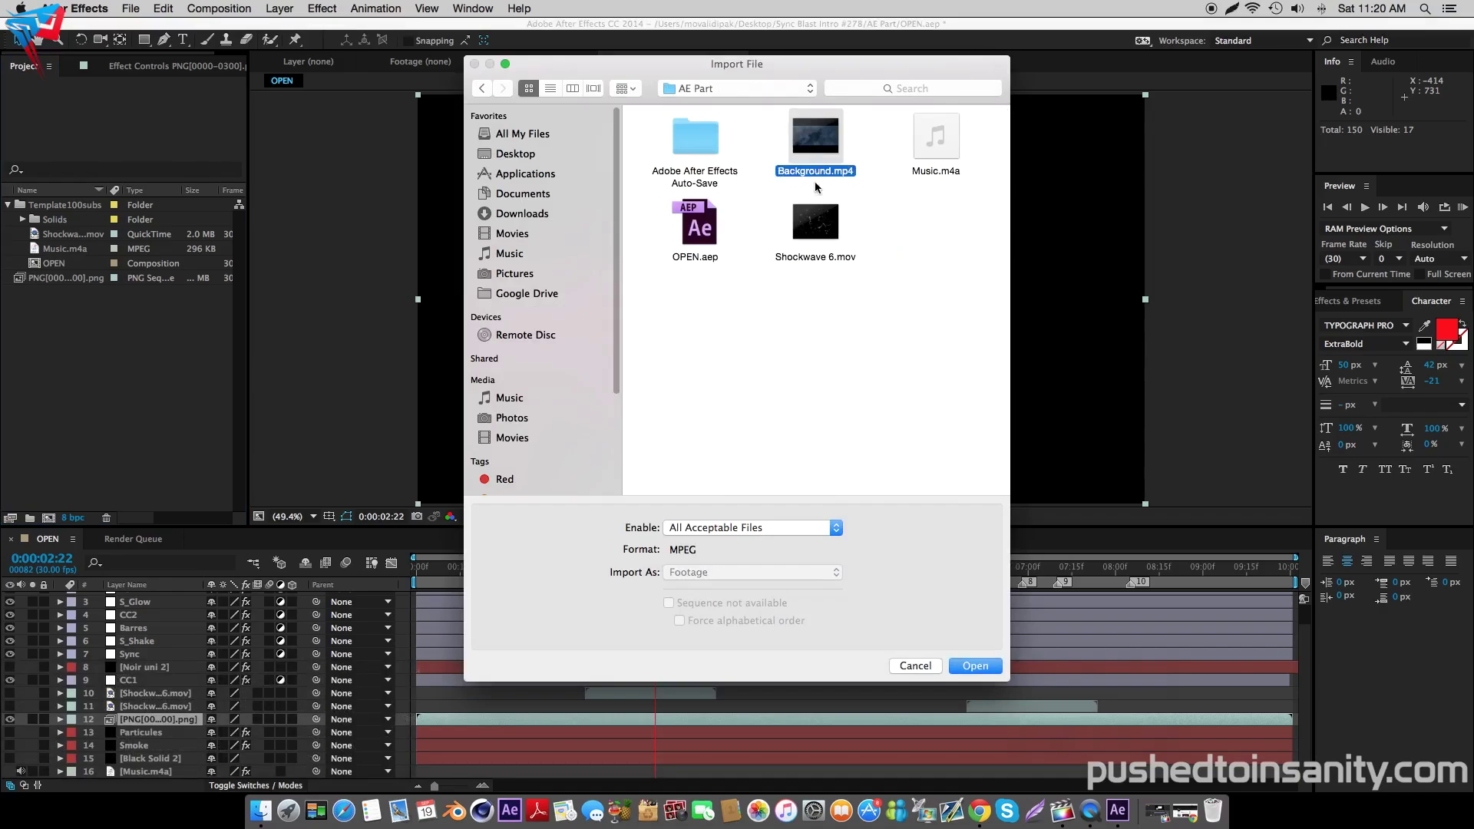
left_click(836, 230, "super")
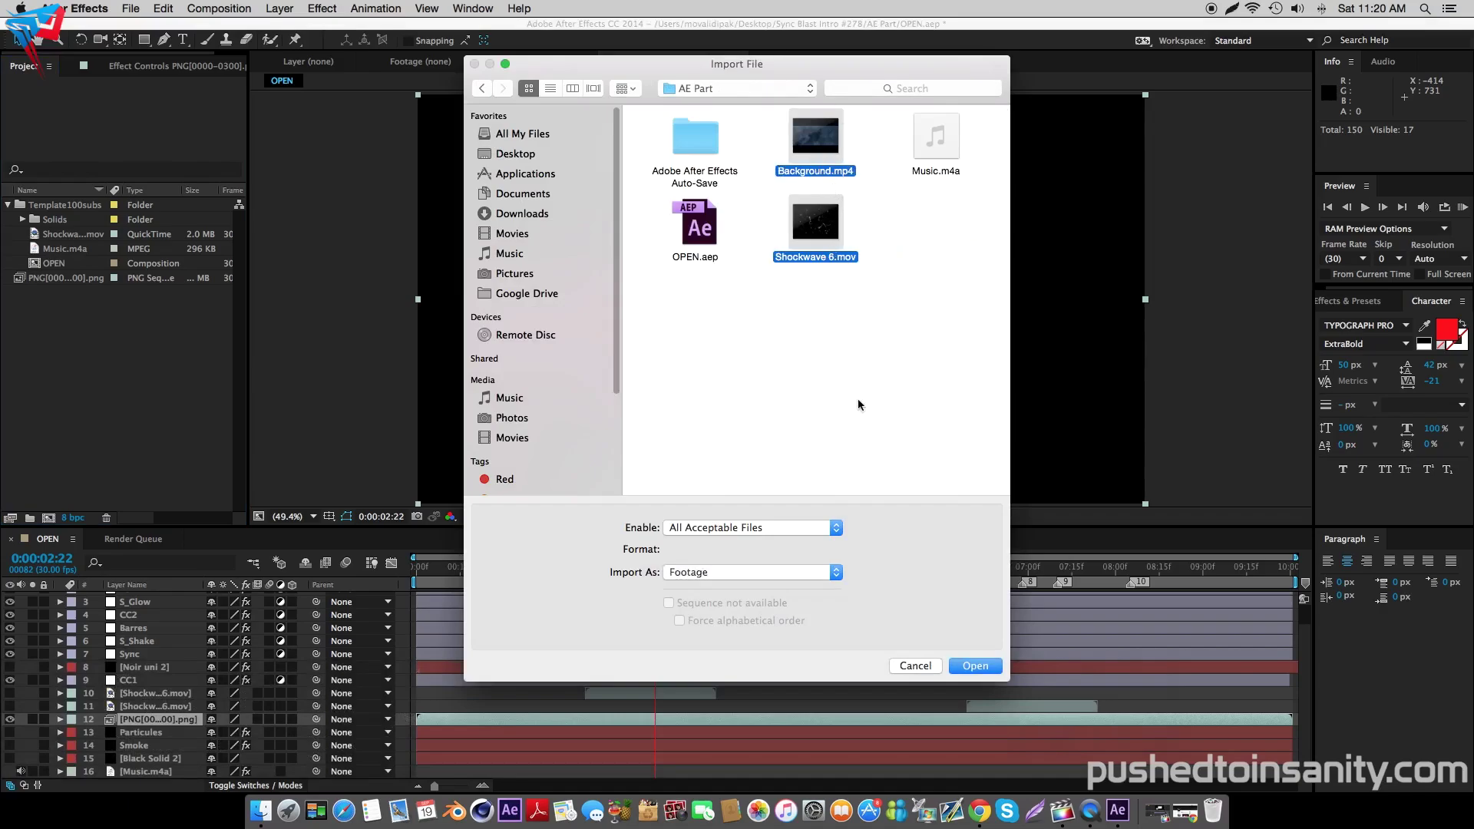
left_click(950, 667)
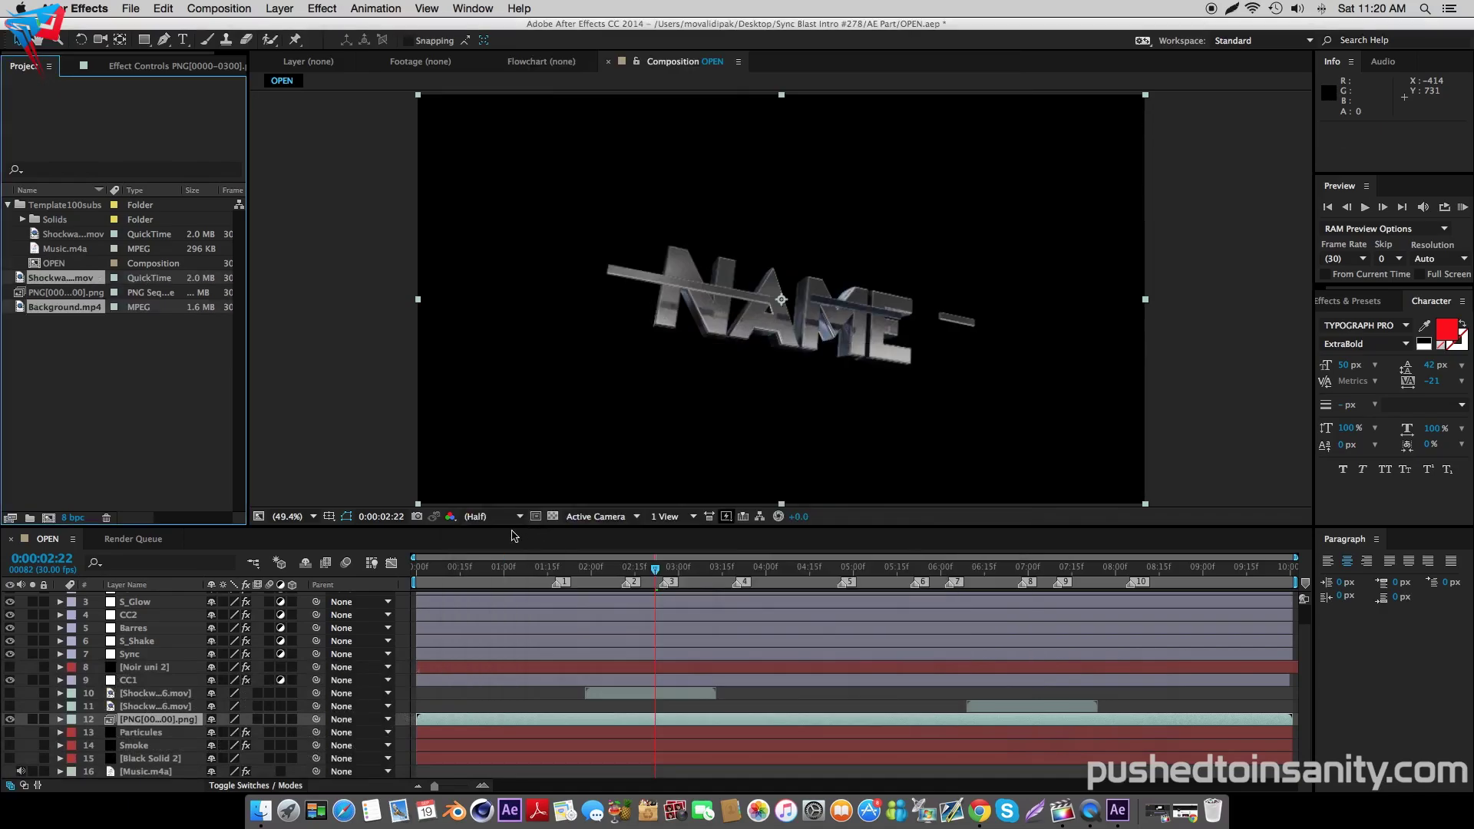
- Add the imported Shockwave 6.mov between the two hidden Shockwave layers and Background.mp4 directly beneath the PNG sequence
left_click(161, 391)
left_click_drag(66, 277, 120, 705)
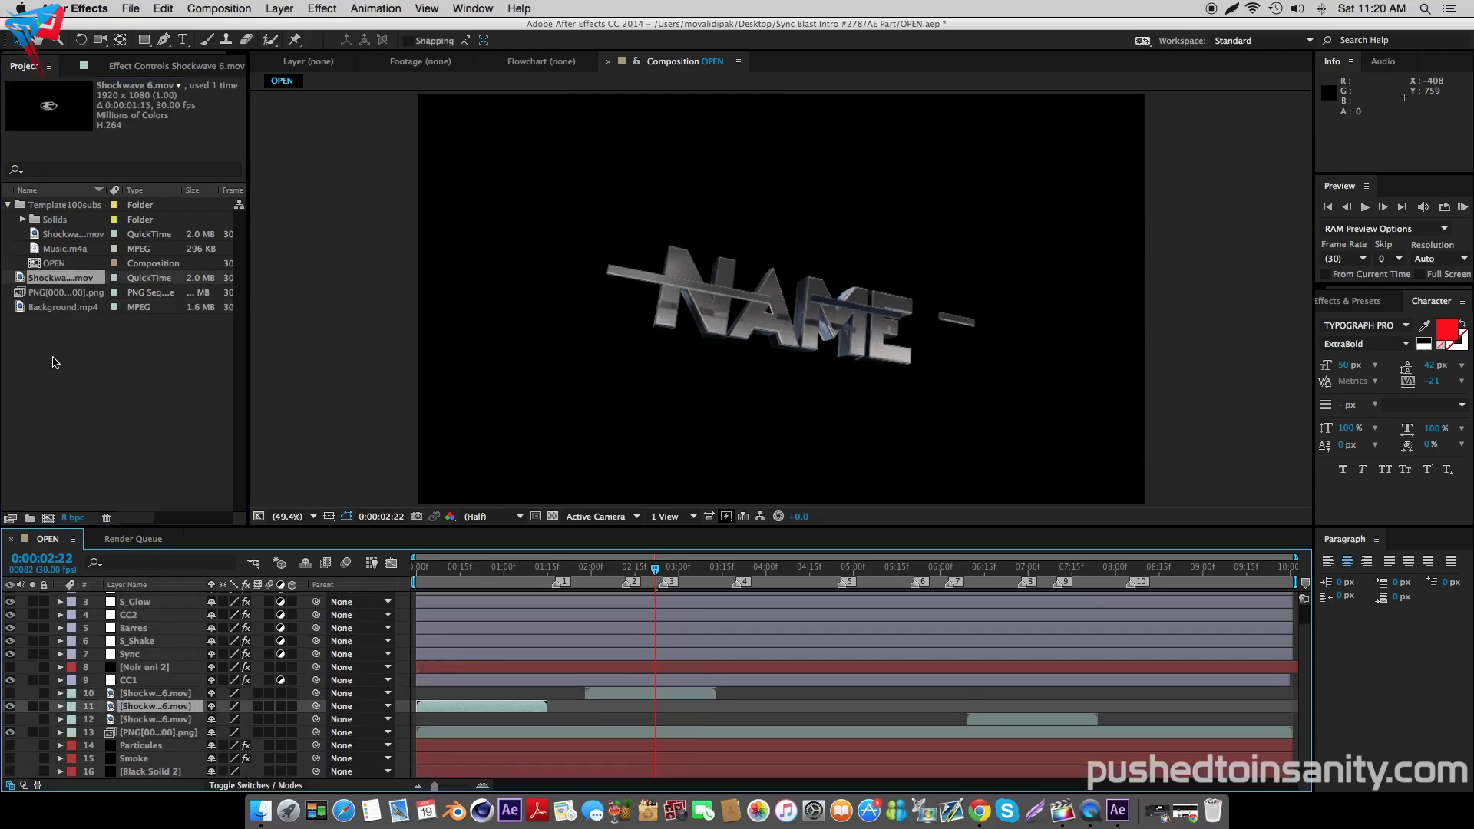
left_click_drag(43, 304, 171, 737)
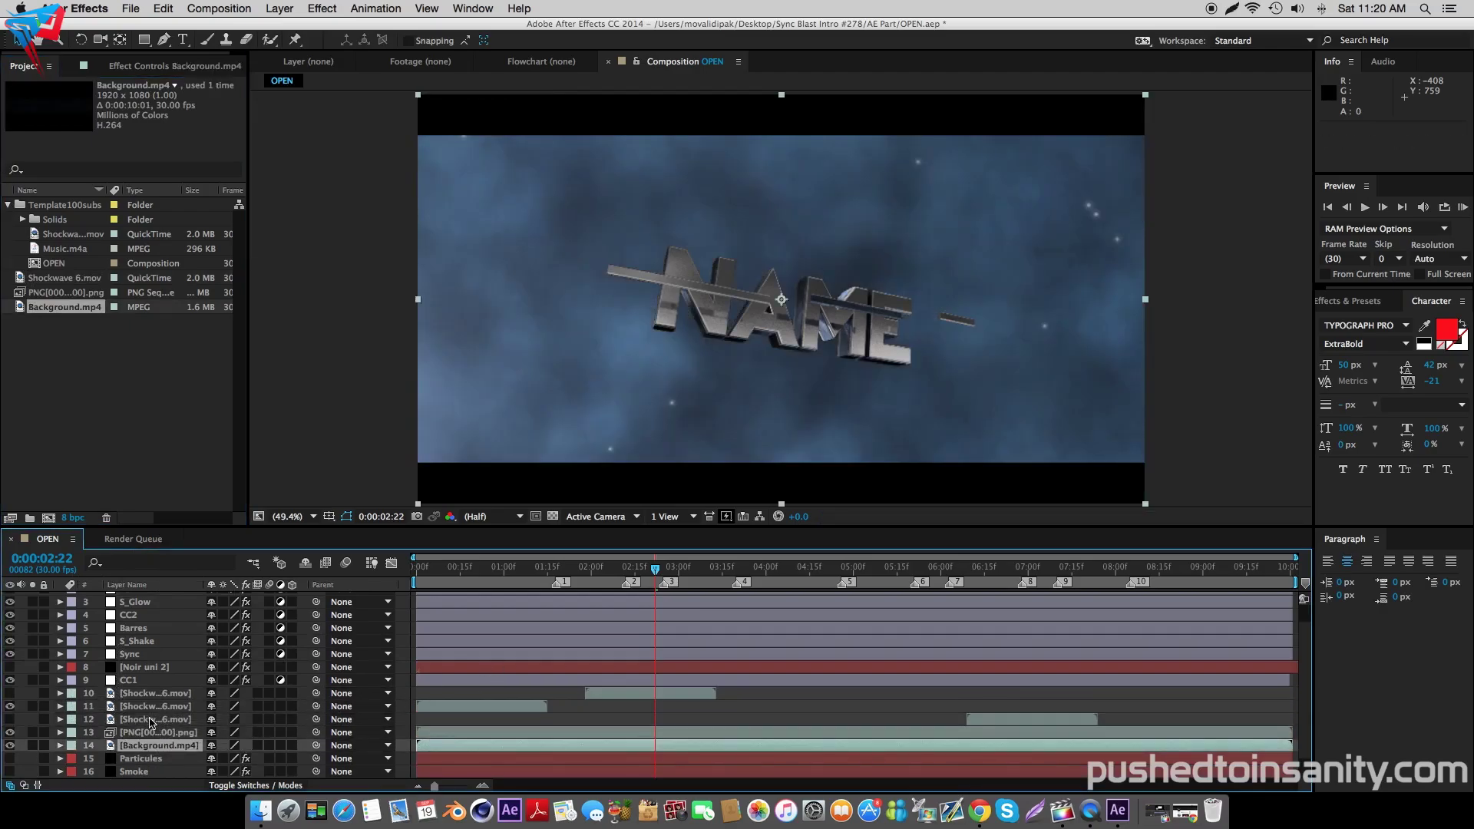
left_click(115, 712)
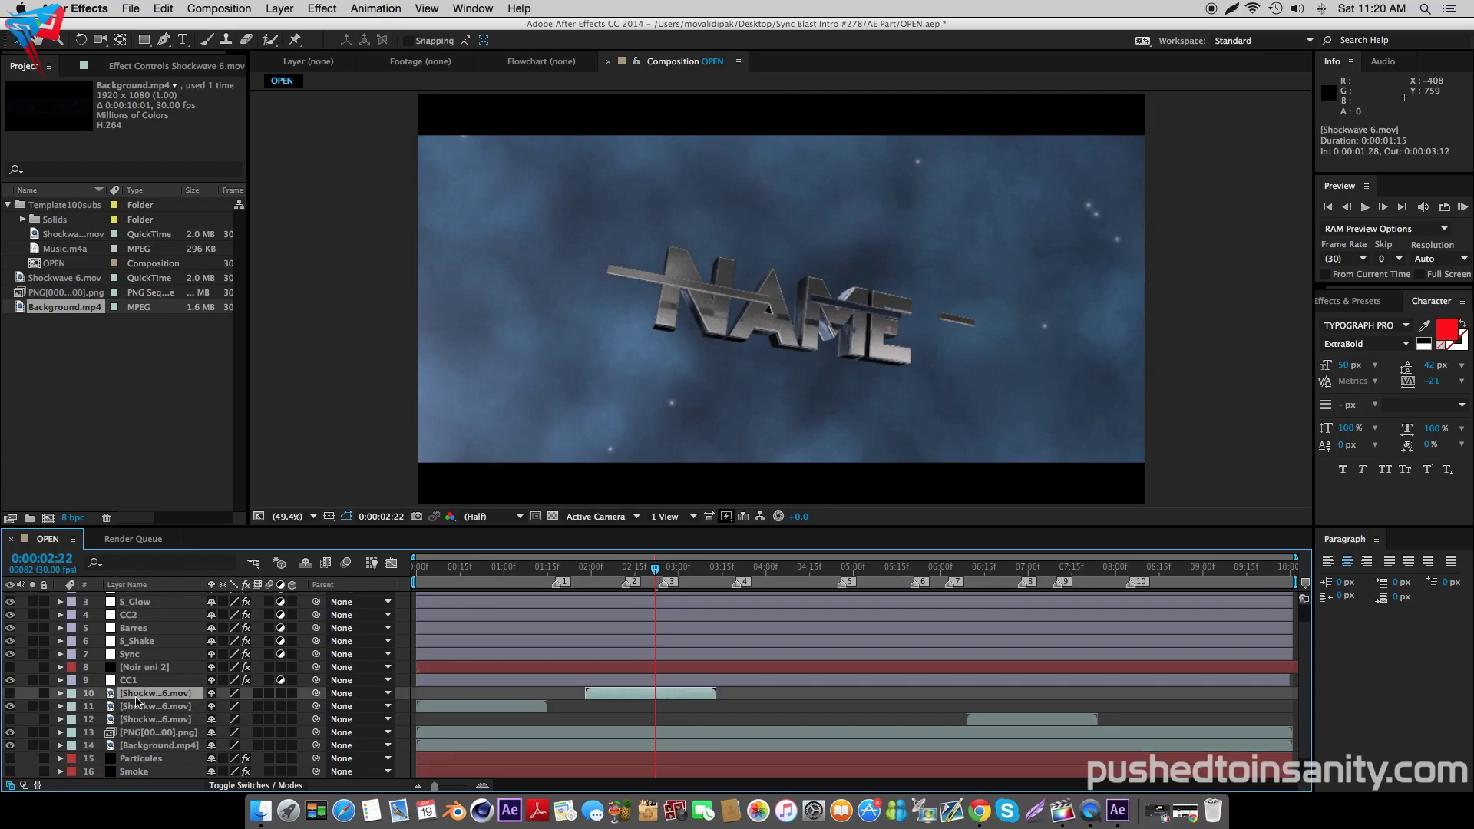
double_click(138, 700)
left_click(139, 706)
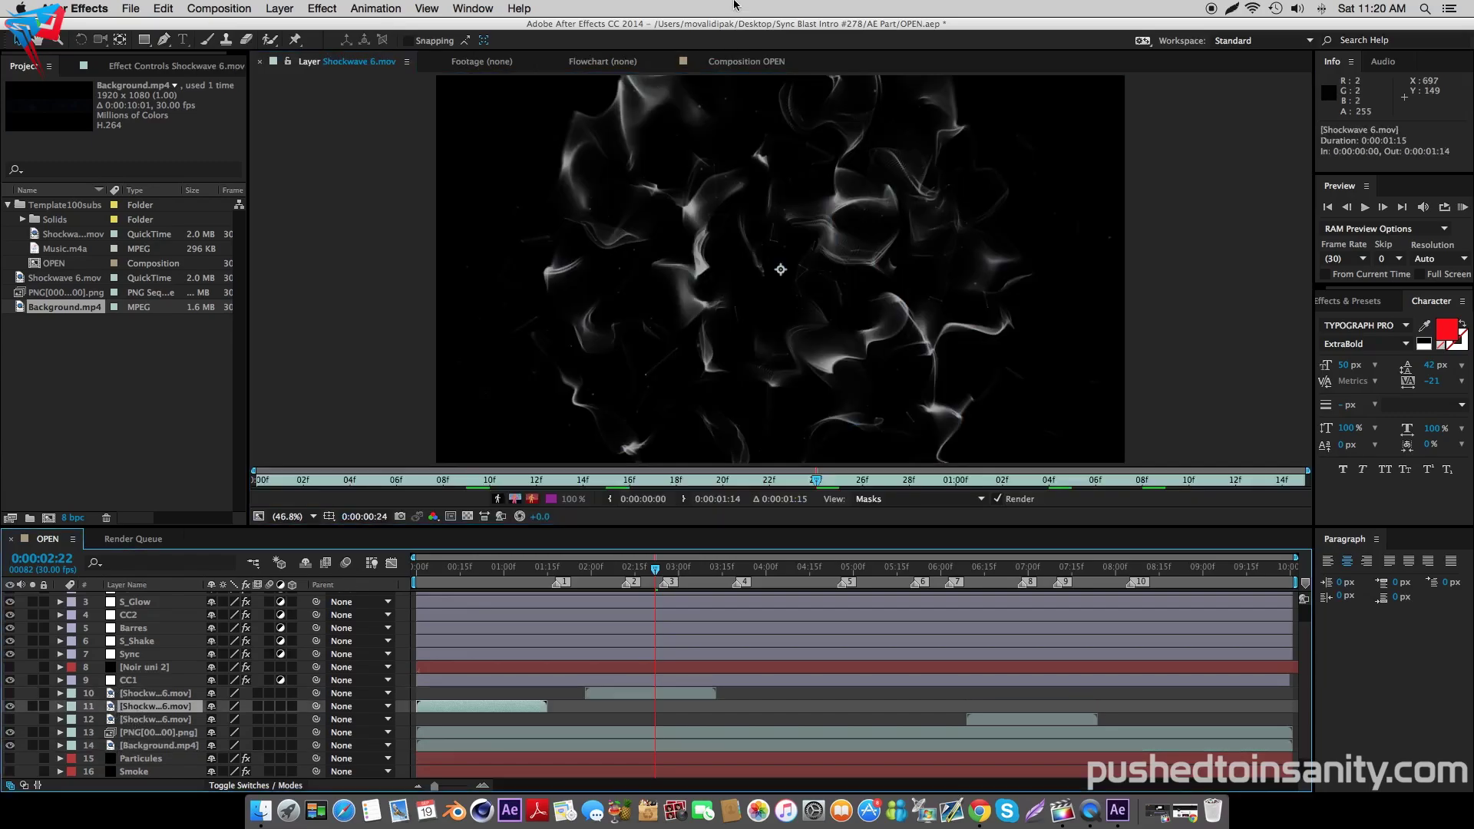
left_click(741, 61)
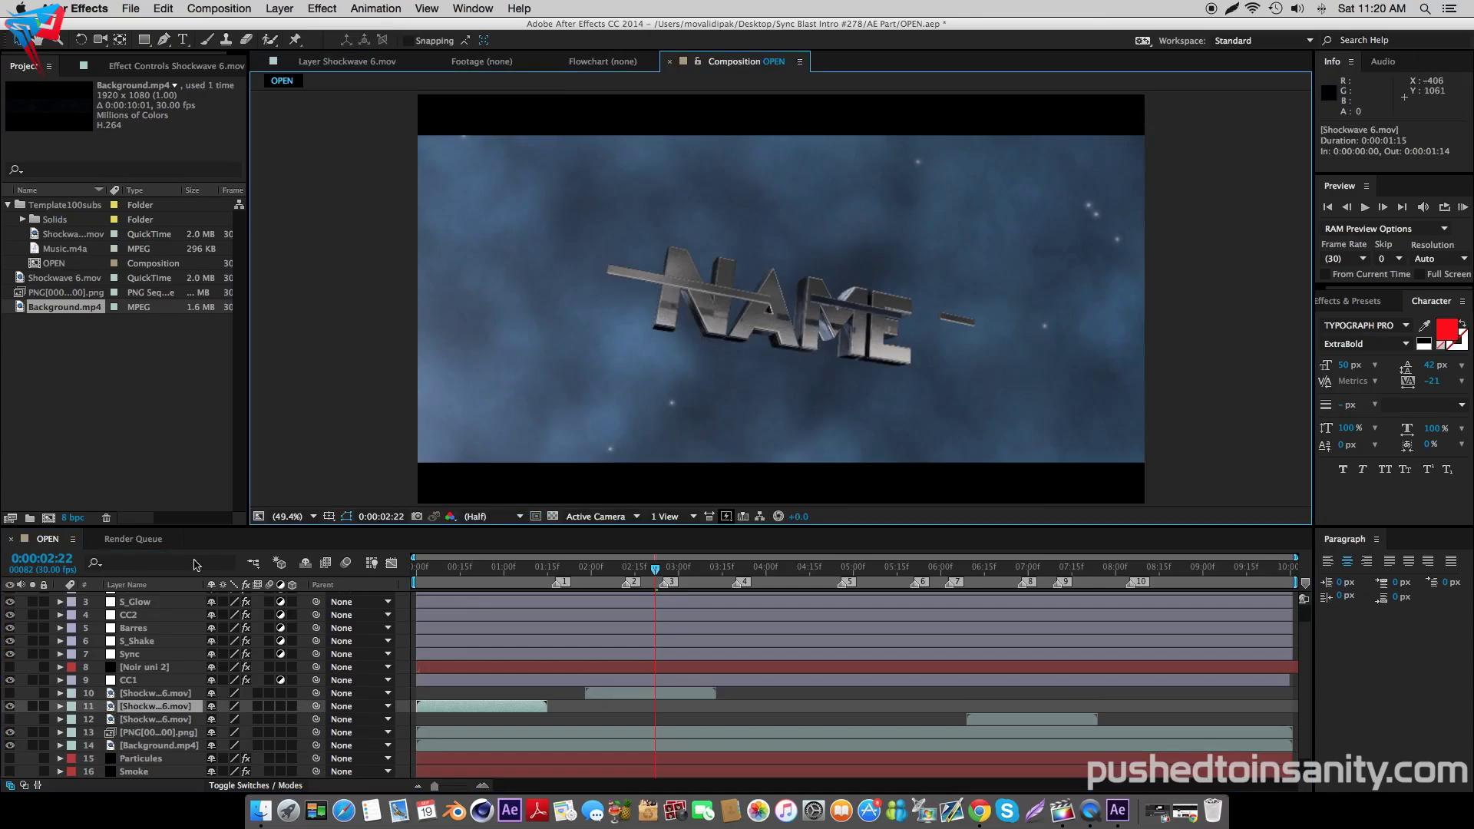
- Set the new Shockwave layer's blending mode to Add and move it to start at 0:00:01:28, aligned with the first hidden Shockwave
right_click(141, 712)
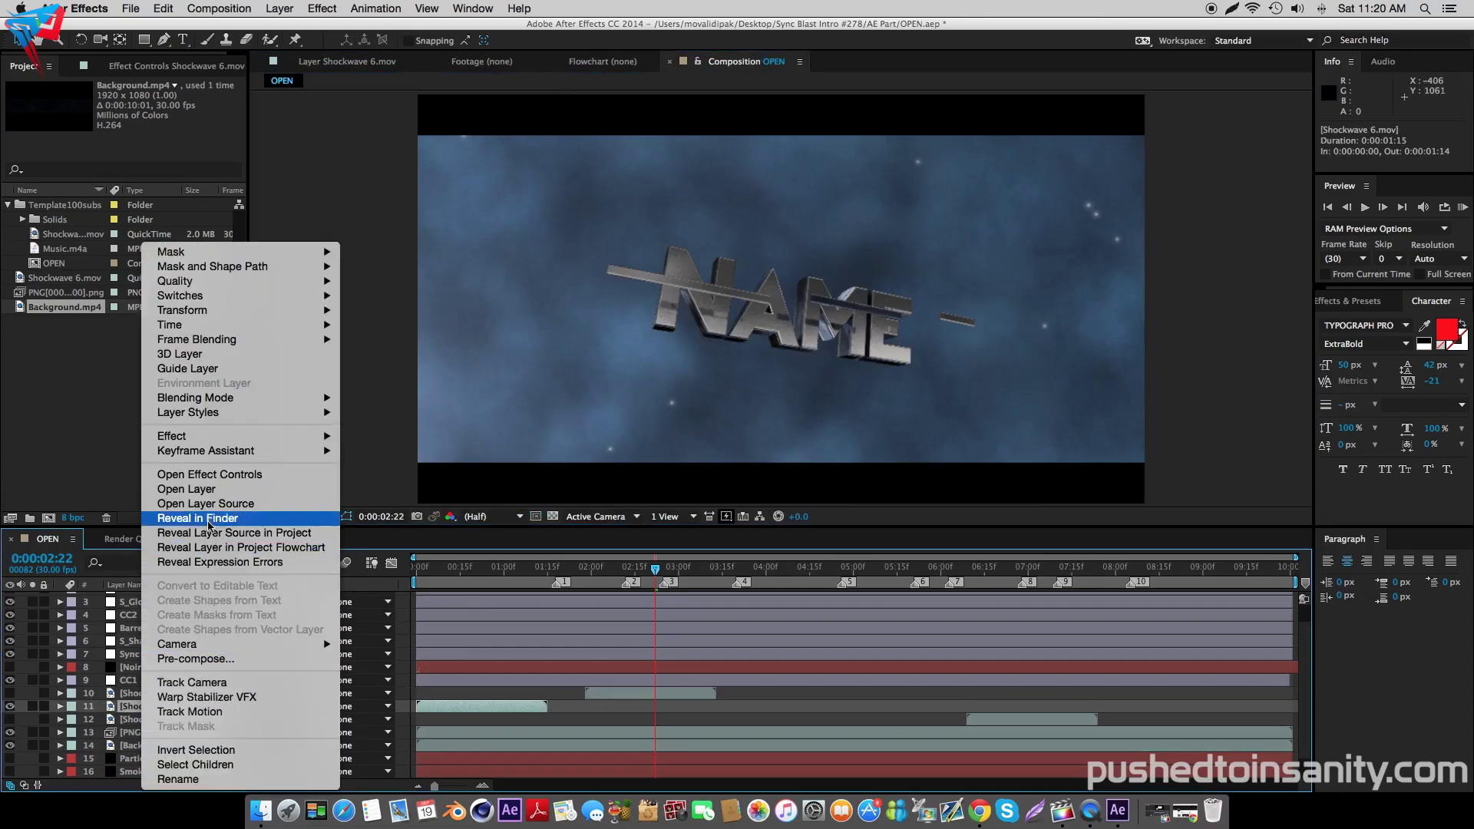
mouse_move(223, 398)
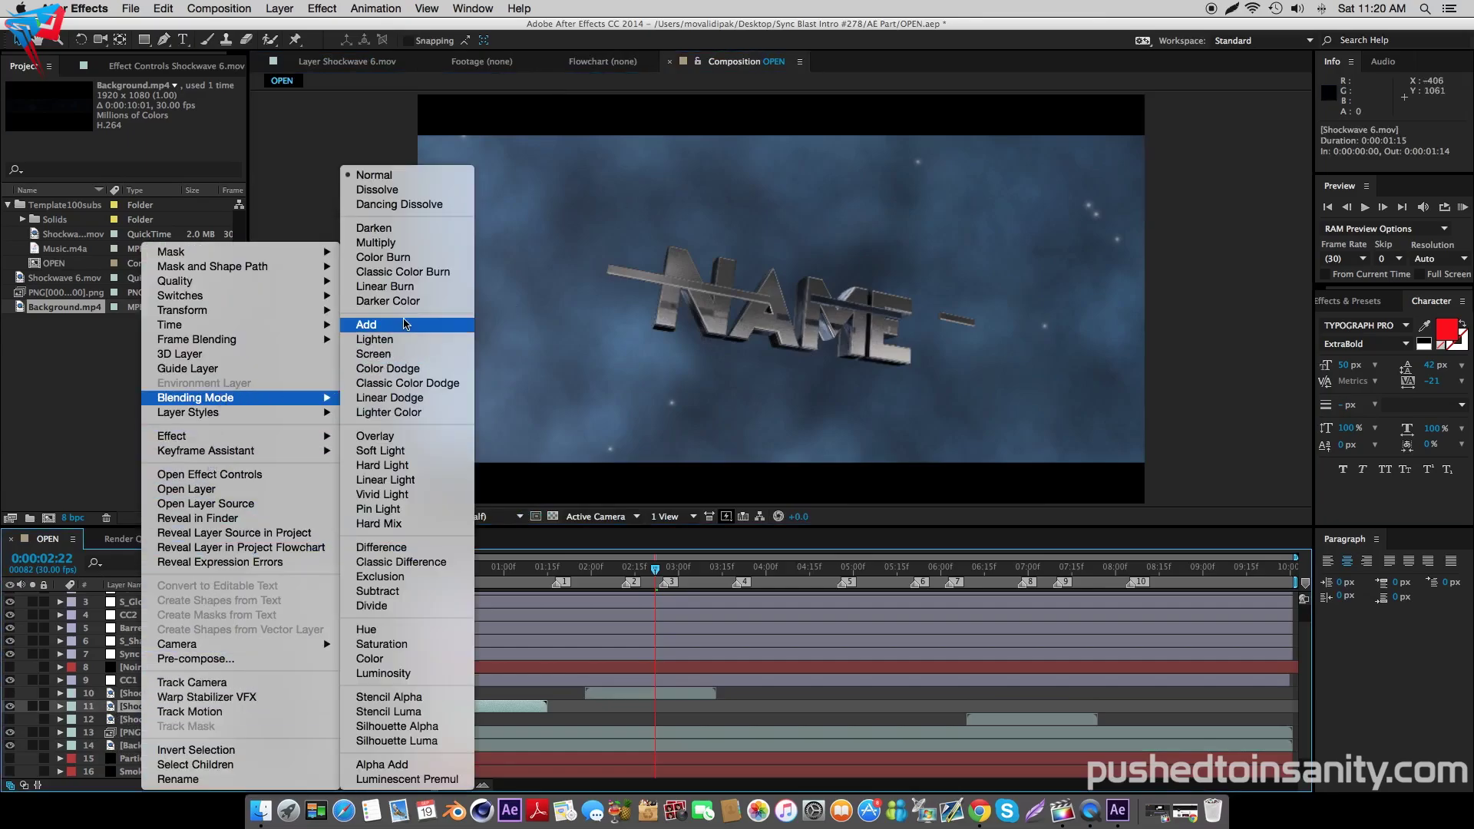
left_click(407, 324)
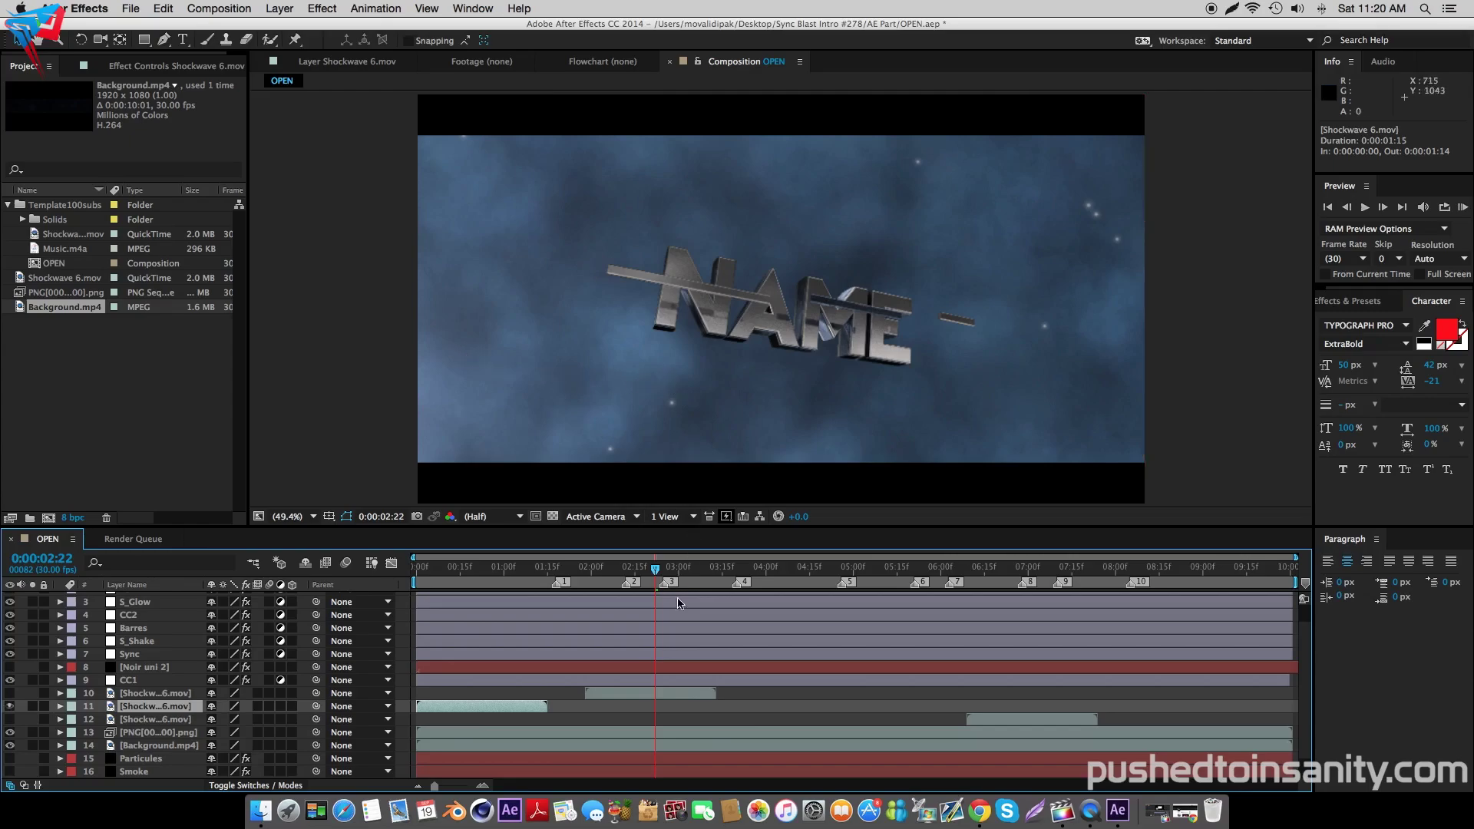
left_click(632, 568)
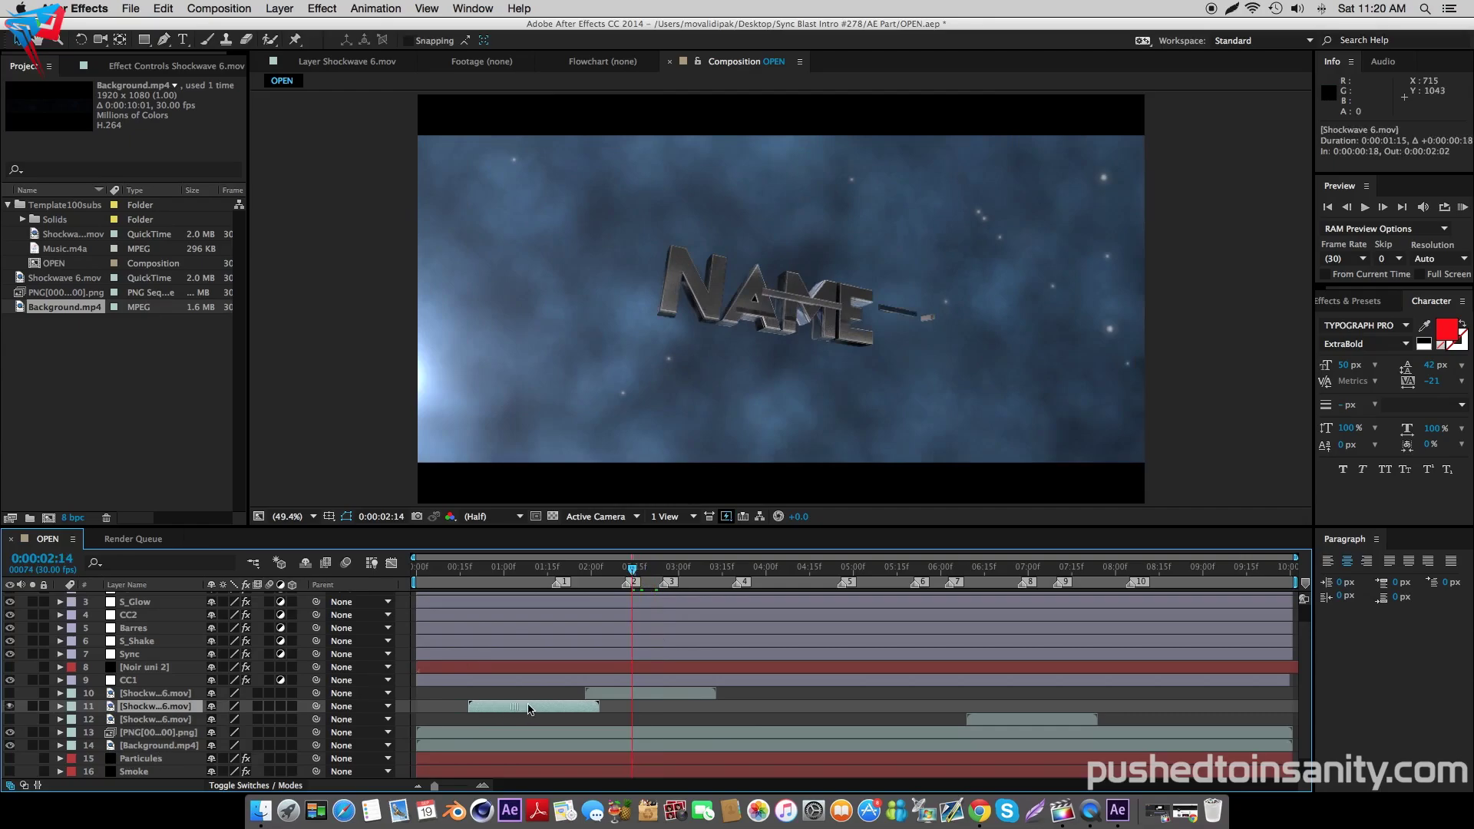
left_click_drag(528, 708, 628, 706)
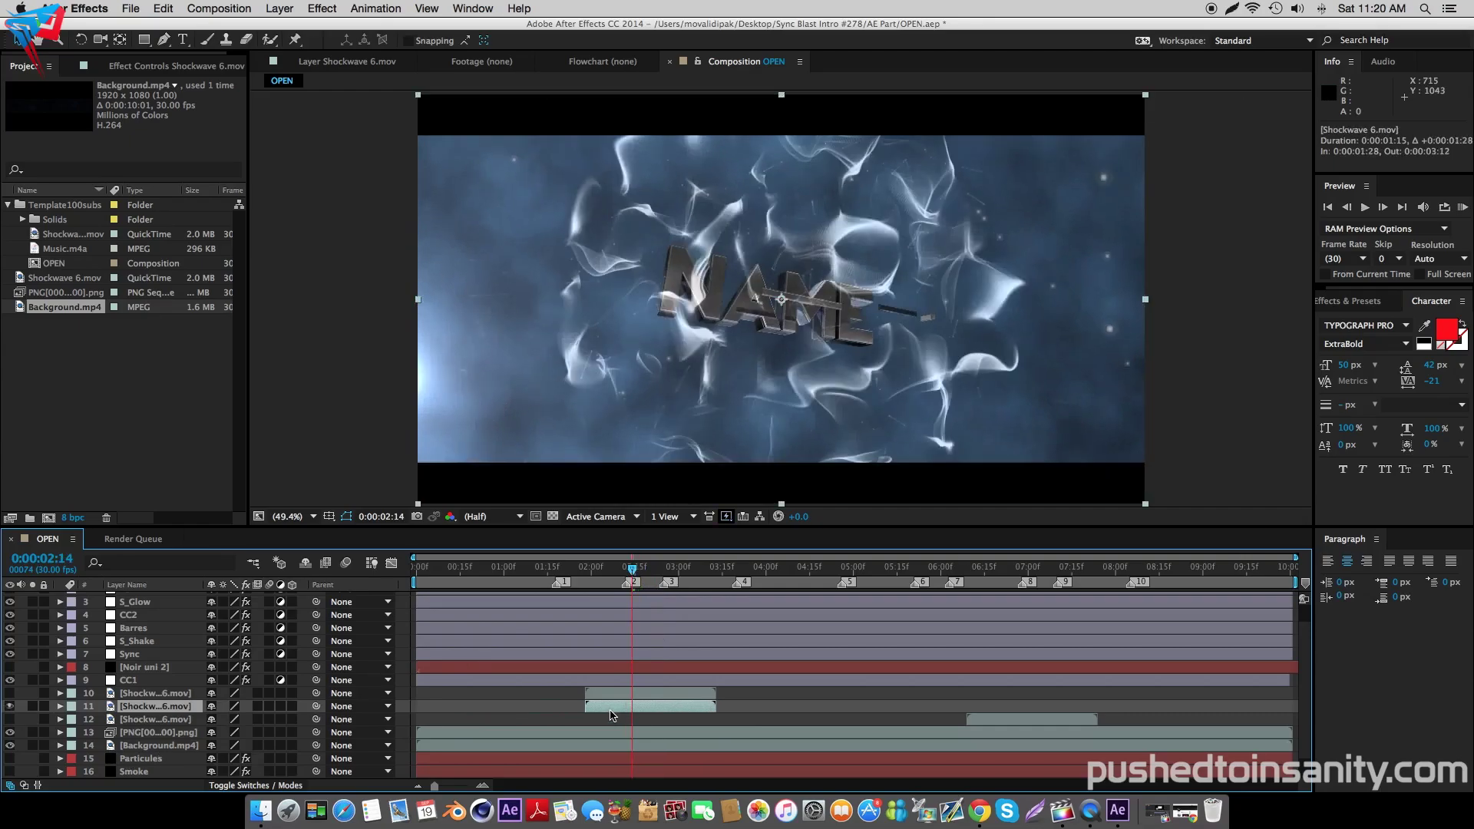
- Check the blending mode of the original hidden Shockwave layer above the new one, and return to the OPEN composition view
double_click(163, 694)
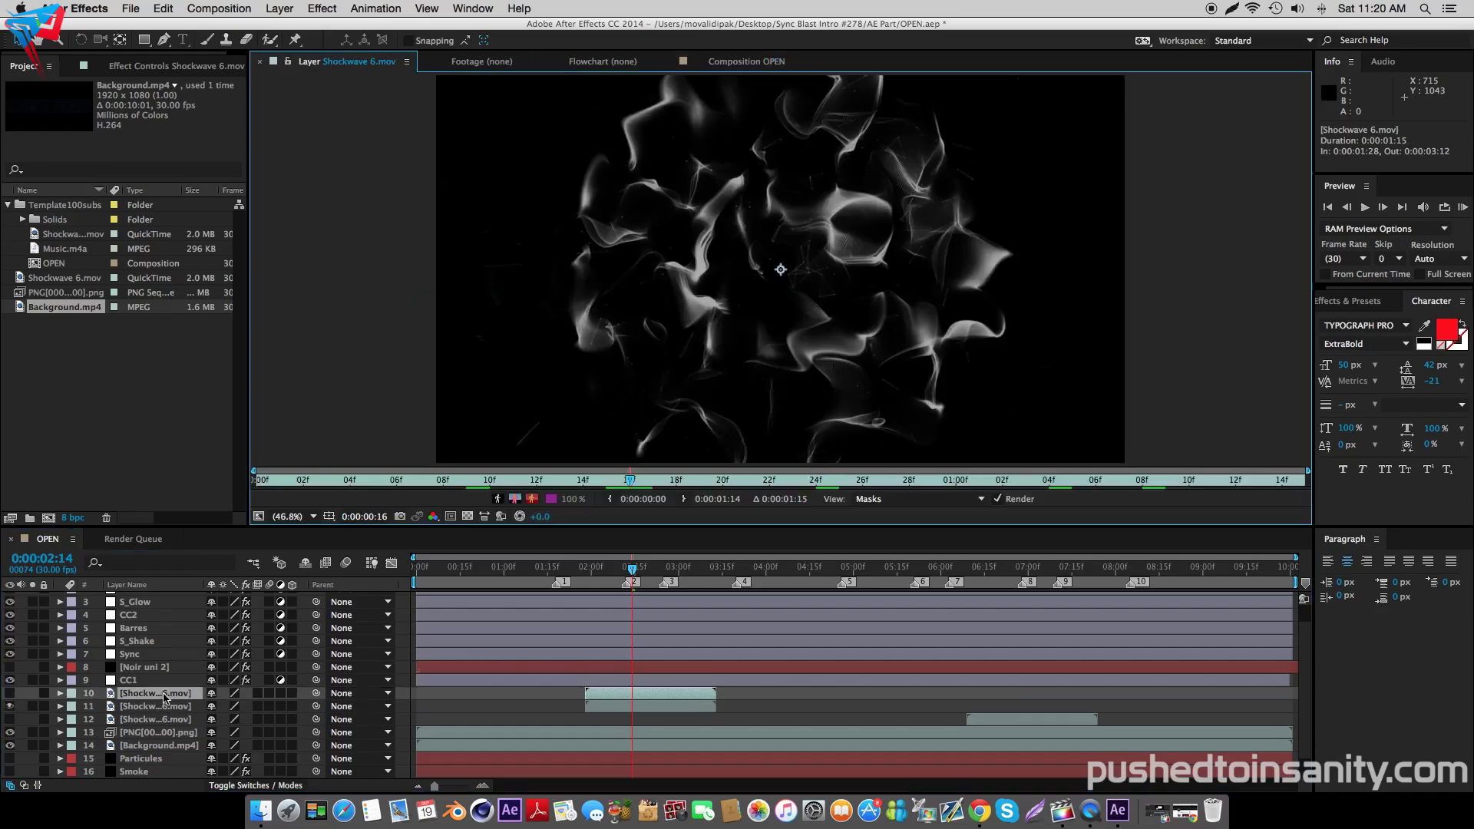
right_click(164, 695)
mouse_move(259, 399)
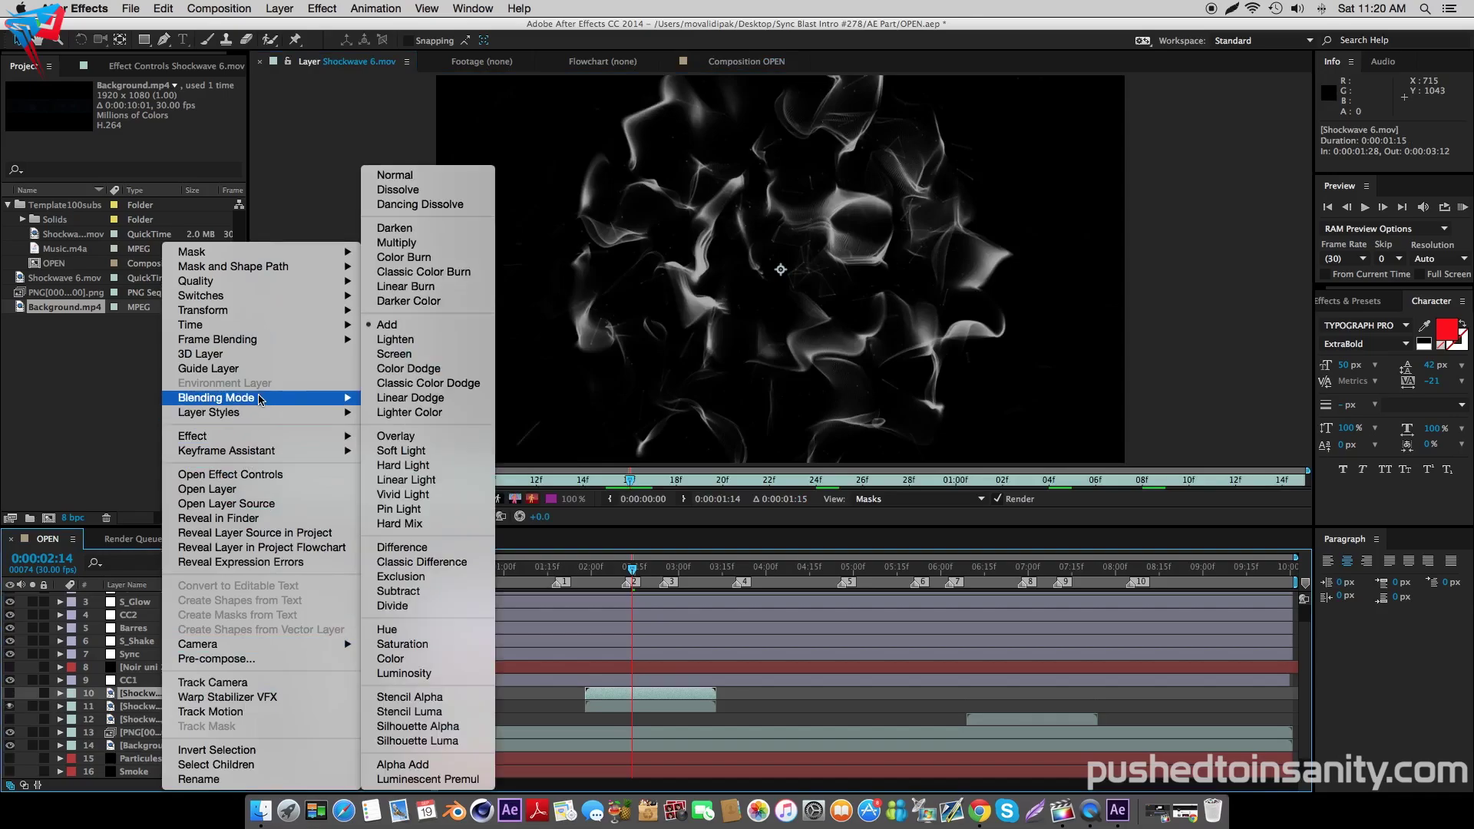
key("Escape")
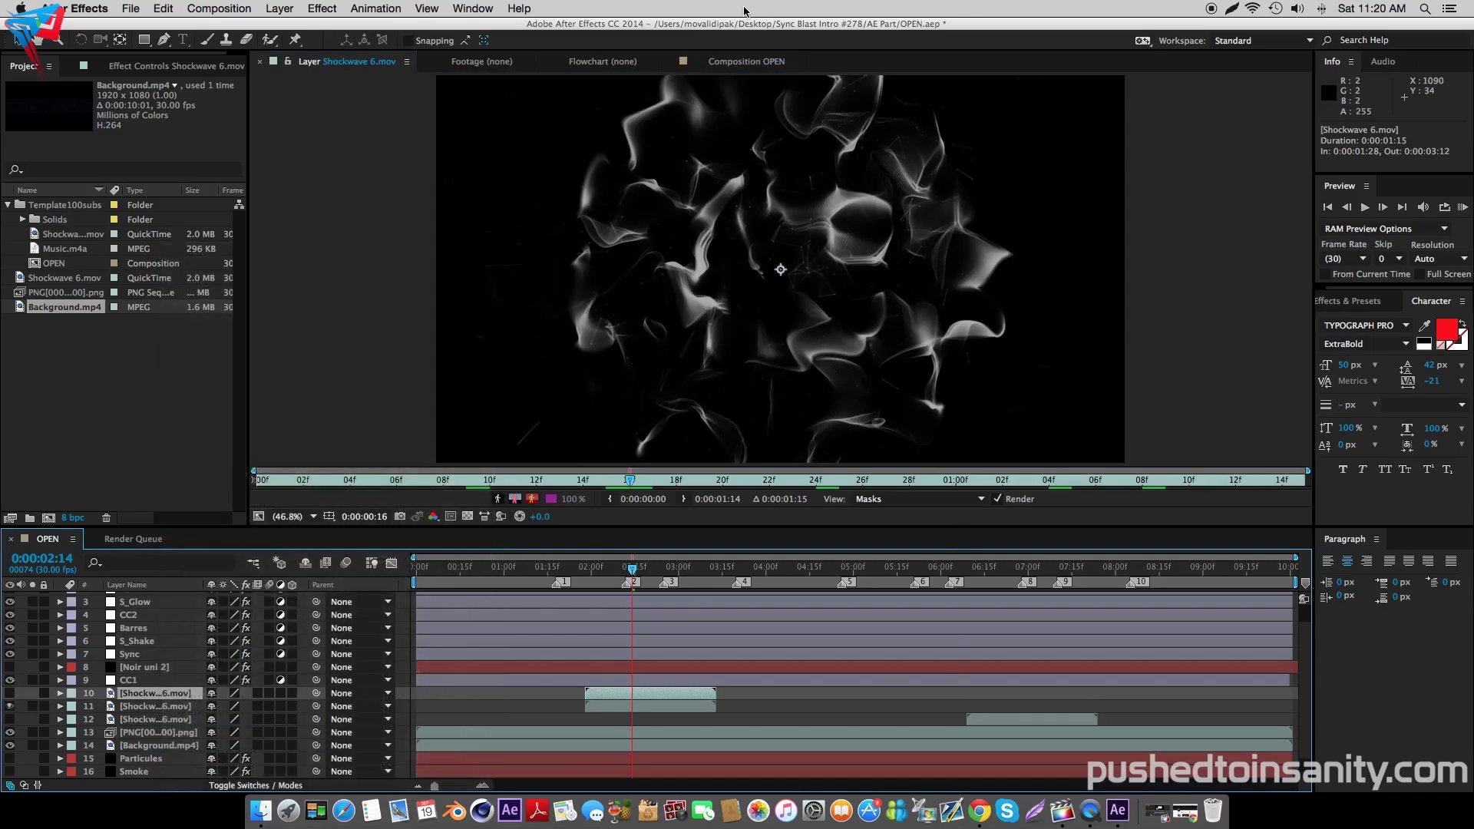
left_click(744, 61)
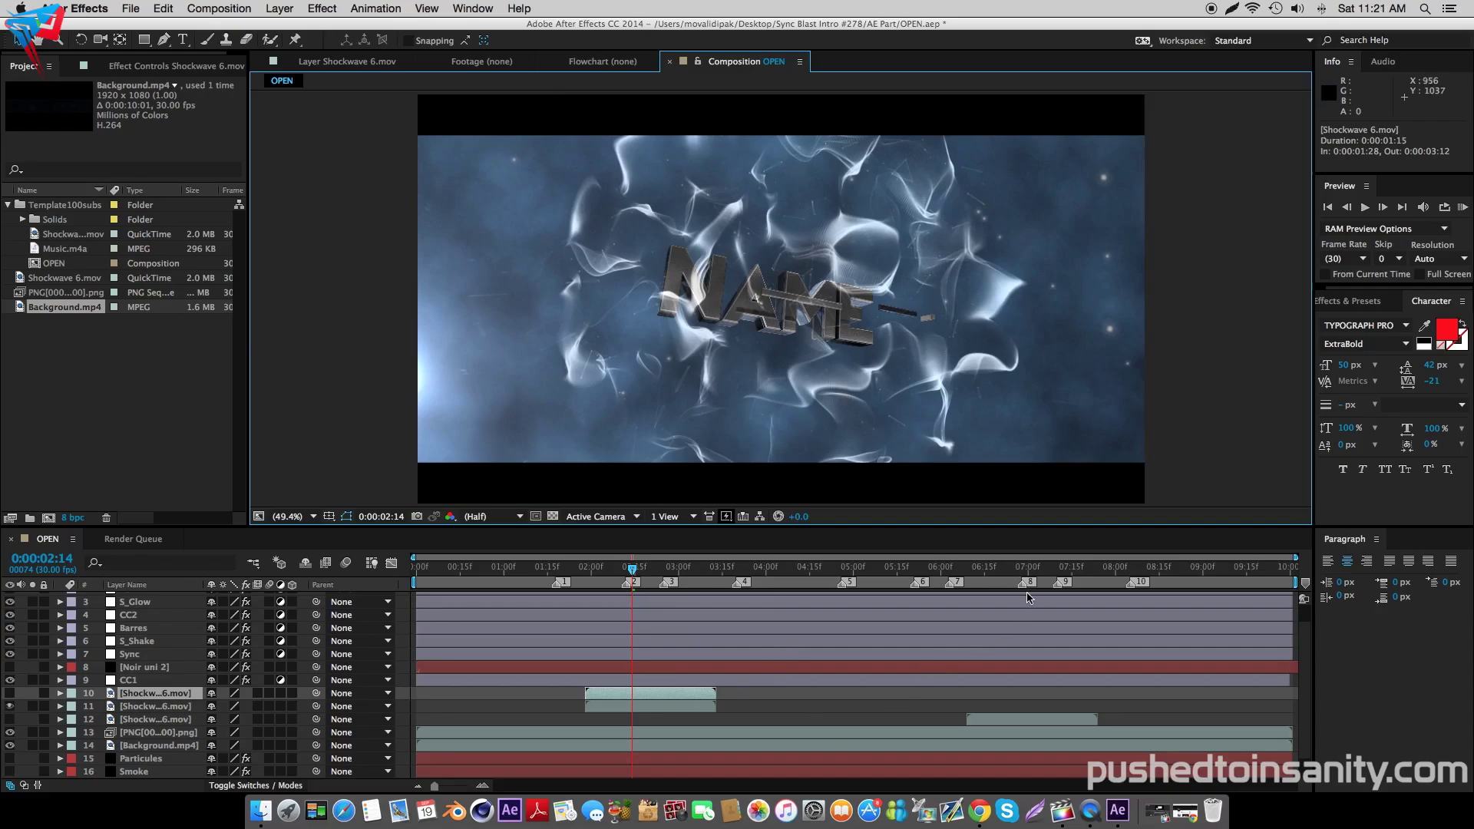
- Preview the later part of the OPEN composition, from around 0:00:07:01 to 0:00:08:19
left_click(1023, 568)
left_click(1047, 568)
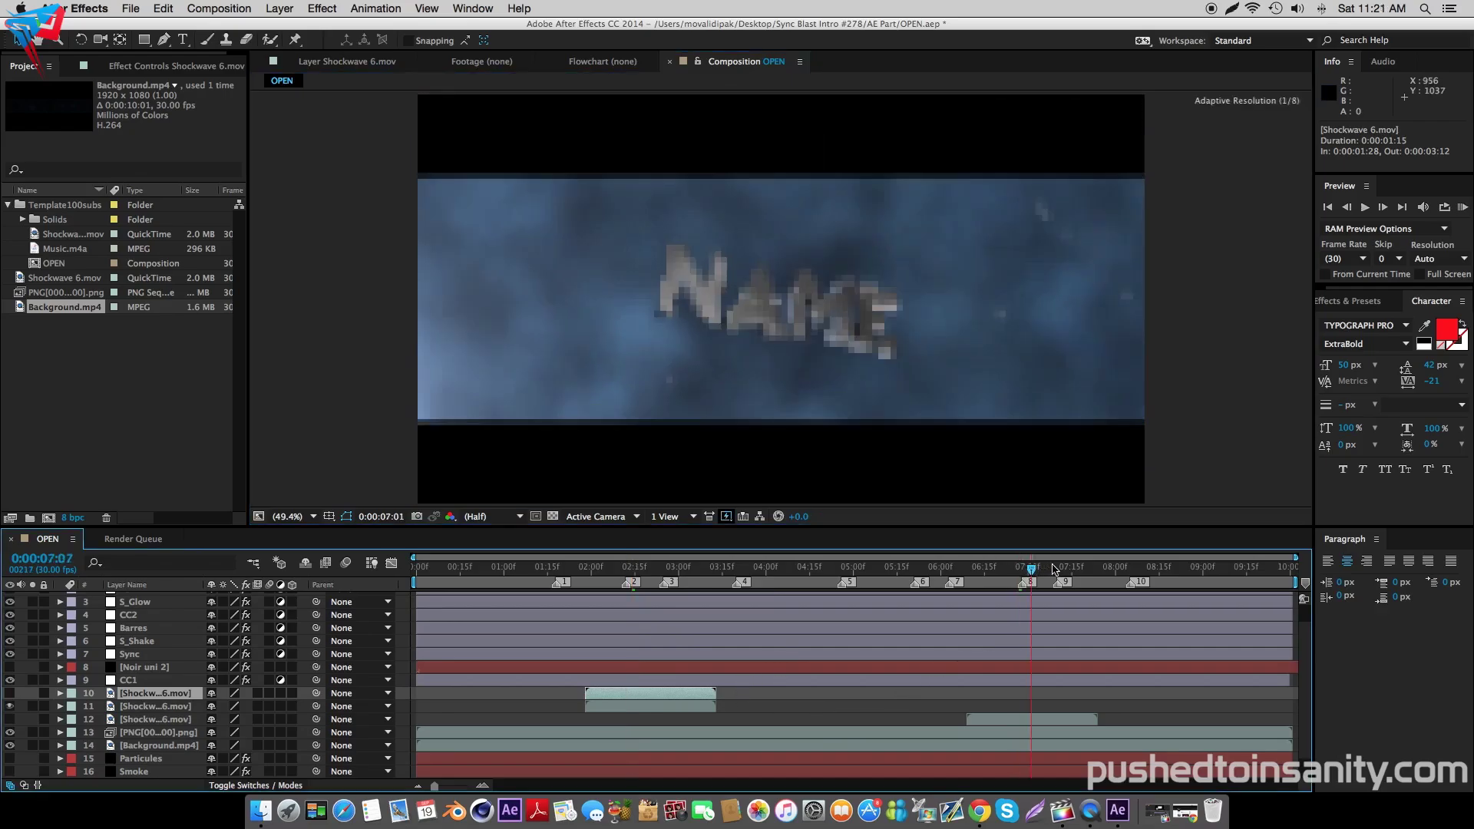
left_click(1100, 568)
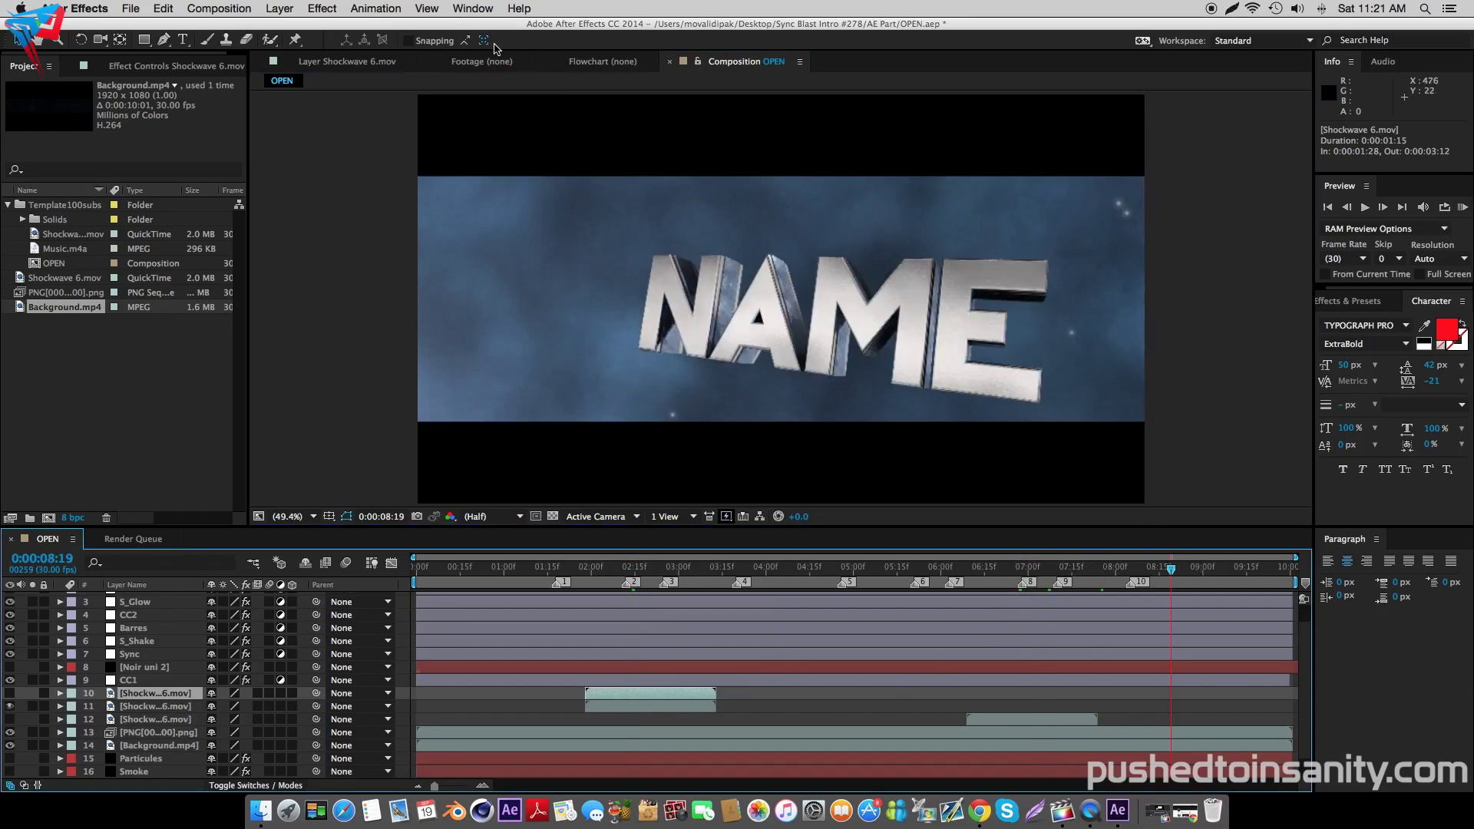
- Add the OPEN composition to the render queue and render it with Best Settings and Lossless output to OPEN.mov
left_click(219, 8)
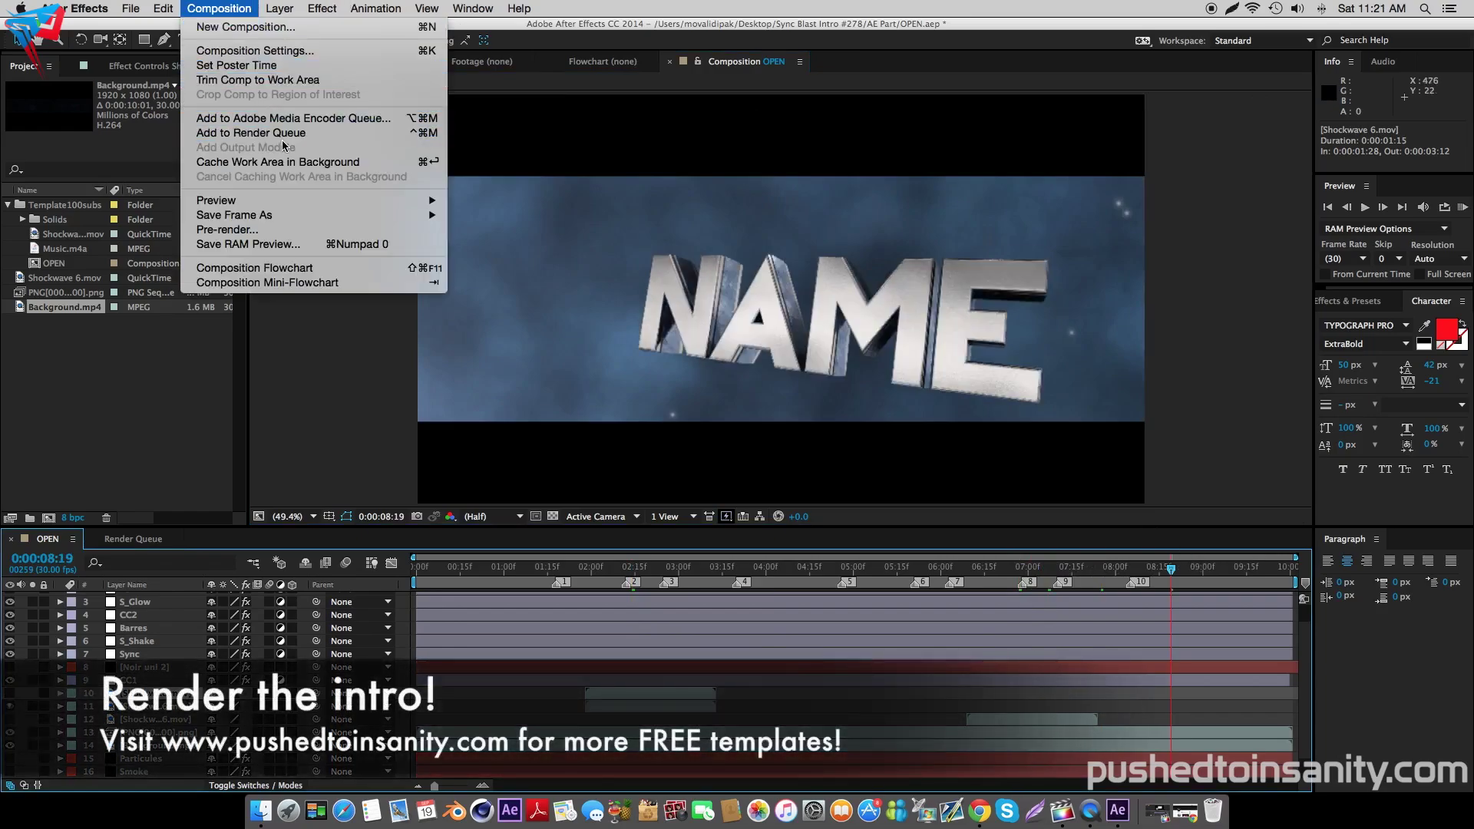
left_click(251, 133)
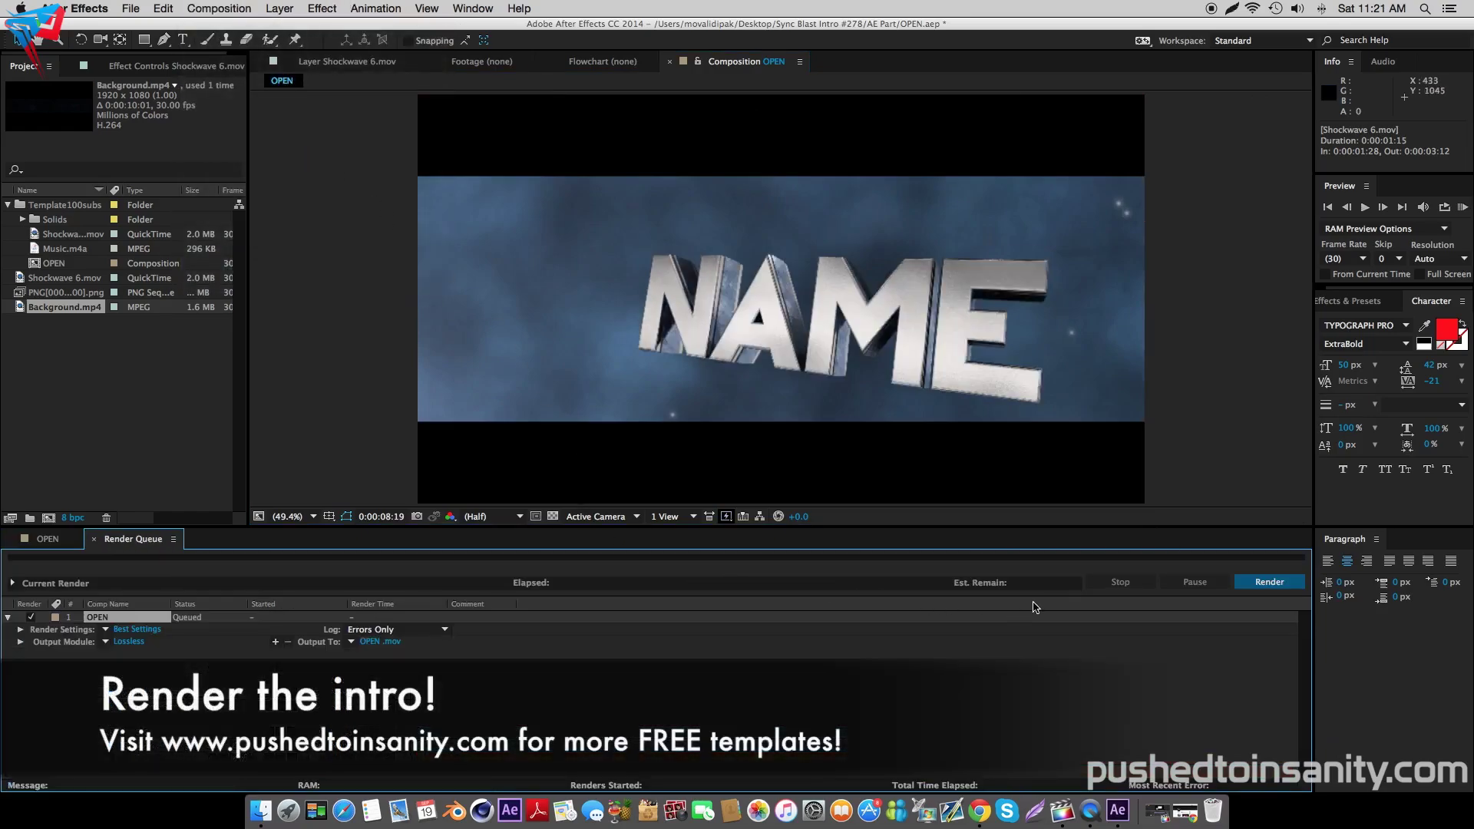
left_click(1257, 581)
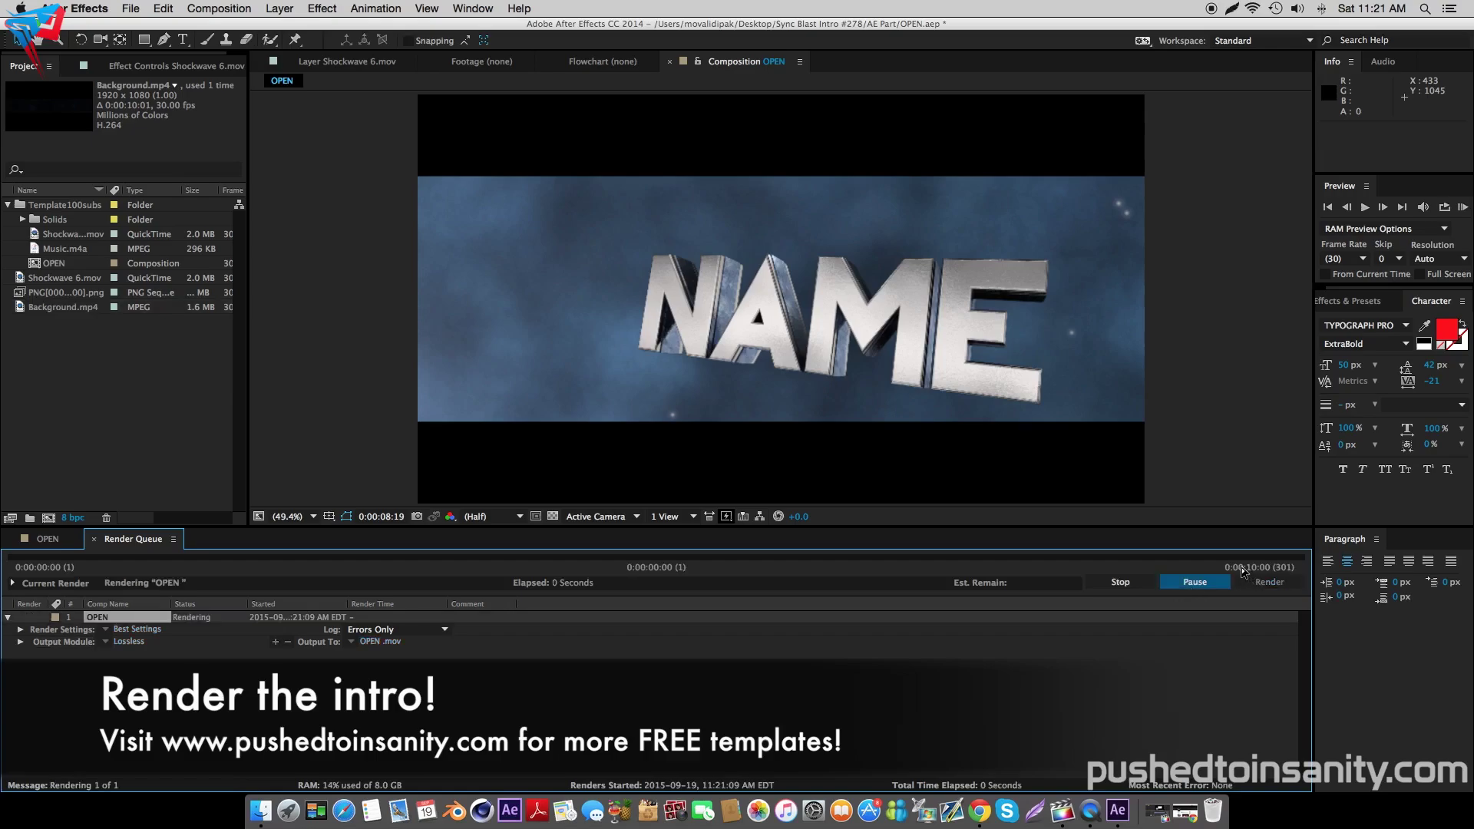